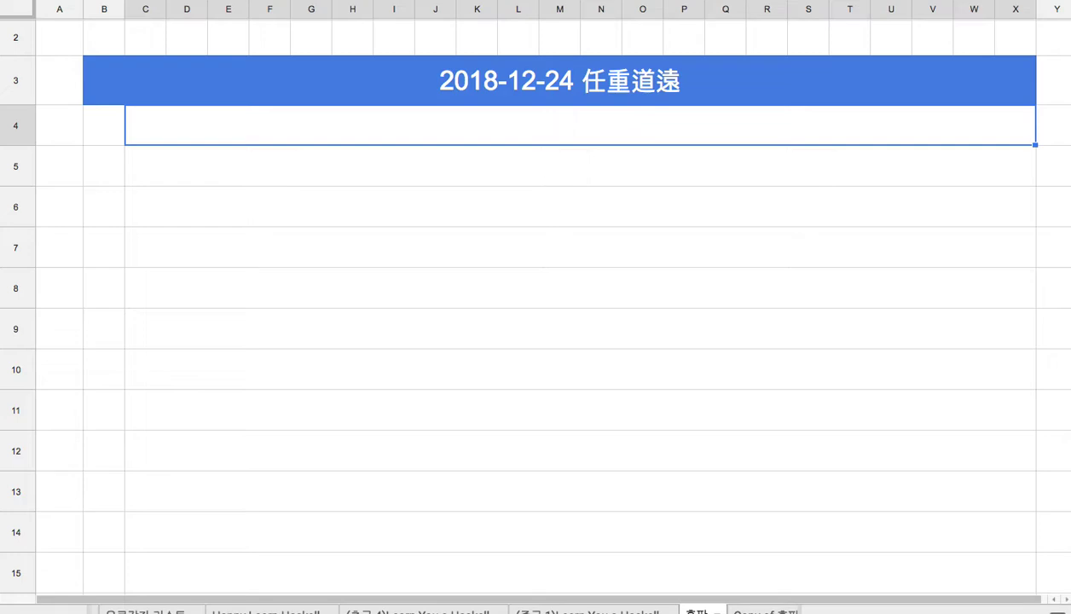
# Step: Enter "1. 8개월 간 쉬지 않고 잘 달려왔는데, 갈 길은 멀다." in row 4 below the title
pyautogui.write('1.')
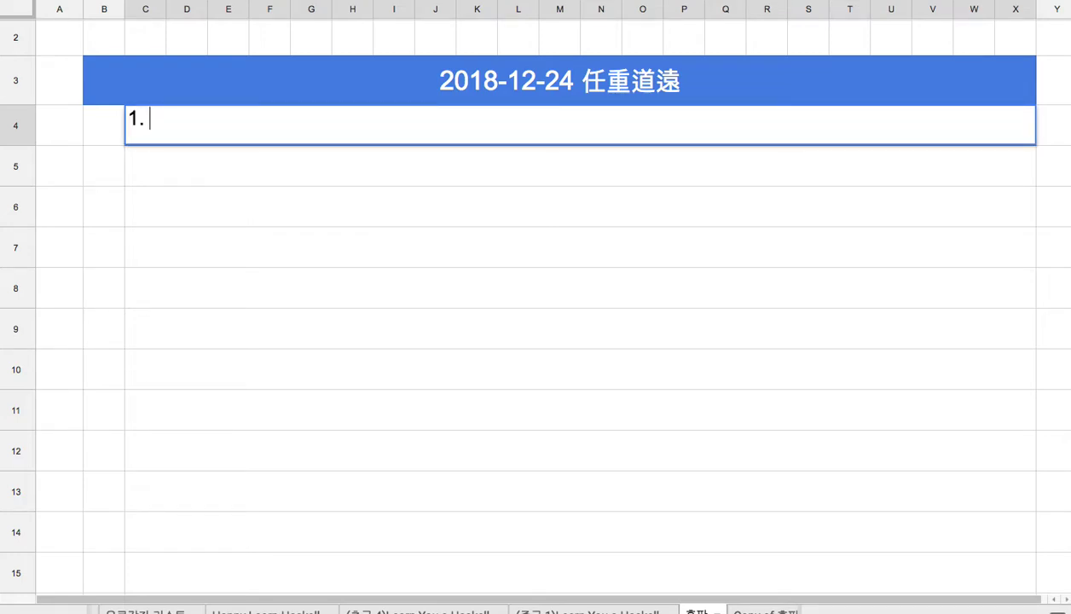
pyautogui.write(' 8rodn')
pyautogui.press('BackSpace')
pyautogui.press('BackSpace')
pyautogui.press('BackSpace')
pyautogui.write('개월')
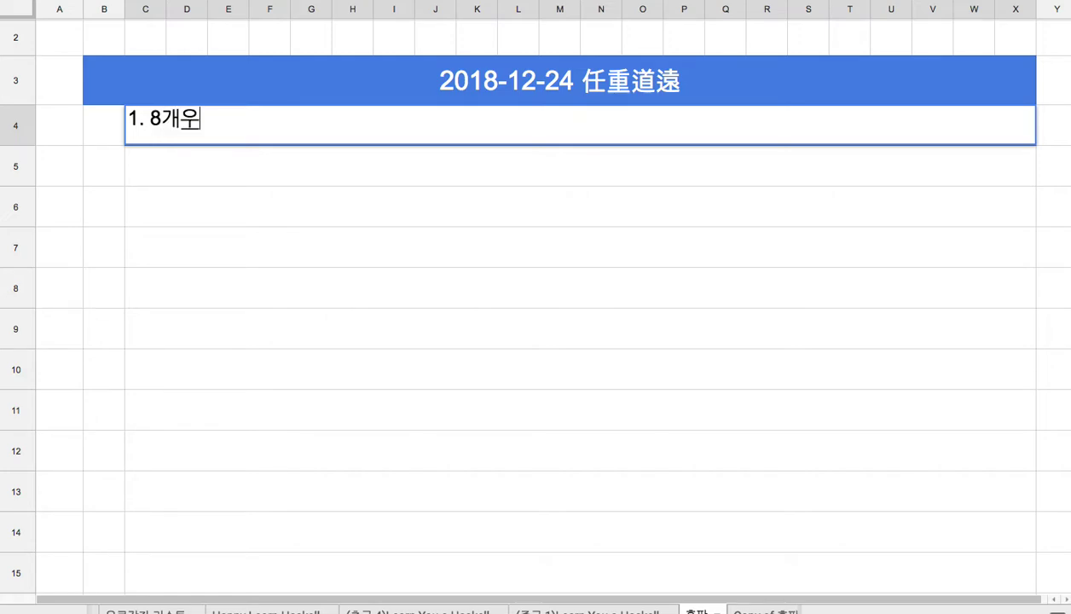
pyautogui.write(' 간 쉬지 않고 ')
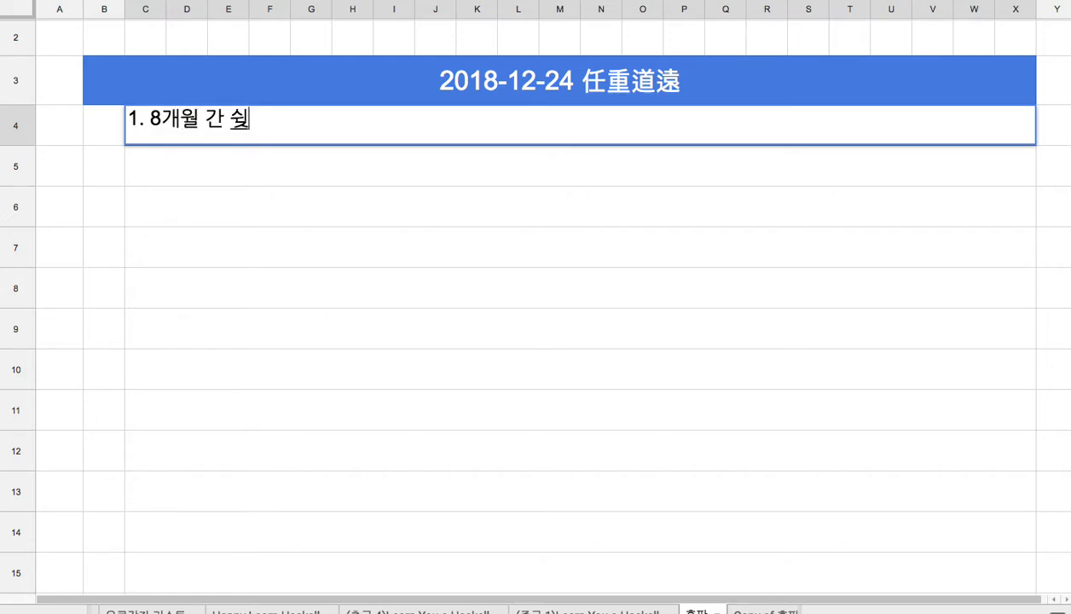
pyautogui.write('잘 달여')
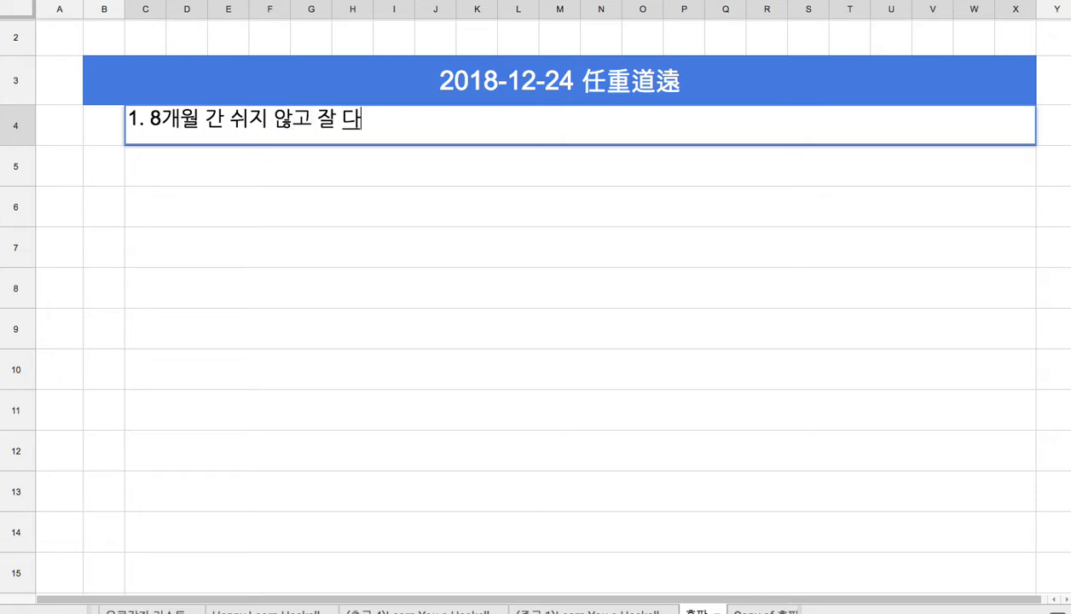
pyautogui.press('BackSpace')
pyautogui.write('려')
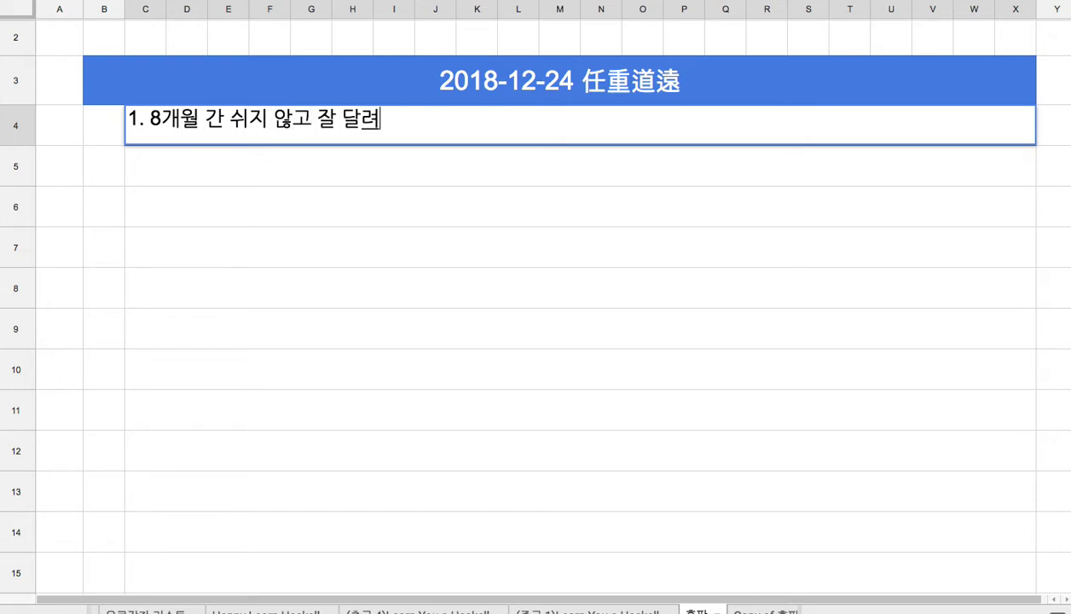
pyautogui.write('왔는데,')
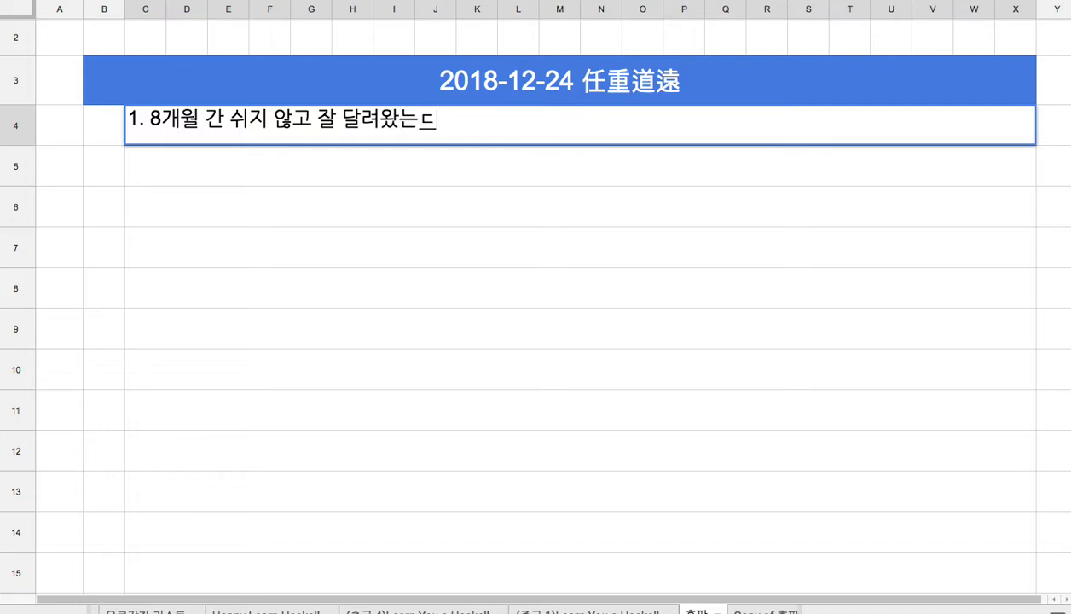
pyautogui.write(' 갈')
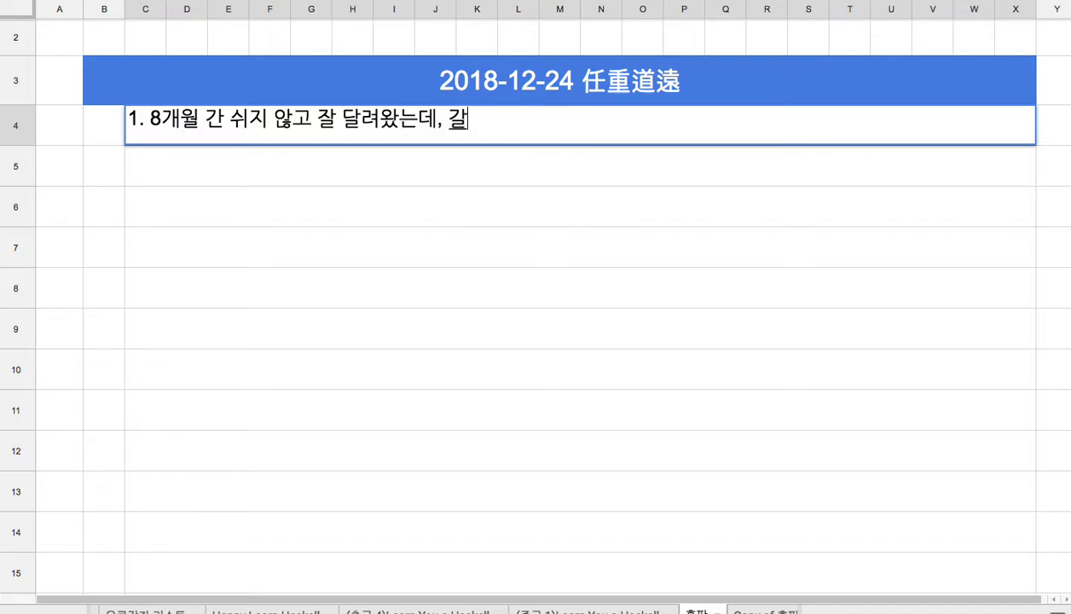
pyautogui.write(' 길은 멀다.')
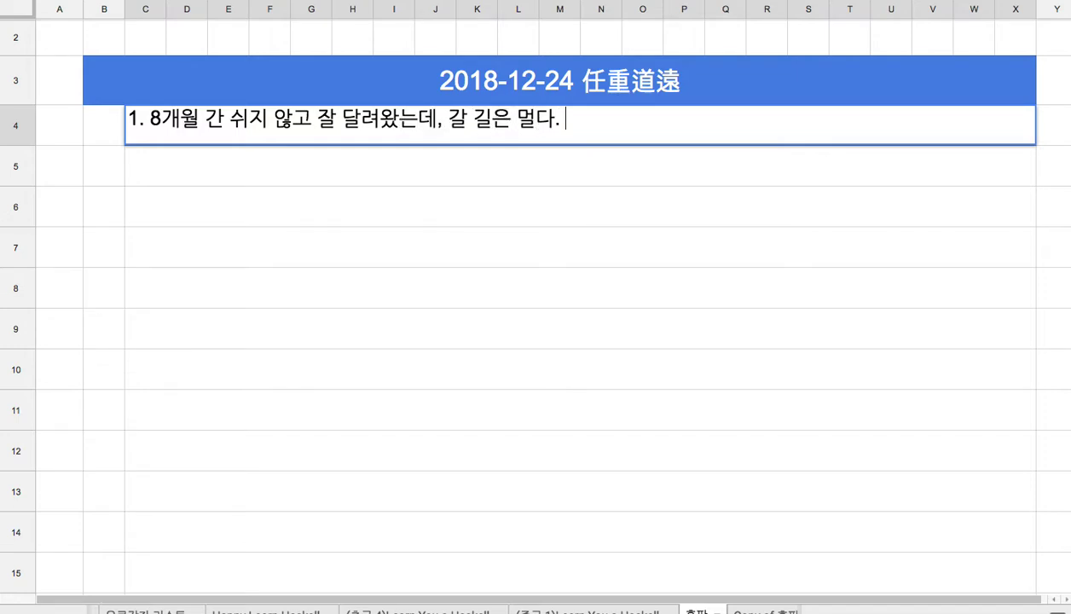
# Step: Highlight the phrase 任重道遠 in the row 3 title to point out its characters
pyautogui.doubleClick(596, 83)
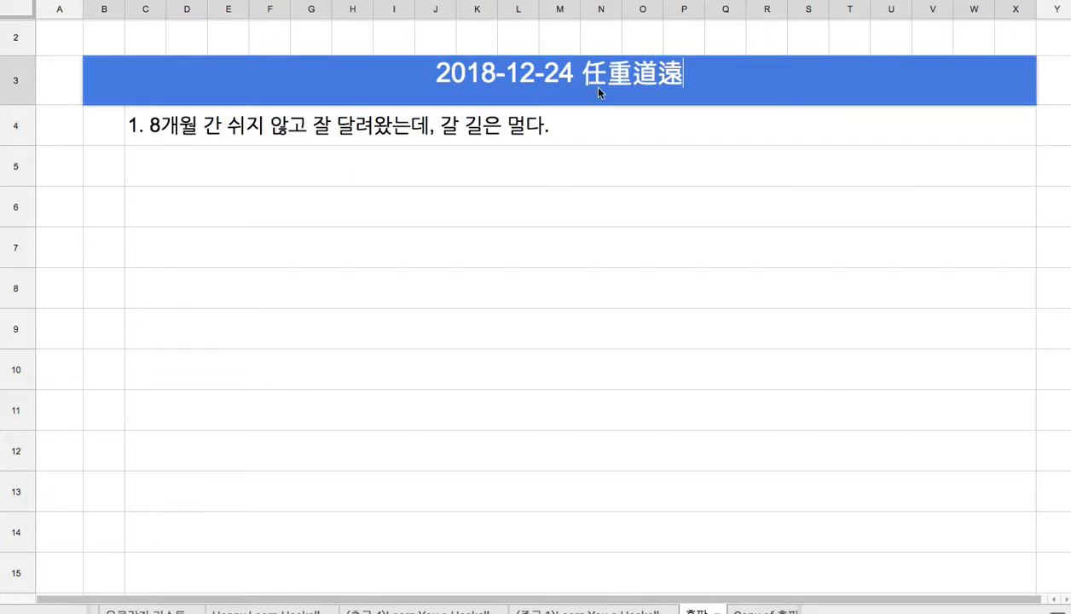
pyautogui.moveTo(582, 77); pyautogui.dragTo(677, 78)
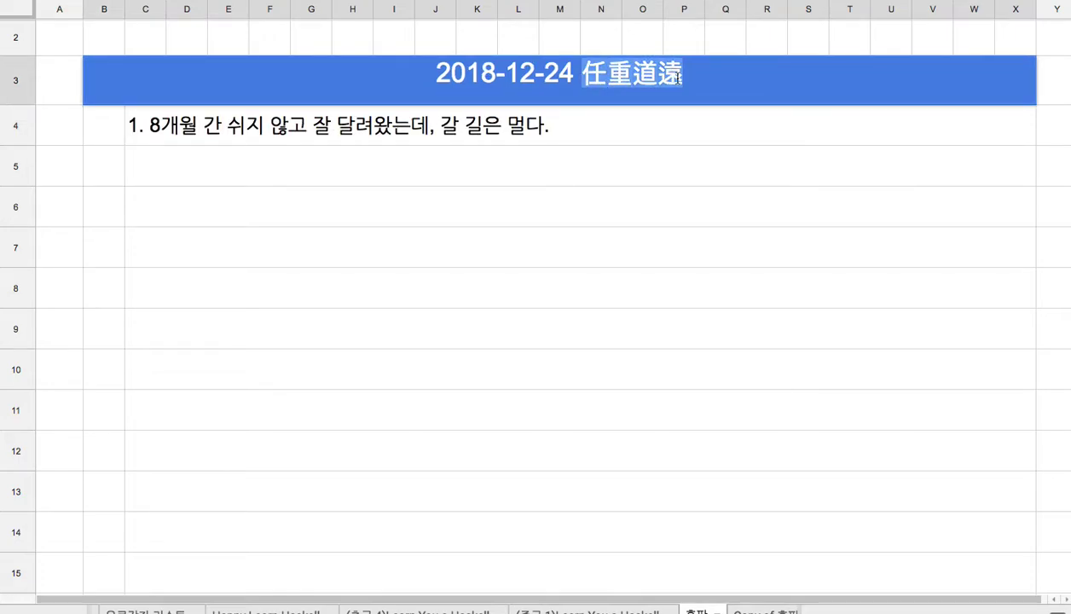
pyautogui.moveTo(585, 76); pyautogui.dragTo(680, 82)
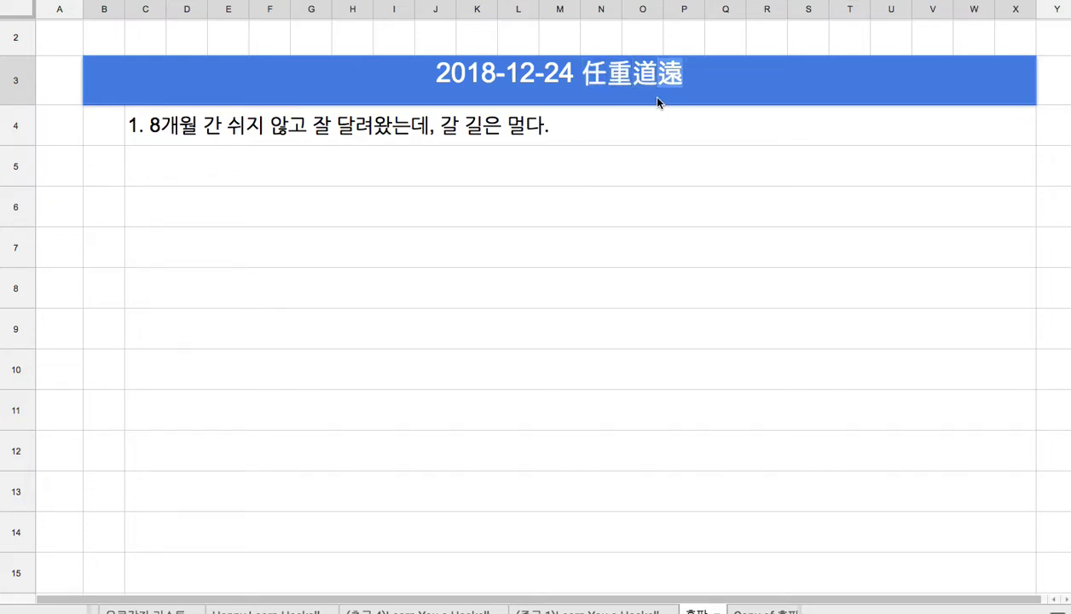
pyautogui.moveTo(575, 77); pyautogui.dragTo(674, 77)
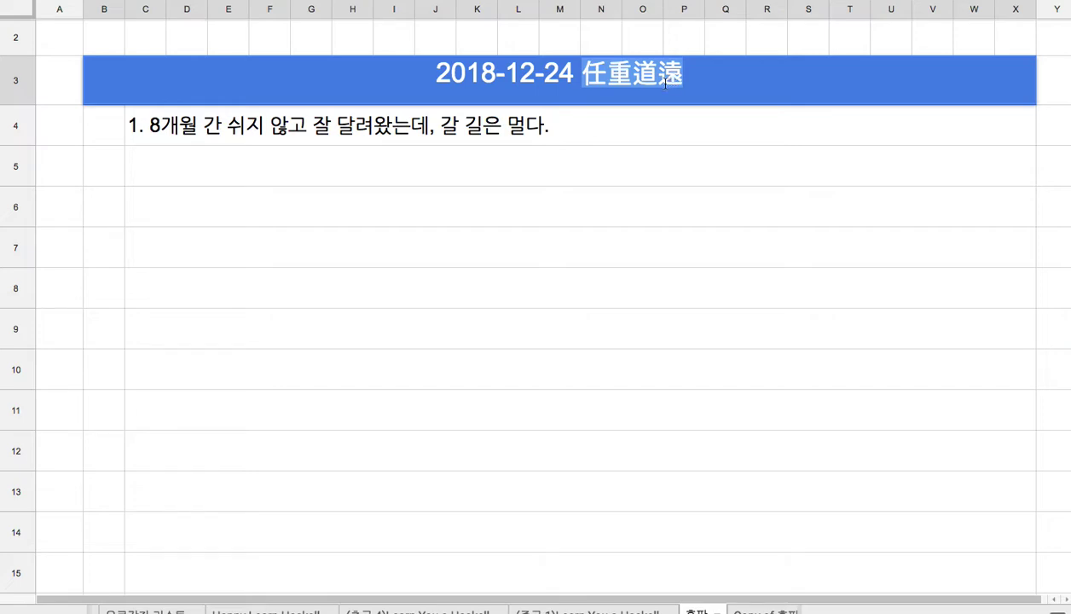
# Step: Append "팀 주피터의 갈 길이 멀다. 임무는 중하다." to the text in row 4
pyautogui.doubleClick(598, 131)
pyautogui.write('팀 ㅈ포')
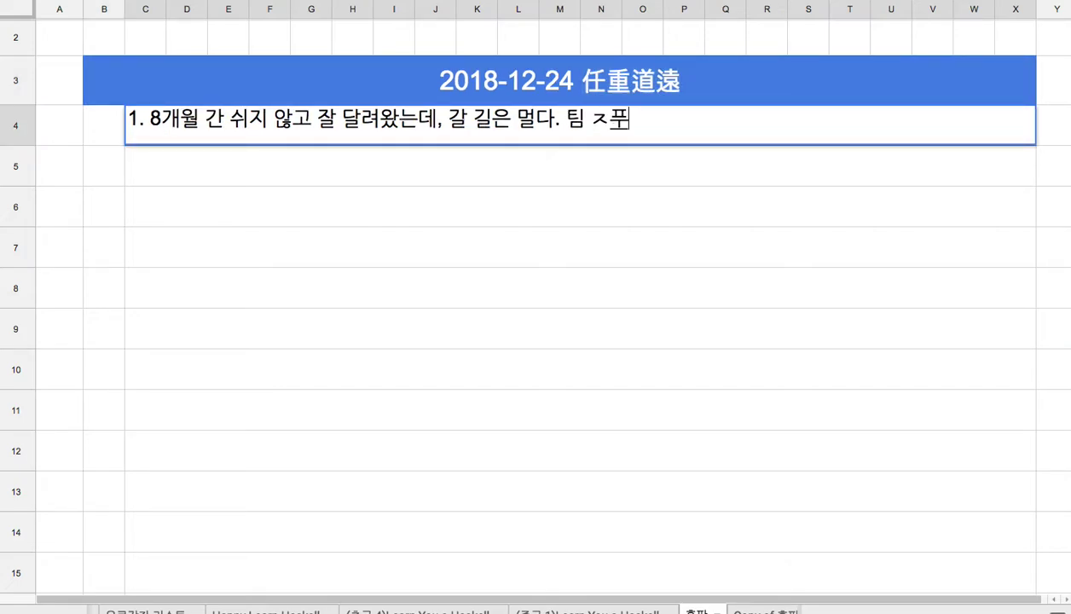
pyautogui.press('BackSpace')
pyautogui.write('ㅜ피텅')
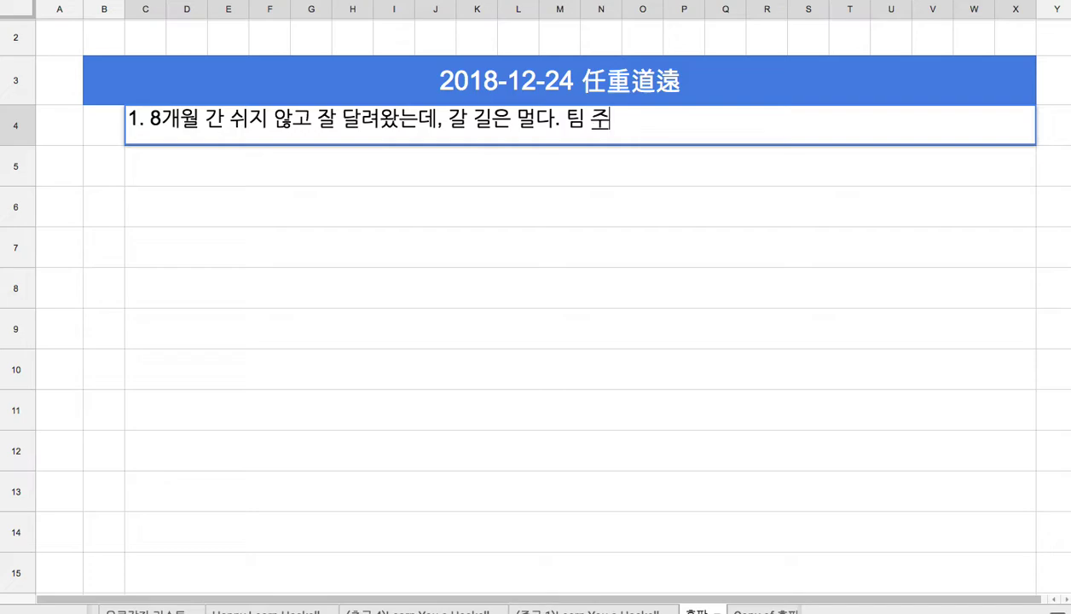
pyautogui.write('ㅢ 갈 길 ㅇ')
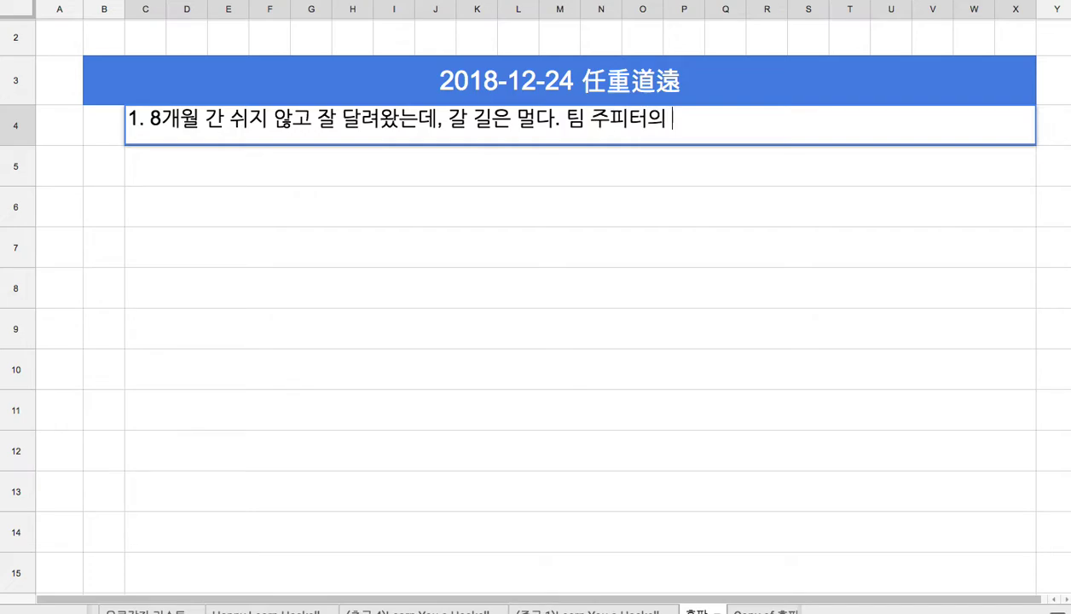
pyautogui.press('BackSpace')
pyautogui.write('이 멀다.')
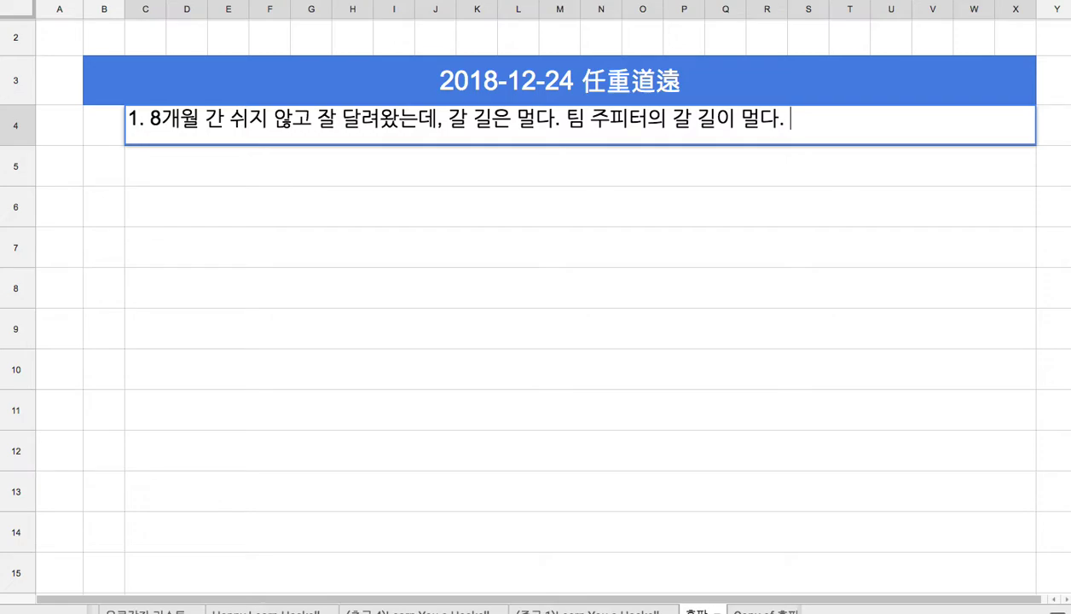
pyautogui.write(' 임무는 ㅈ')
pyautogui.write('ㅜㅇ하다.')
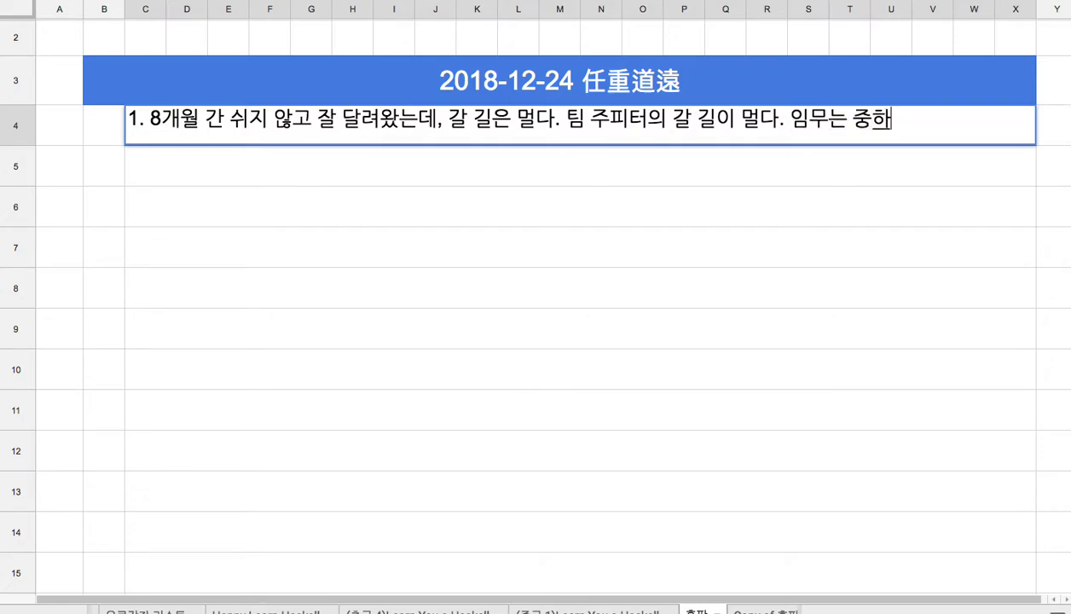
pyautogui.press('Return')
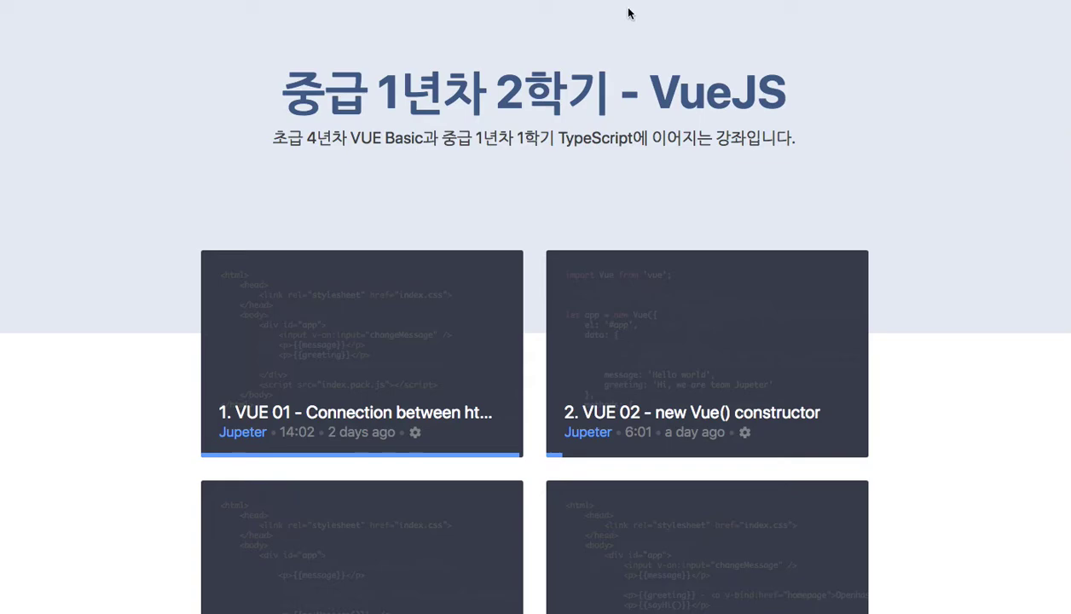
# Step: Look through the lesson list of the "중급 1년차 2학기 - VueJS" course on Scrimba
pyautogui.scroll(-5, 625, 148)
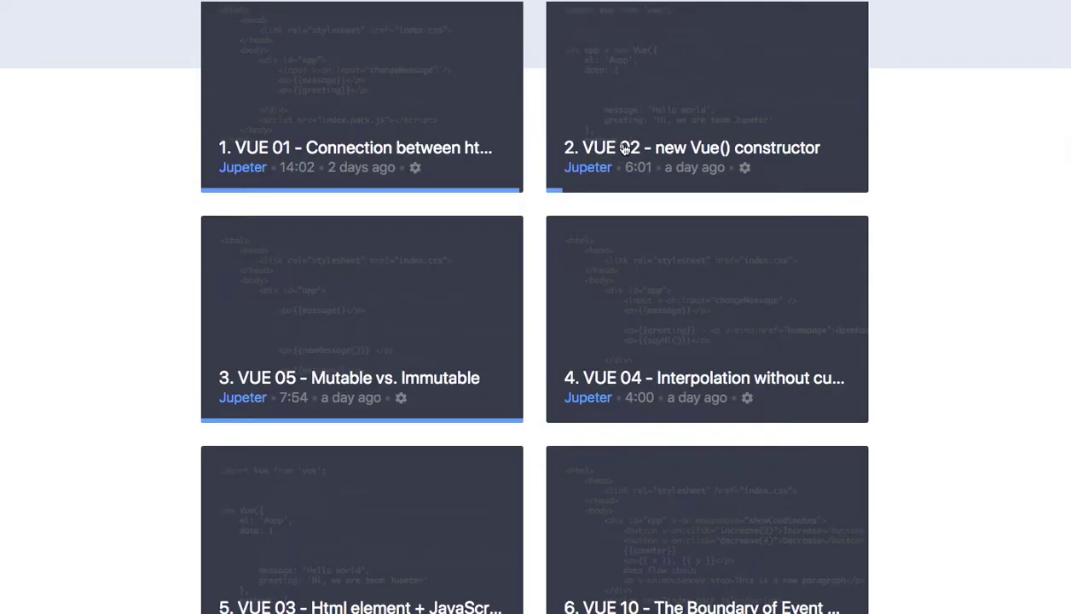
pyautogui.scroll(-6, 624, 149)
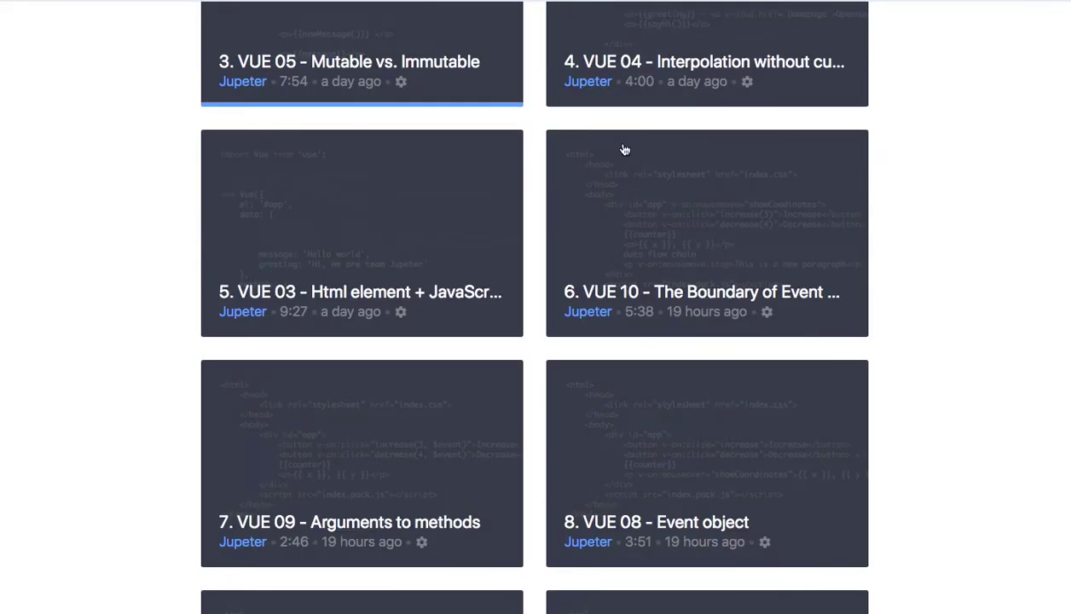
pyautogui.scroll(-14, 624, 149)
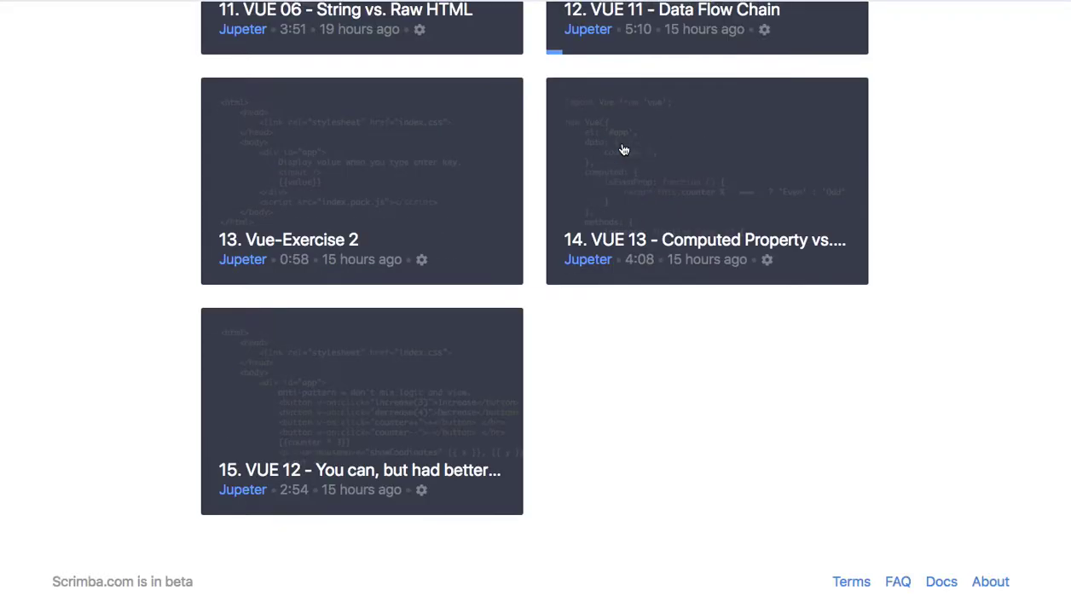
pyautogui.scroll(3, 624, 149)
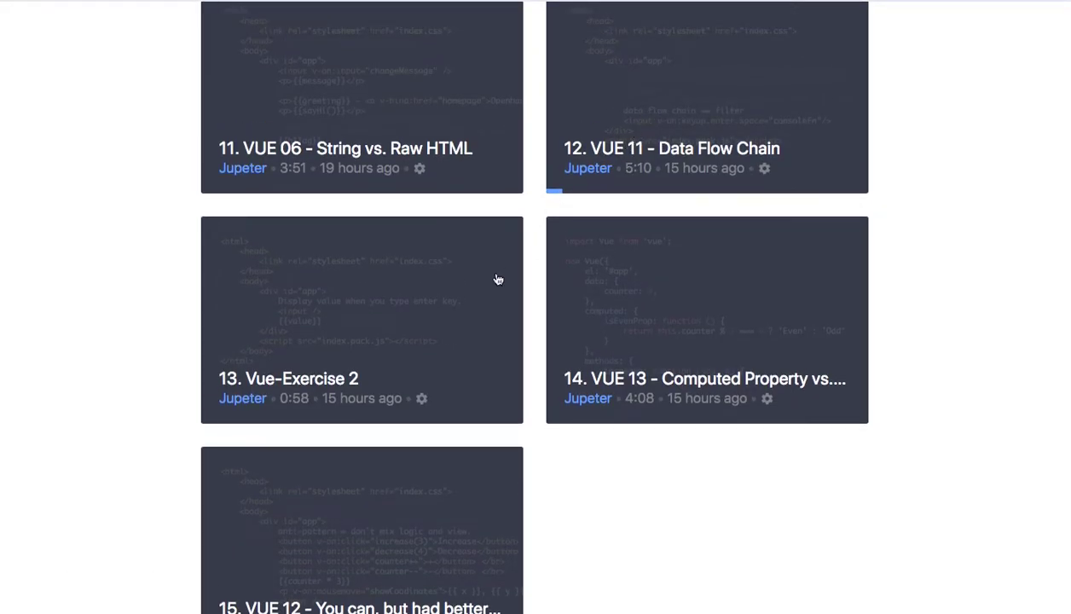
pyautogui.scroll(6, 526, 196)
pyautogui.scroll(8, 526, 196)
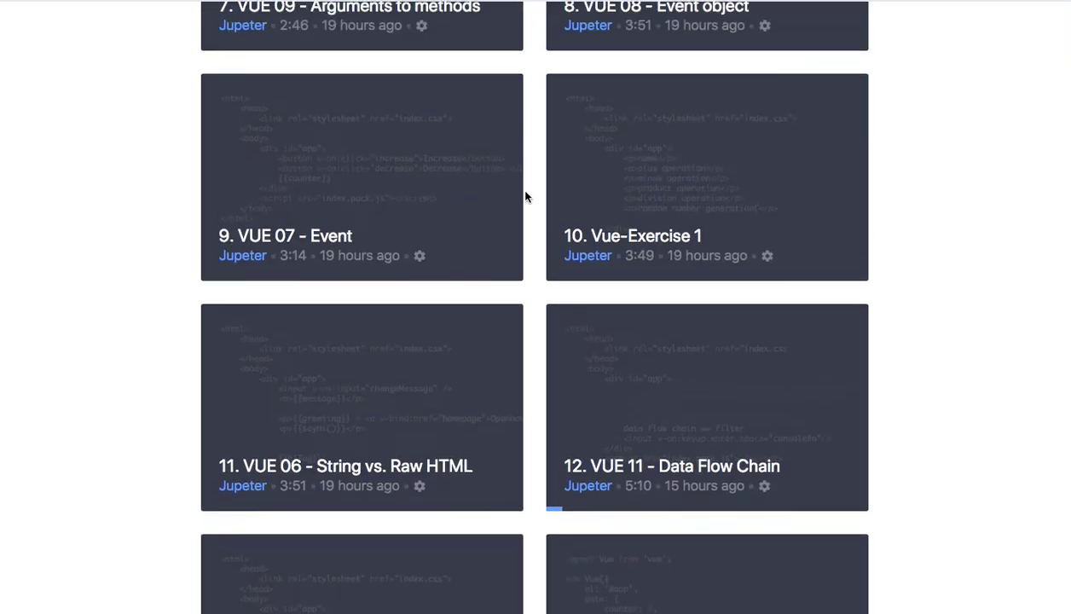
pyautogui.scroll(5, 525, 196)
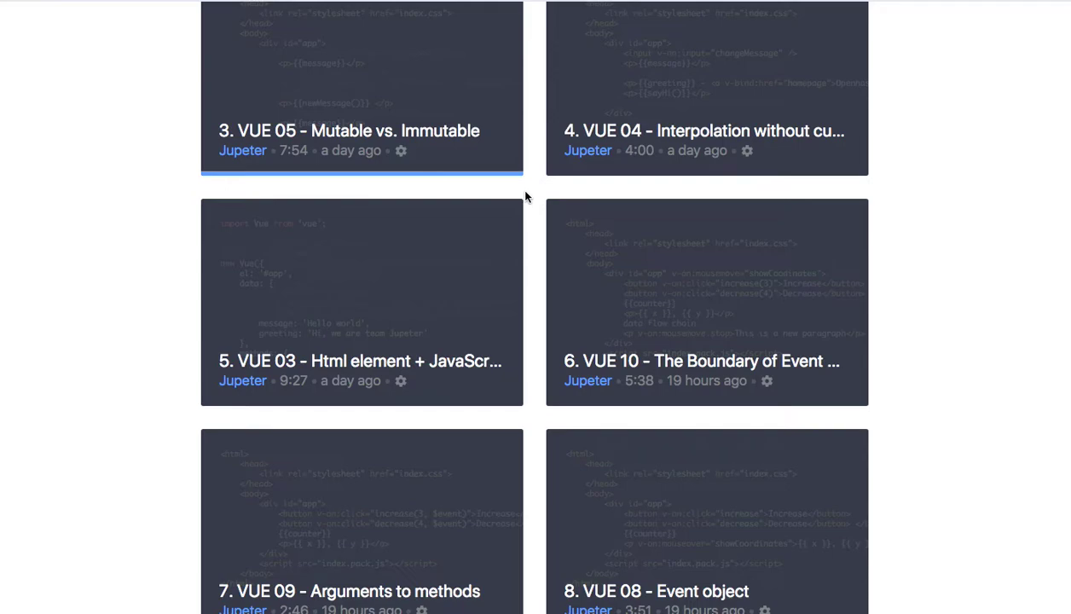
pyautogui.scroll(-5, 525, 196)
pyautogui.scroll(15, 525, 196)
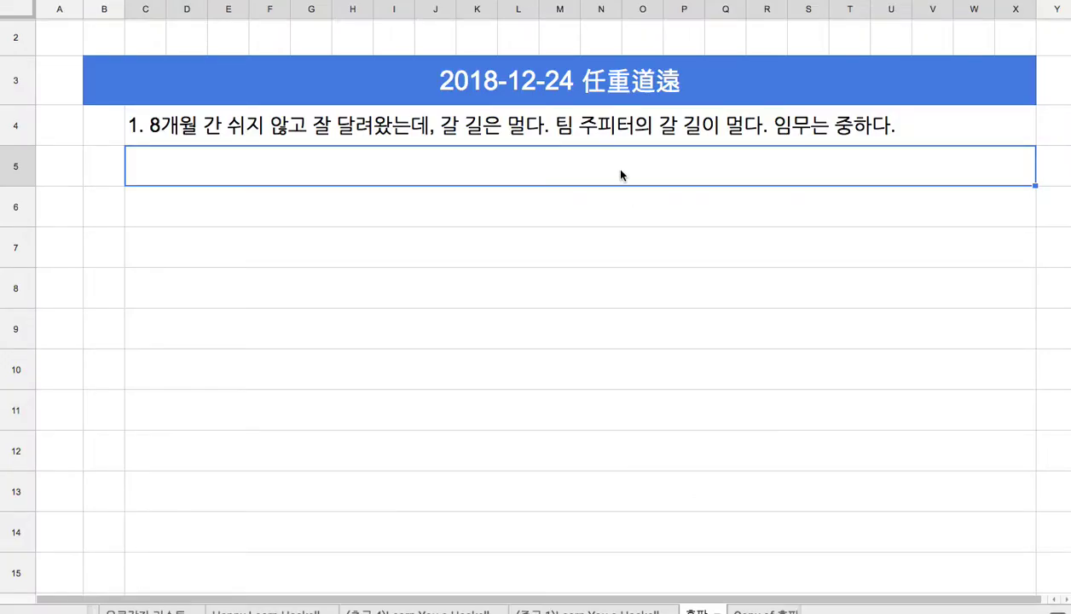
# Step: Back in the spreadsheet, enter "2. 유튜브에서 Scrimba로 플랫폼을 전환" in row 5
pyautogui.doubleClick(621, 174)
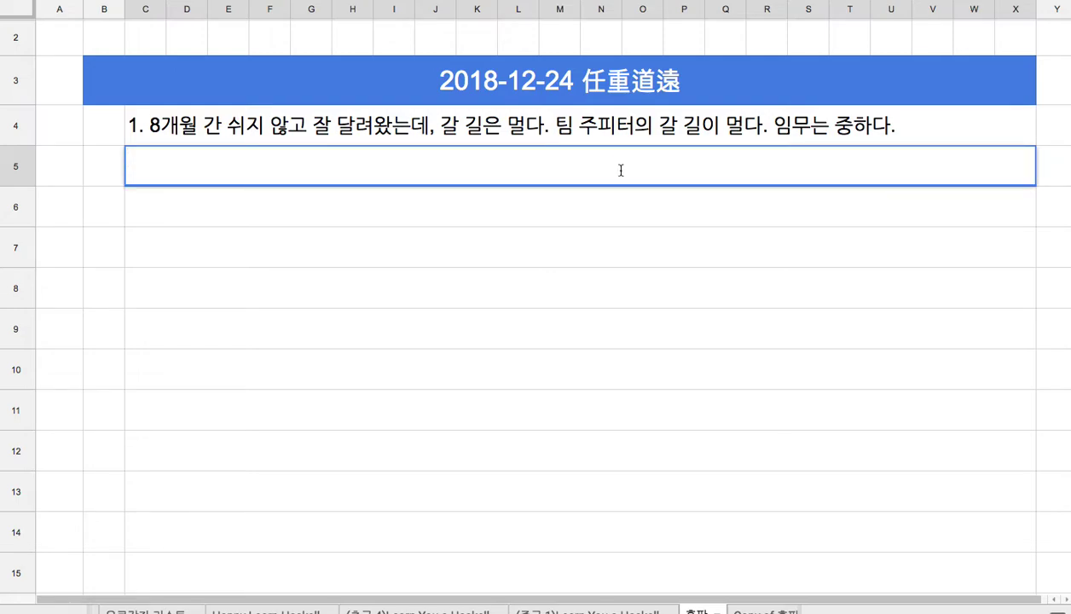
pyautogui.write('2. ㅇ')
pyautogui.write('유튜브에서')
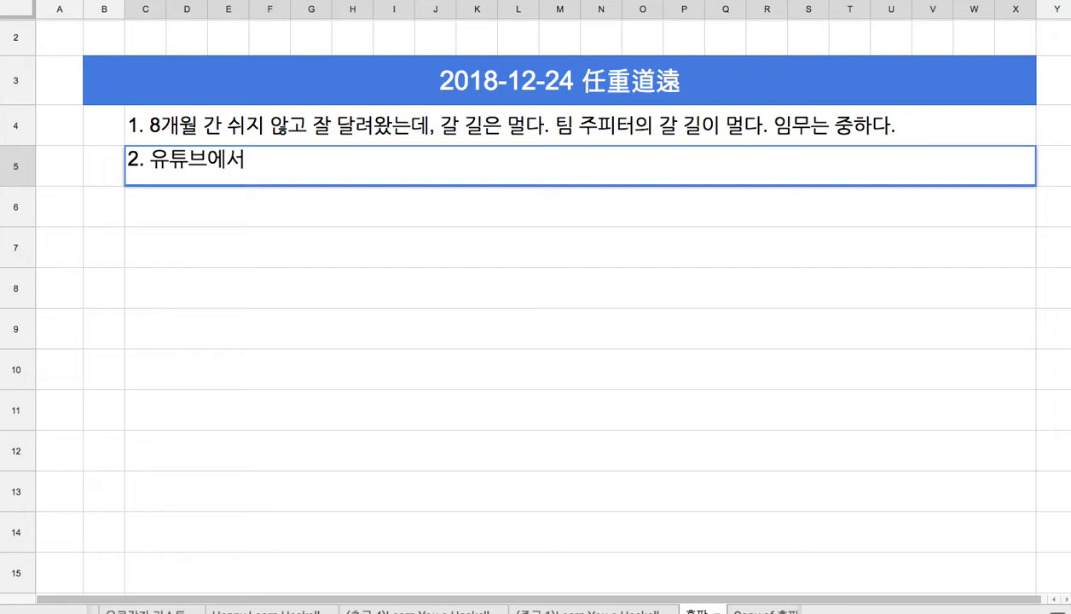
pyautogui.write(' C')
pyautogui.press('BackSpace')
pyautogui.write('Scrib')
pyautogui.press('BackSpace')
pyautogui.write('m')
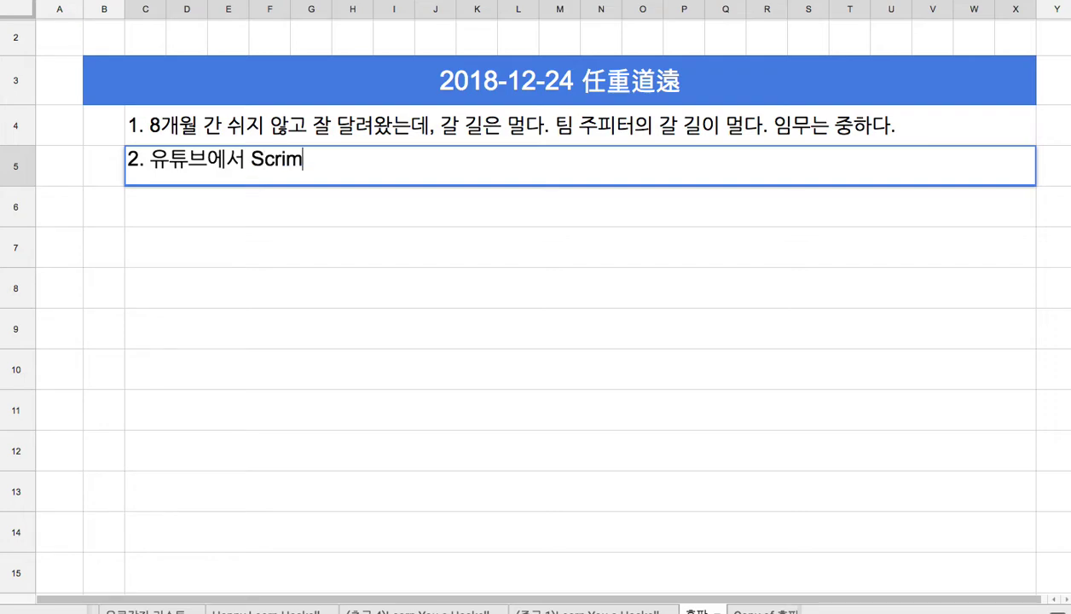
pyautogui.write('ba로 플팻')
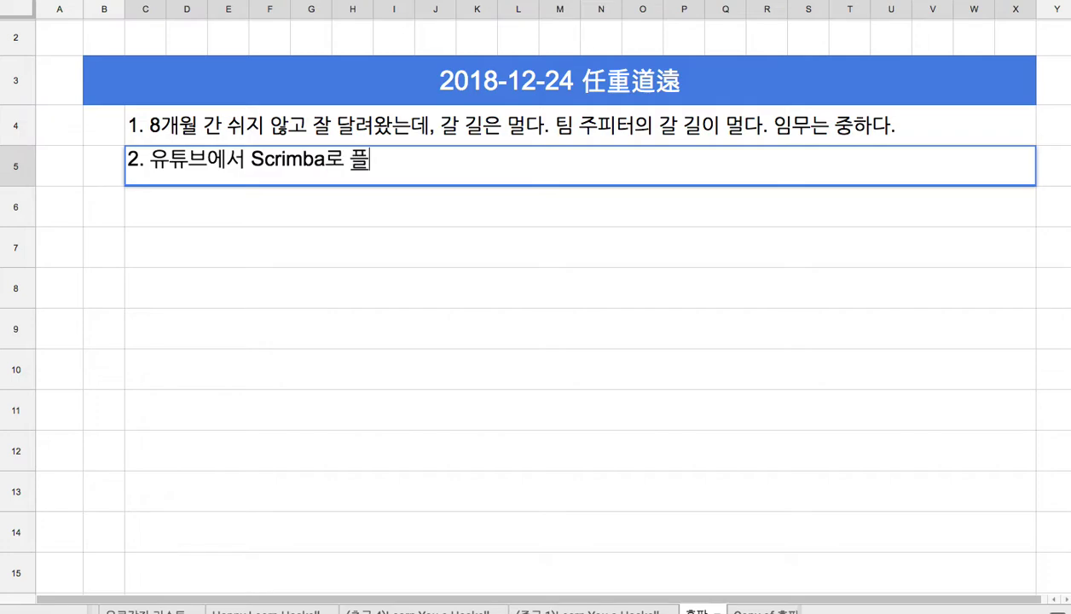
pyautogui.press('BackSpace')
pyautogui.press('BackSpace')
pyautogui.press('BackSpace')
pyautogui.write('랫폼을 전호')
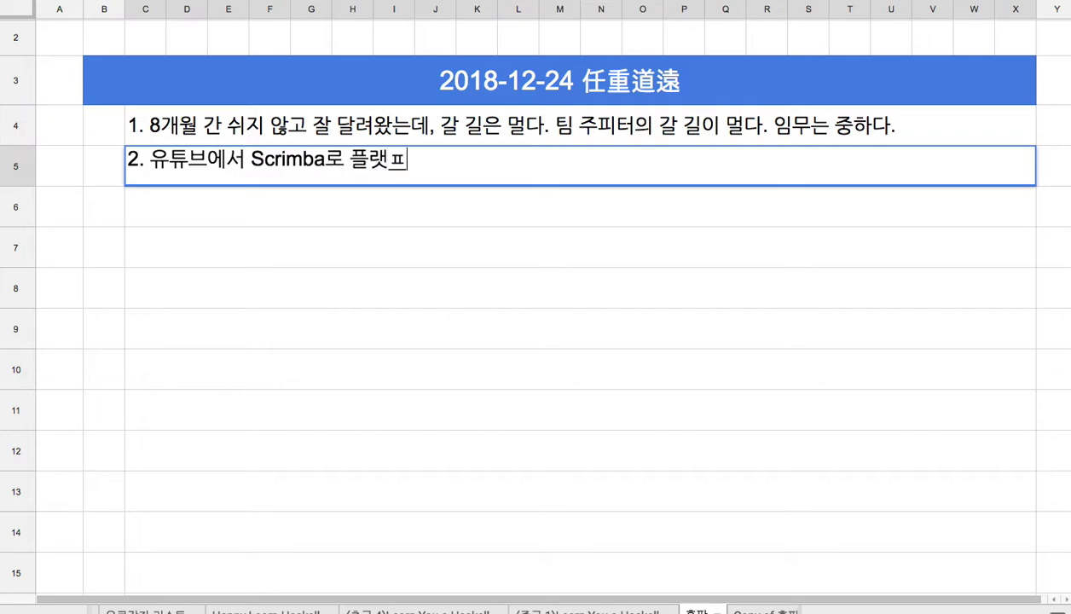
pyautogui.write('환')
pyautogui.press('Return')
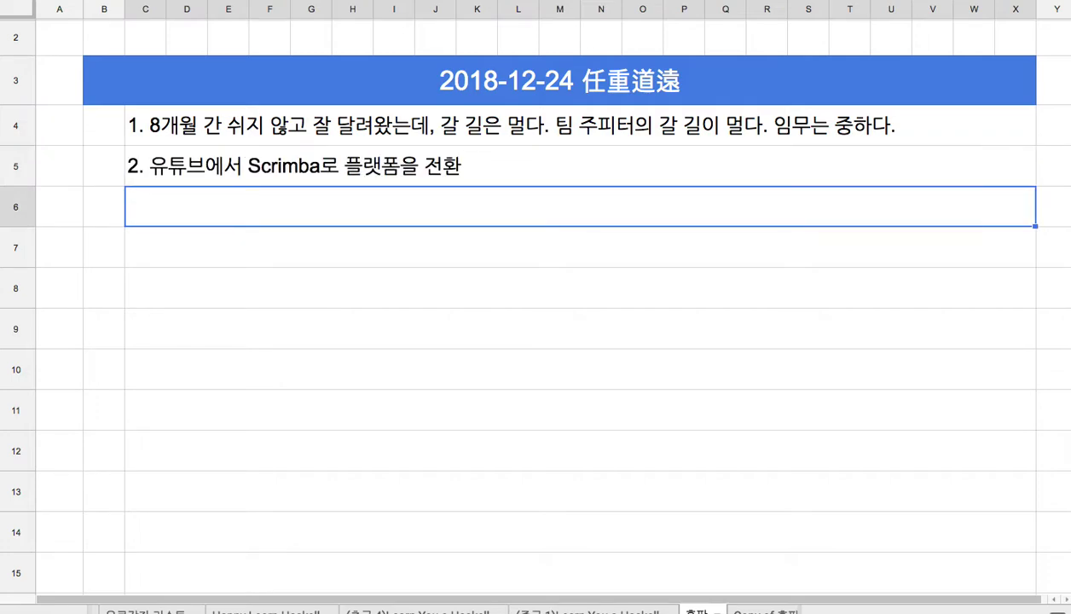
# Step: Enter "1) 교육 목적으로는 유튜브보다 낫다." in row 6
pyautogui.write('1)')
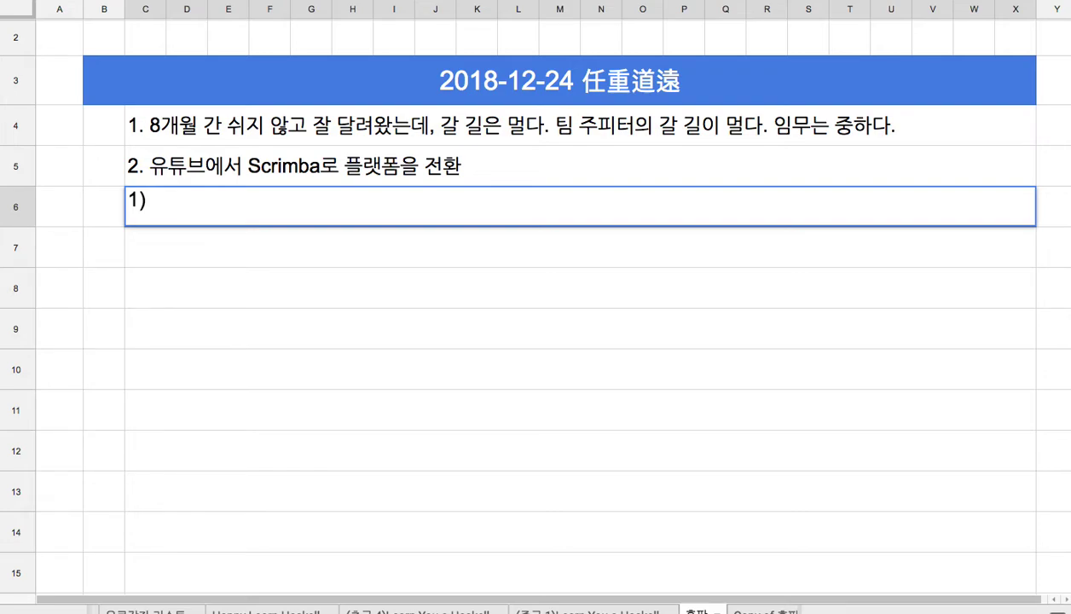
pyautogui.write('교육 ㅁ목적으로는 ㅇ')
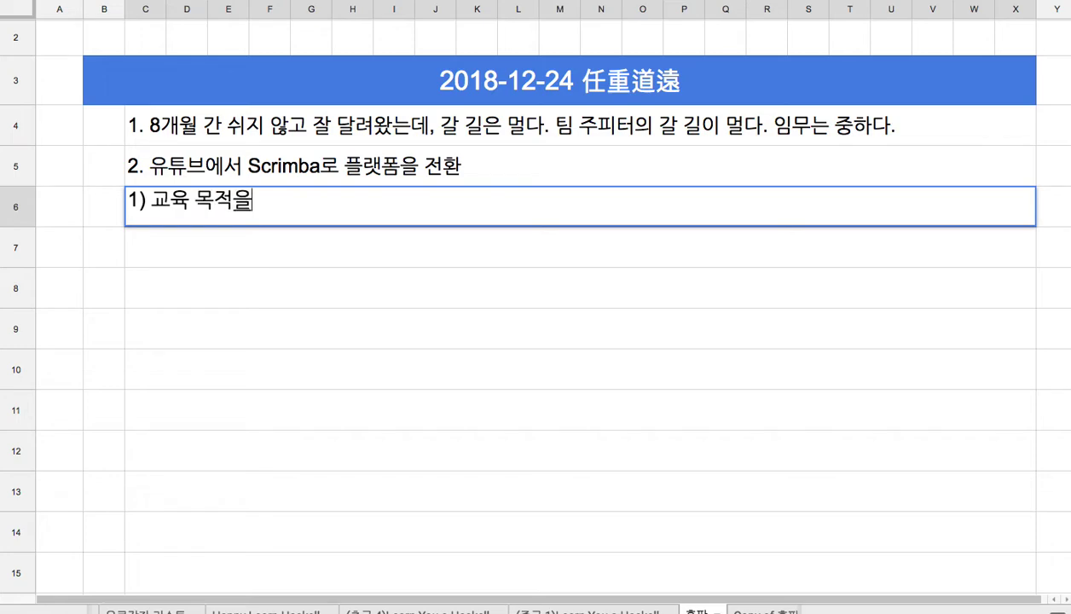
pyautogui.write('유')
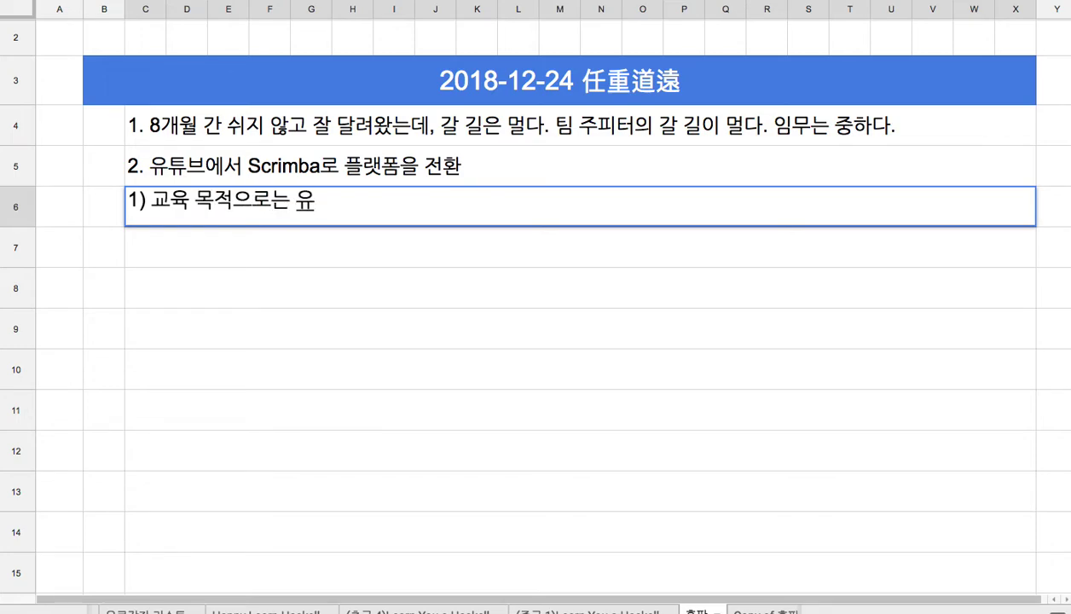
pyautogui.write('튜브보다 낫')
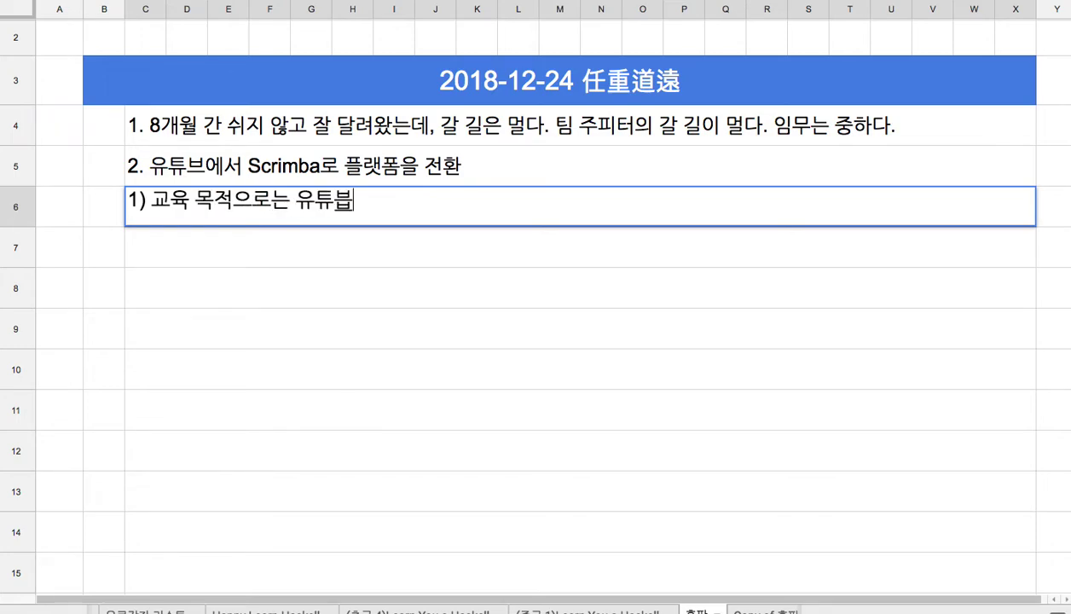
pyautogui.write('다.')
pyautogui.press('Return')
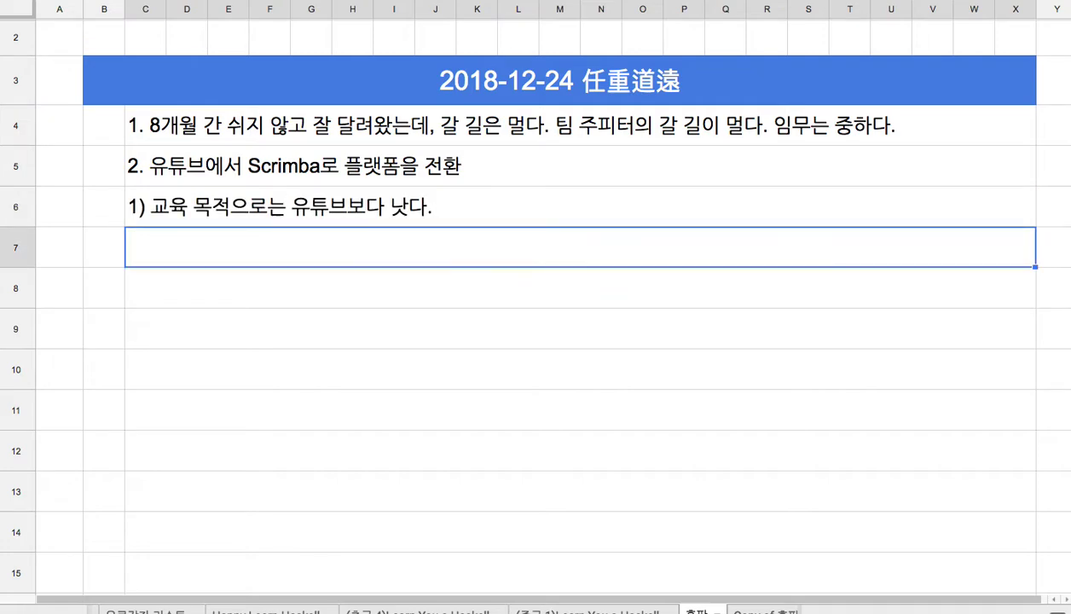
# Step: Write "2) 흑판을 학습자가 직접 조작할 수 있다." in row 7
pyautogui.write('2 ')
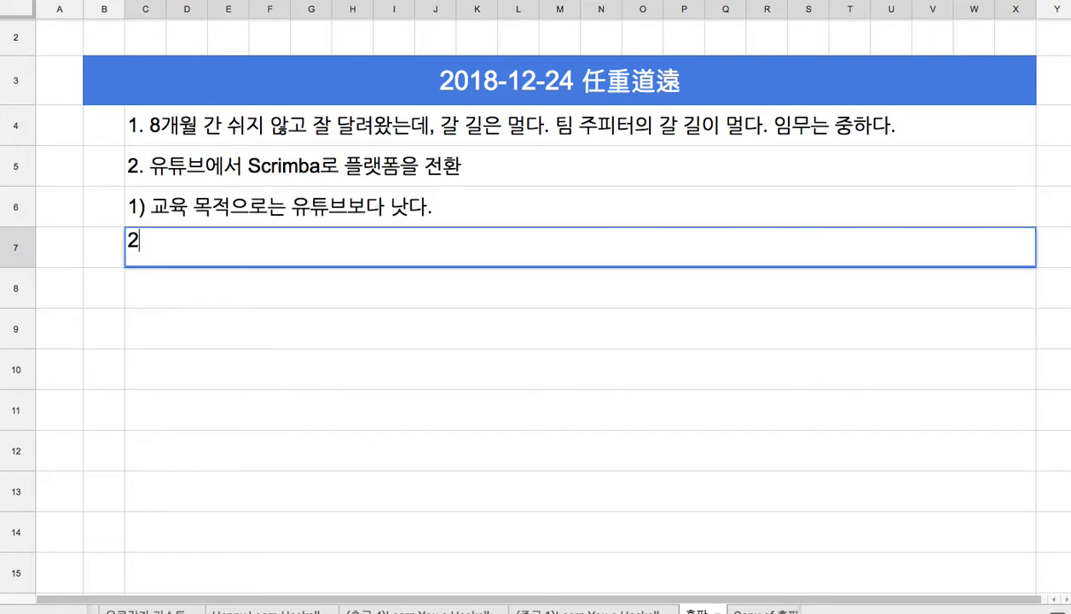
pyautogui.write(') 흑팬을 핵')
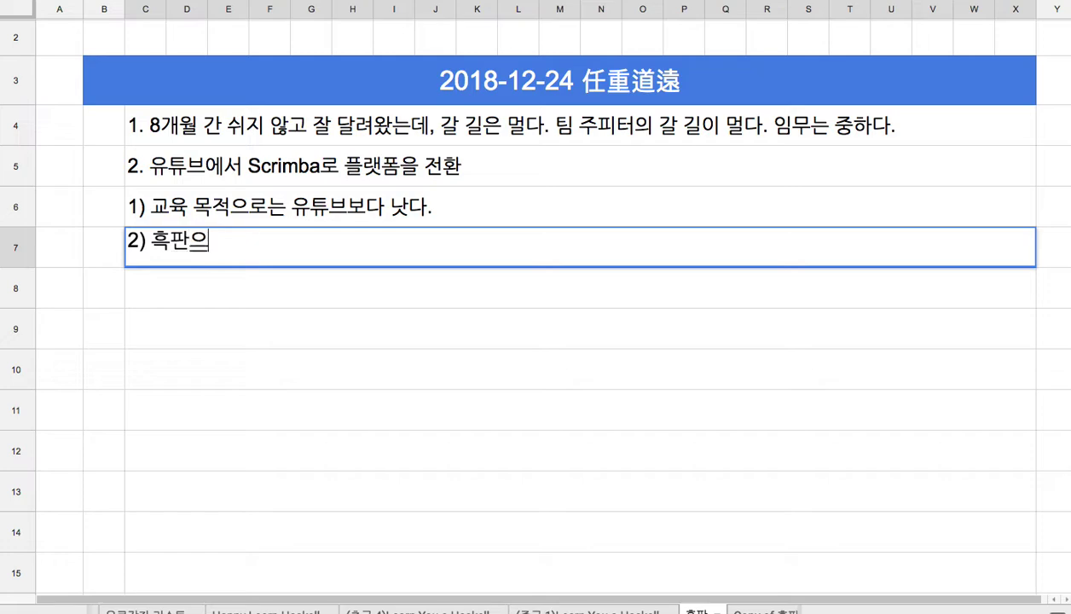
pyautogui.write('습자가 ')
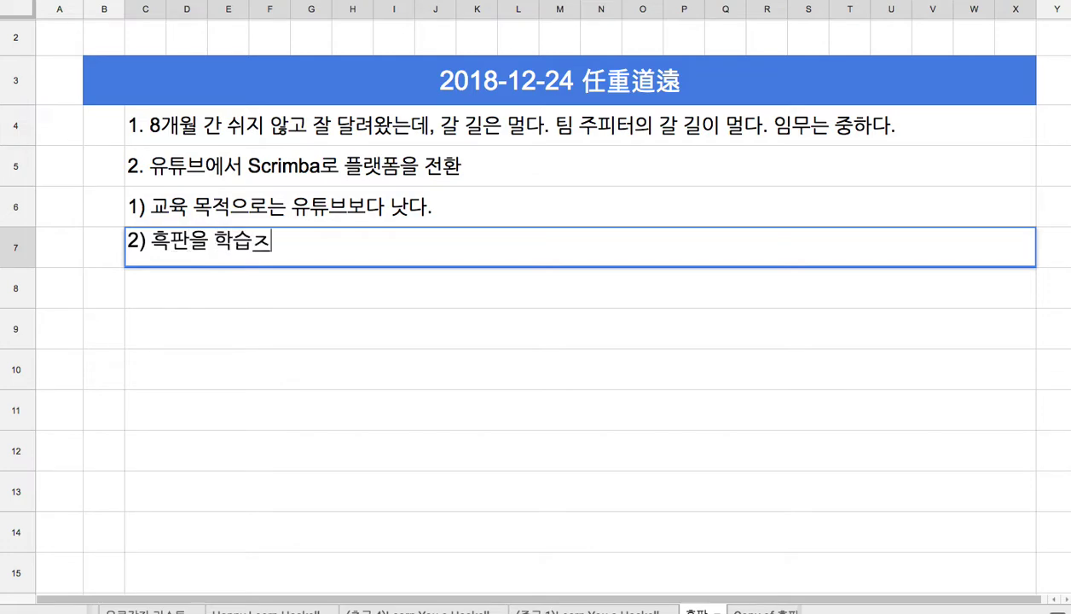
pyautogui.write('직접 조')
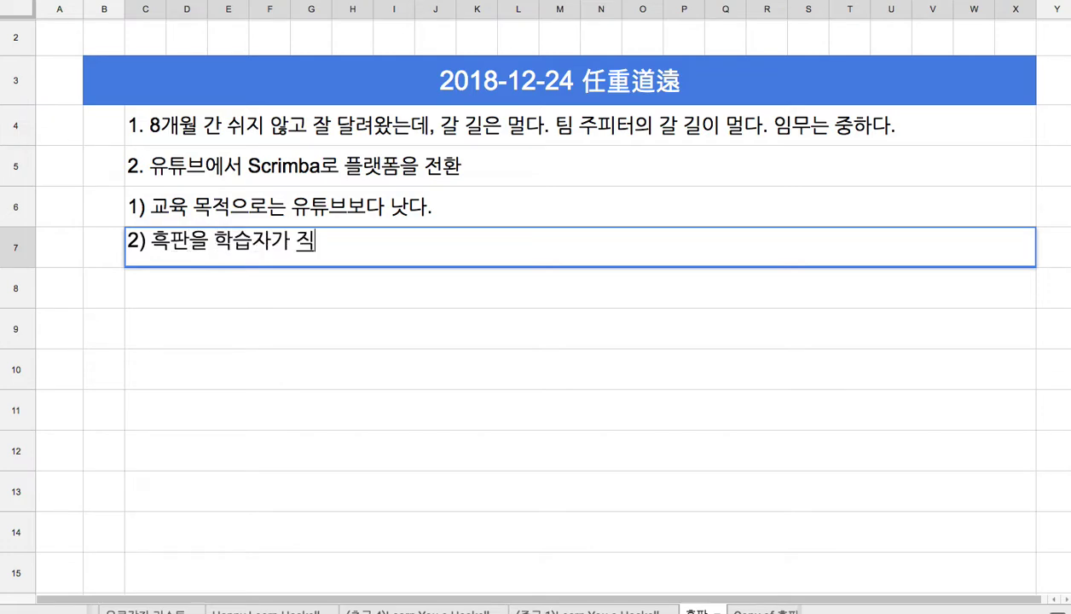
pyautogui.write('작할 수 있다.')
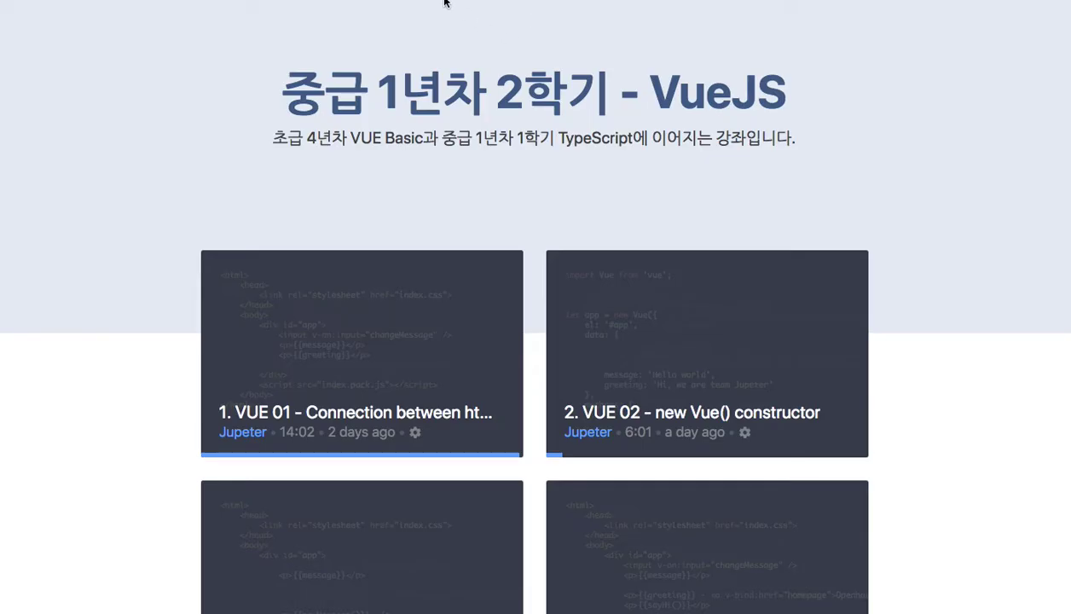
pyautogui.press('super+l')
pyautogui.hotkey('ctrl', 'c')
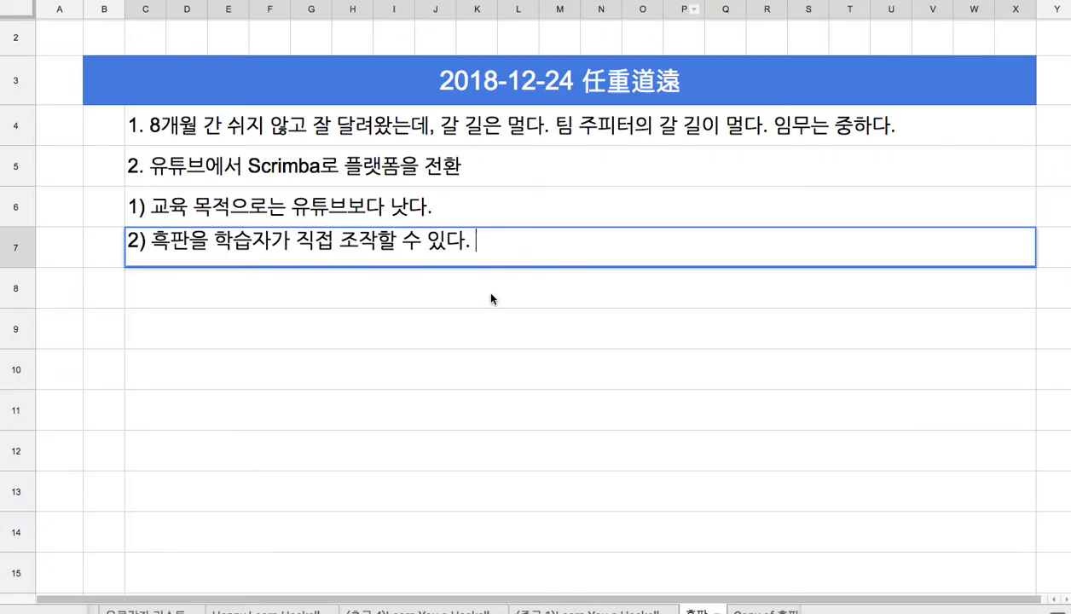
pyautogui.press('Return')
pyautogui.write('3)')
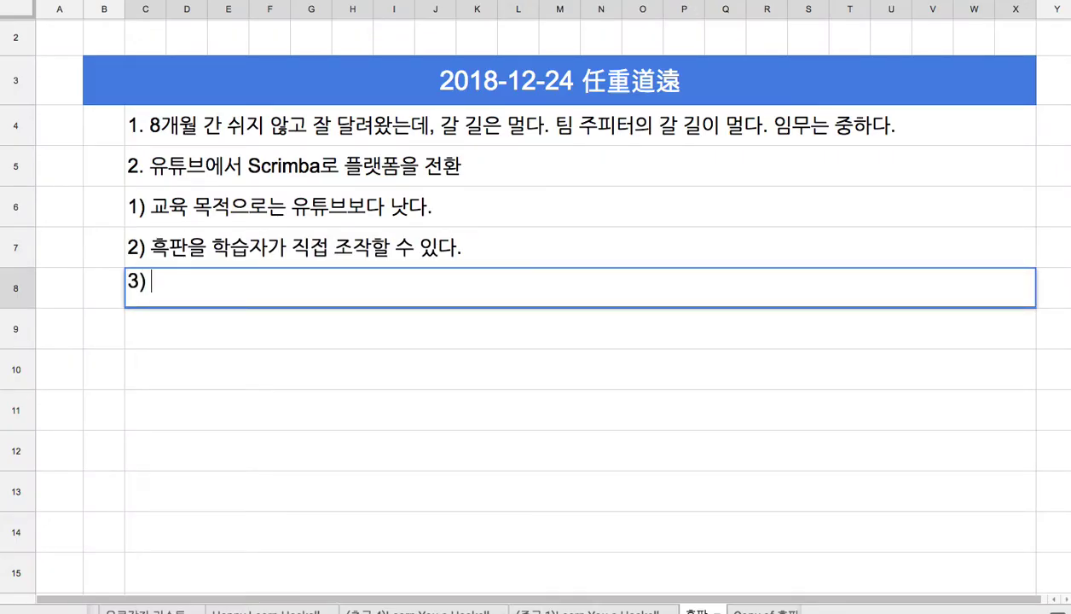
pyautogui.hotkey('ctrl', 'v')
pyautogui.press('Return')
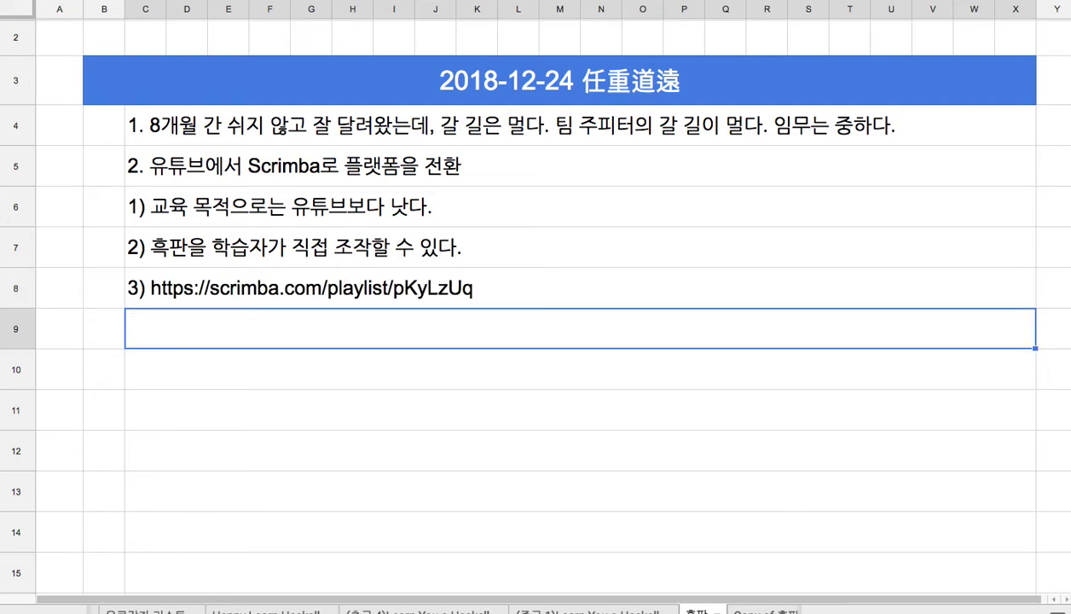
pyautogui.click(456, 290)
pyautogui.doubleClick(465, 290)
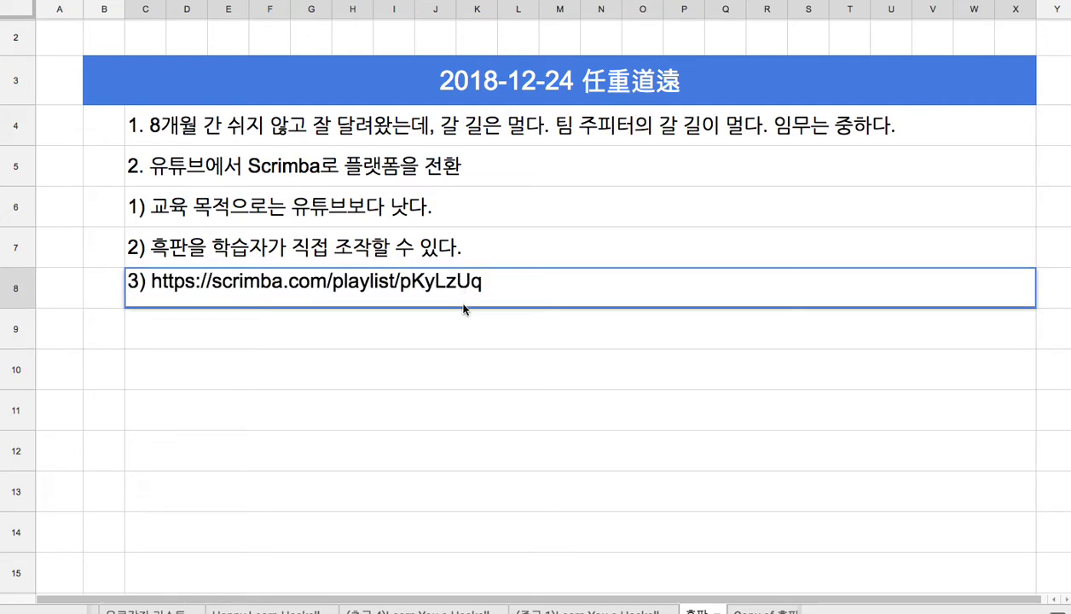
# Step: Start item 3 in row 9 with "3. scrimba + cycle.js + callbags + manyverse("
pyautogui.click(424, 335)
pyautogui.write('3. ')
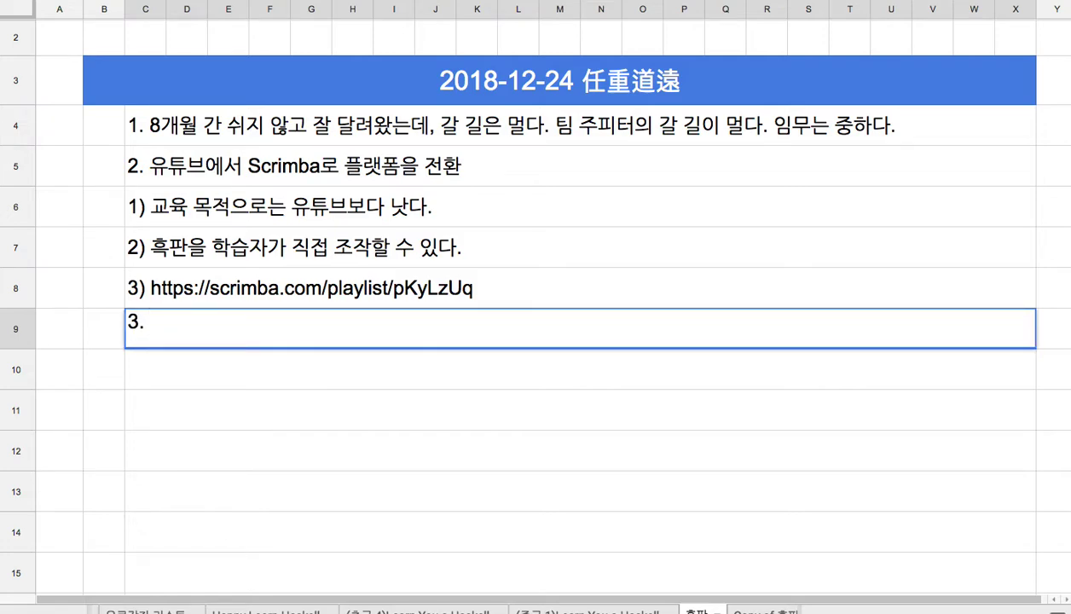
pyautogui.write('ㄴ')
pyautogui.press('BackSpace')
pyautogui.write('scrimba ')
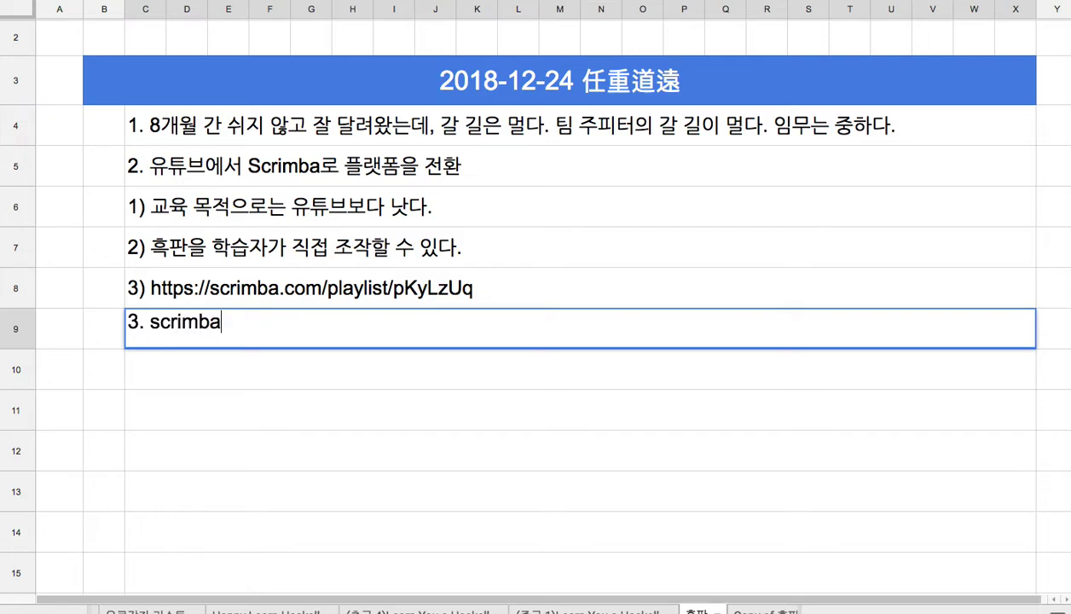
pyautogui.write('+ cycle.j')
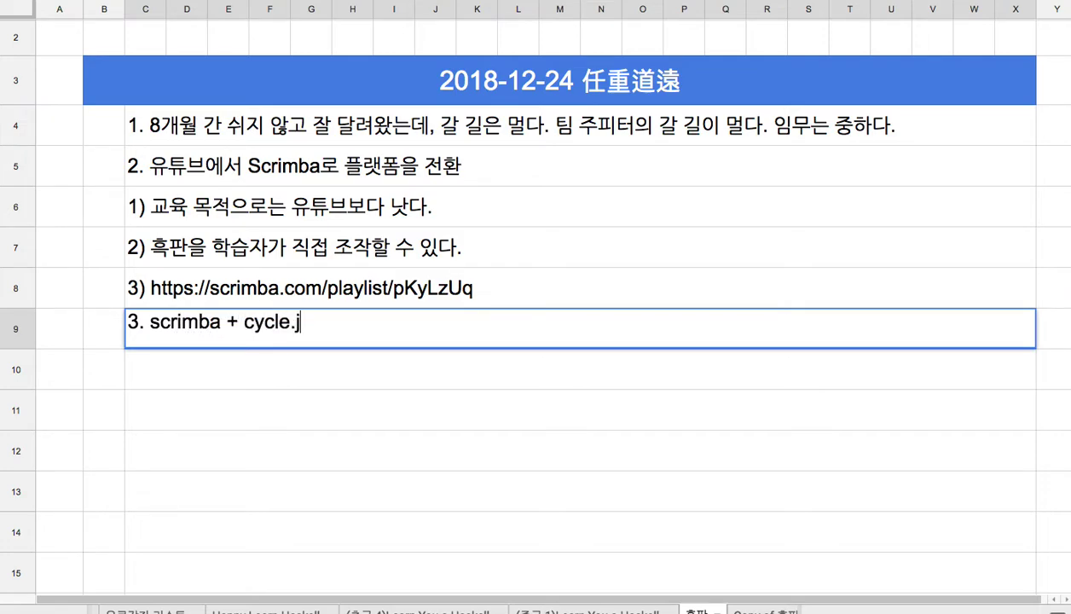
pyautogui.write('s + callbags')
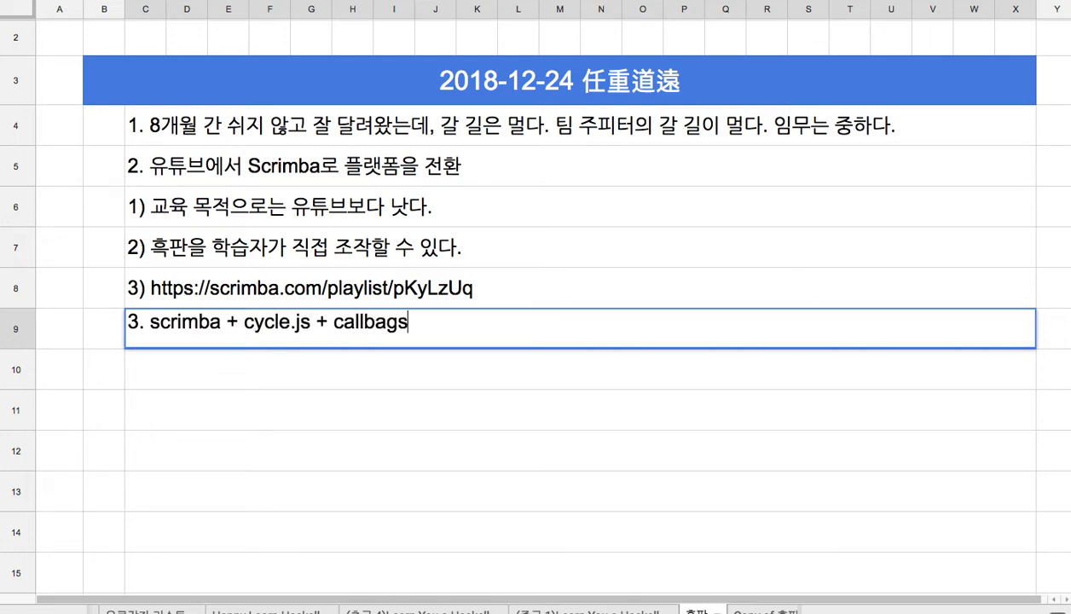
pyautogui.write(' + man')
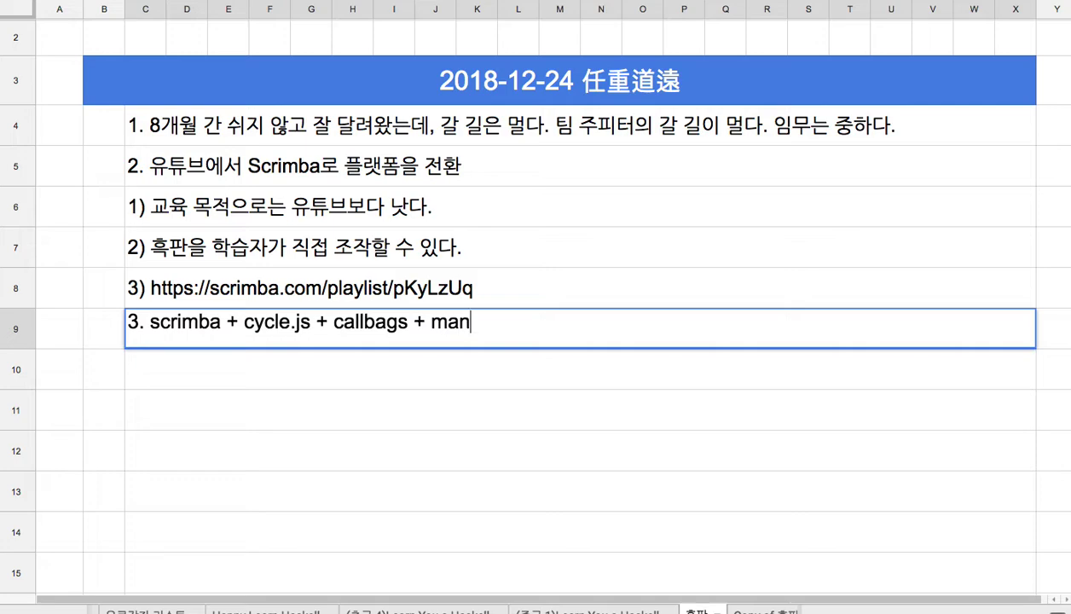
pyautogui.write('yverse(')
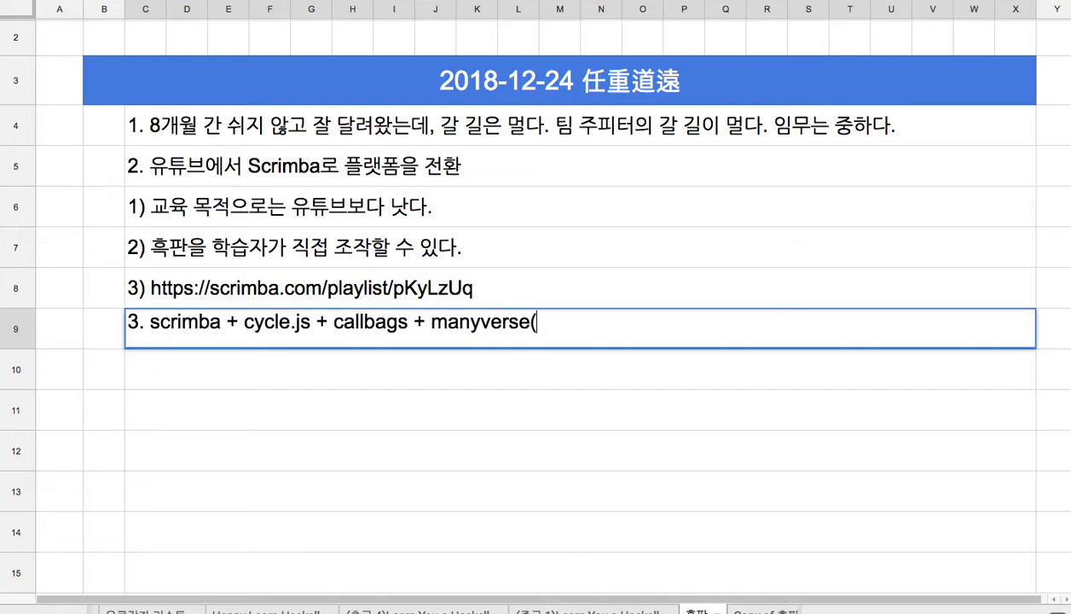
# Step: Complete the manyverse parenthesis in row 9 with "블록체인 기반의 카카오앱과 유사)"
pyautogui.write('qm')
pyautogui.press('BackSpace')
pyautogui.press('BackSpace')
pyautogui.write('qmff')
pyautogui.press('BackSpace')
pyautogui.press('BackSpace')
pyautogui.press('BackSpace')
pyautogui.press('BackSpace')
pyautogui.press('BackSpace')
pyautogui.write('블로')
pyautogui.write('록체인 기반의')
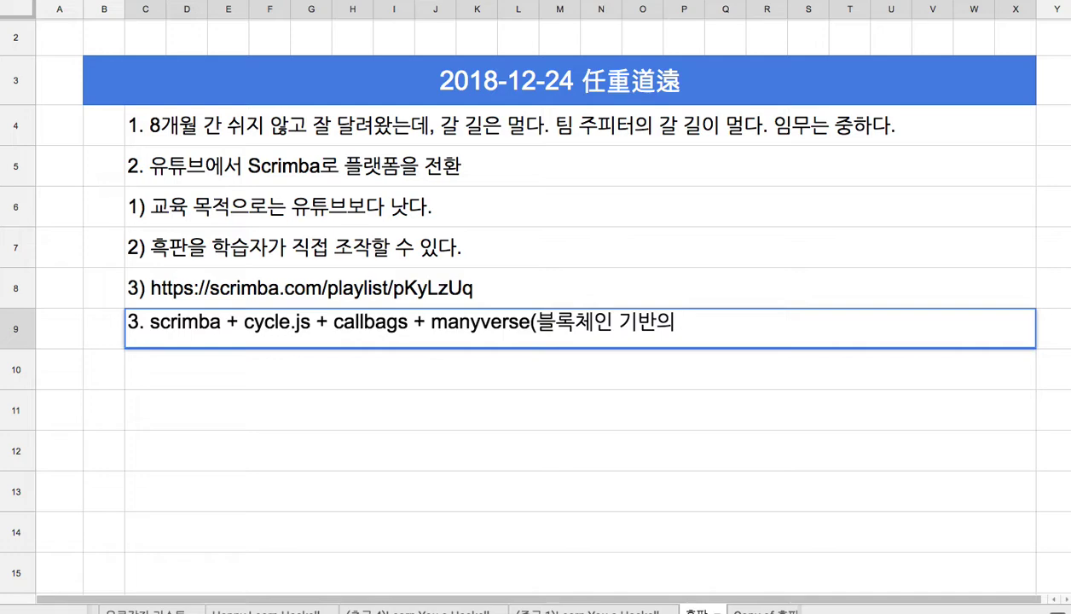
pyautogui.write(' 카카오애')
pyautogui.write('앱과 유')
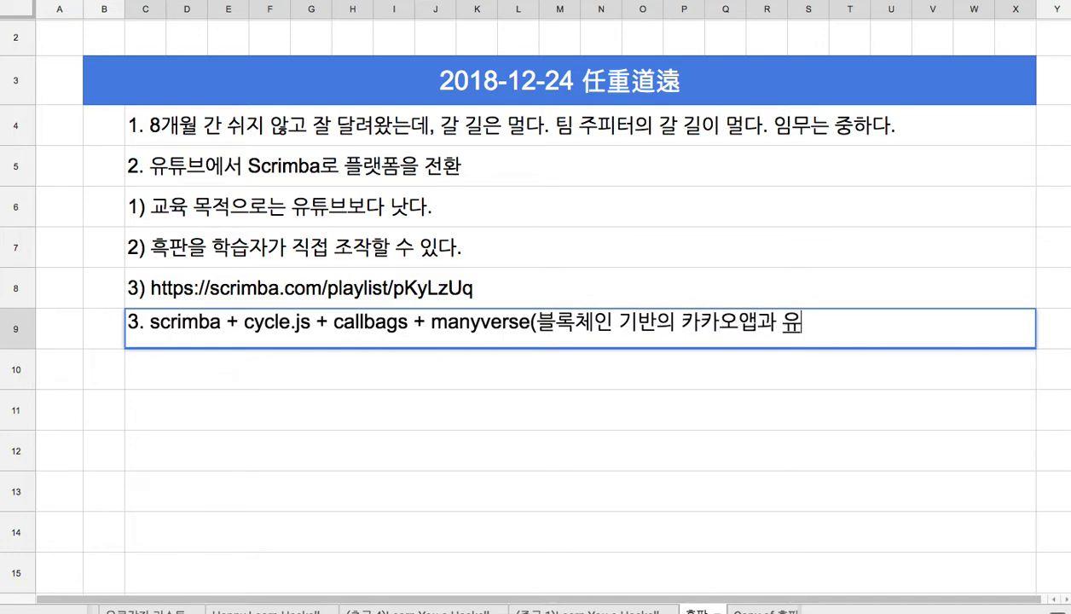
pyautogui.write('사)')
# Step: Highlight manyverse in row 9, and append "+ Openhash 지슬 알고리즘 +" at the end of the text
pyautogui.doubleClick(452, 321)
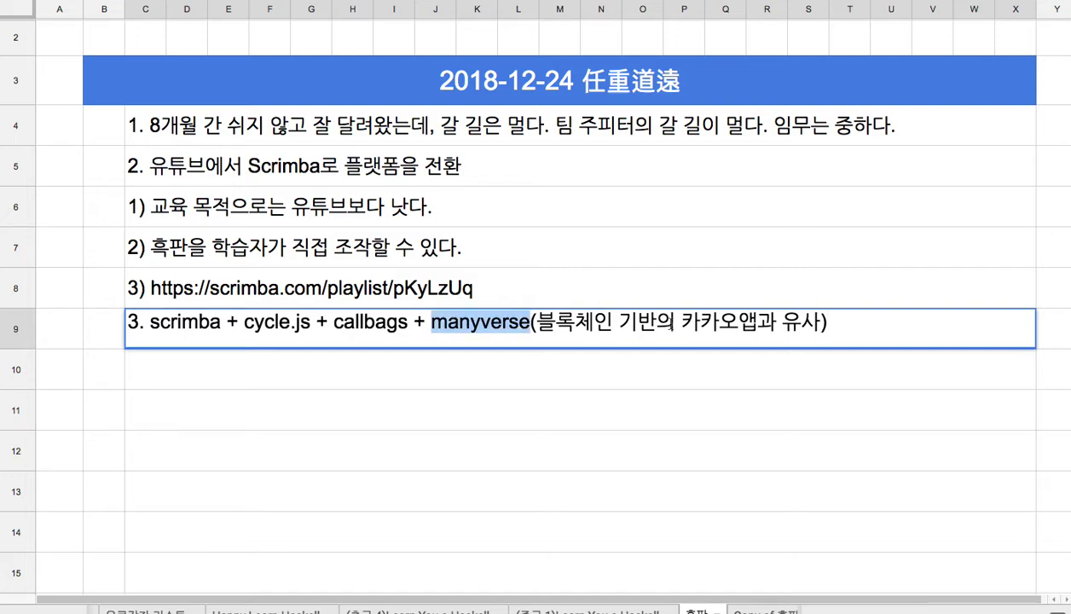
pyautogui.click(824, 320)
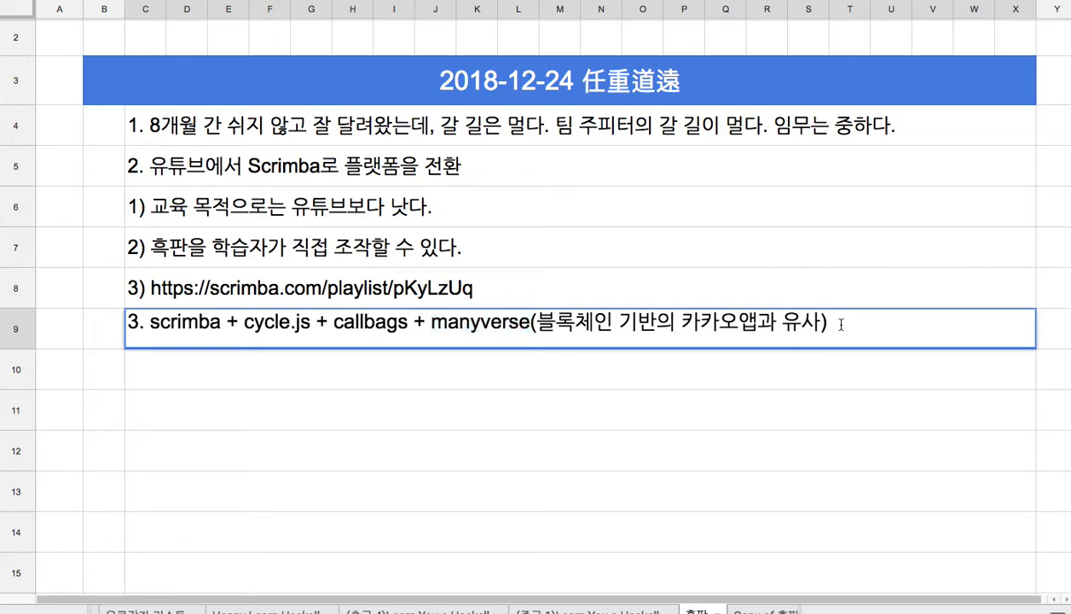
pyautogui.write('+ Openhash ')
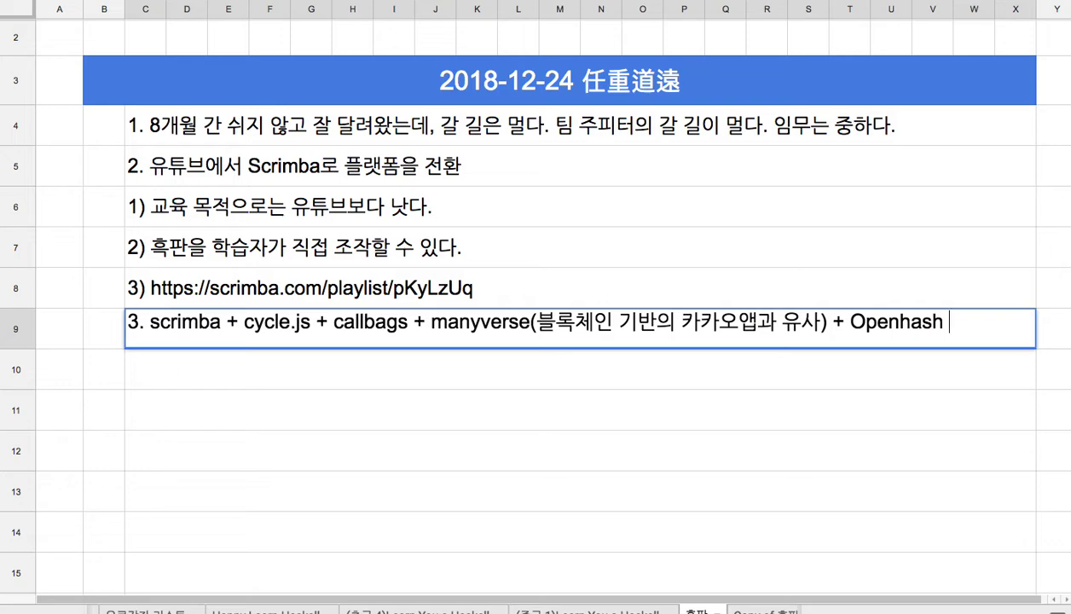
pyautogui.write('지슬 알')
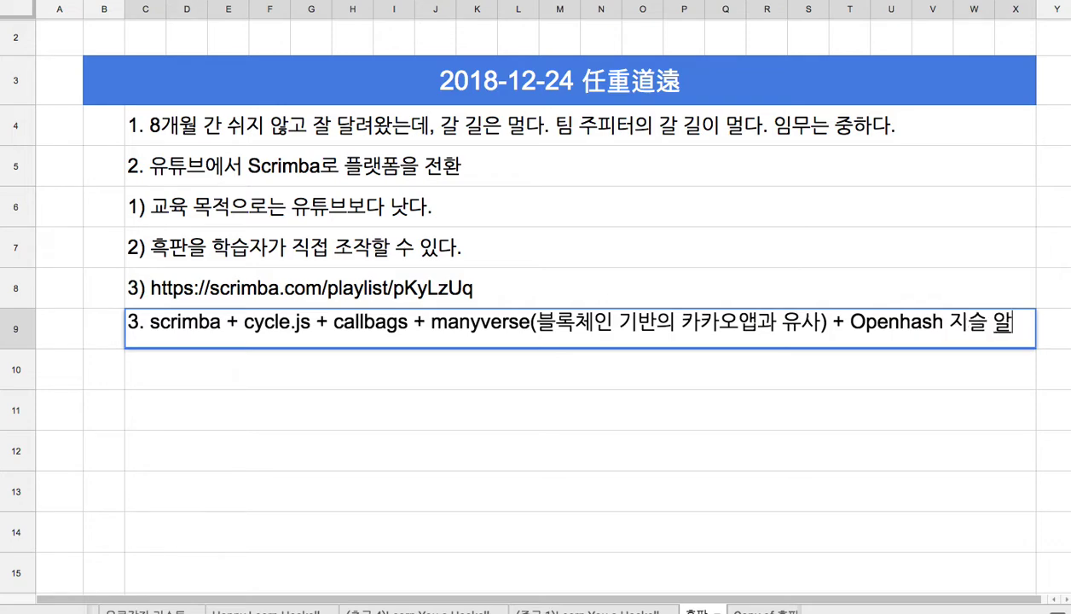
pyautogui.write('고리즘 +')
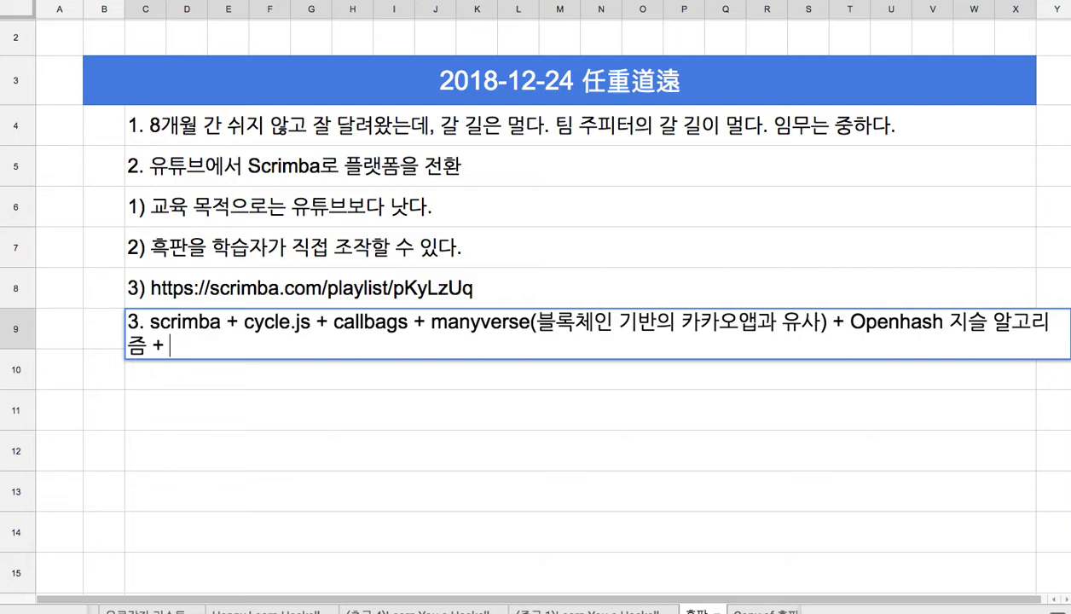
# Step: Finish the row 9 text with "Openhash Campus curriculum"
pyautogui.write(' ㅂ')
pyautogui.press('BackSpace')
pyautogui.write('Openhash ')
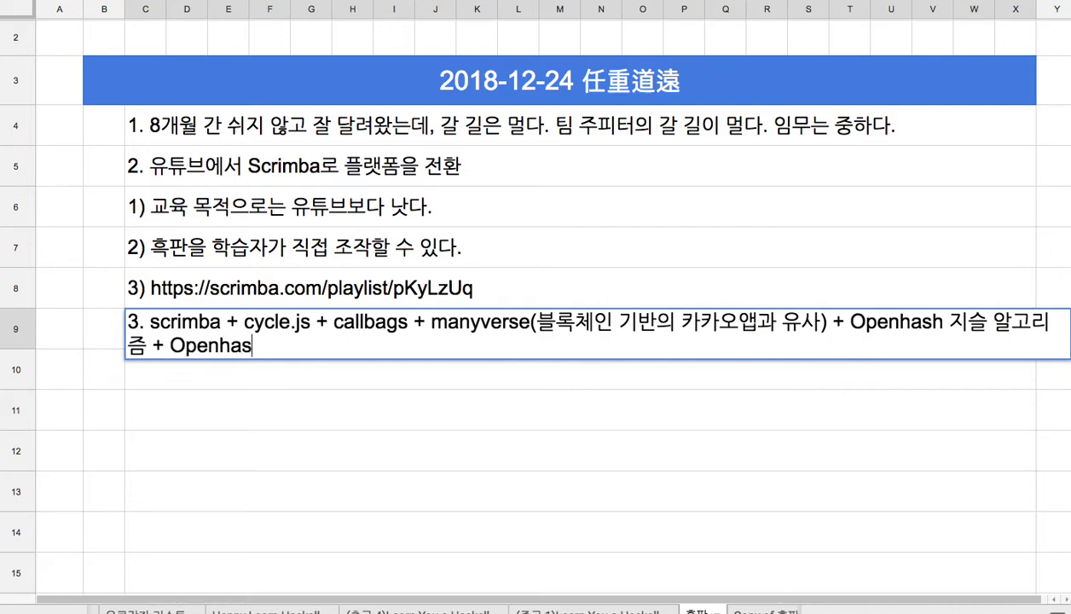
pyautogui.write('Campus')
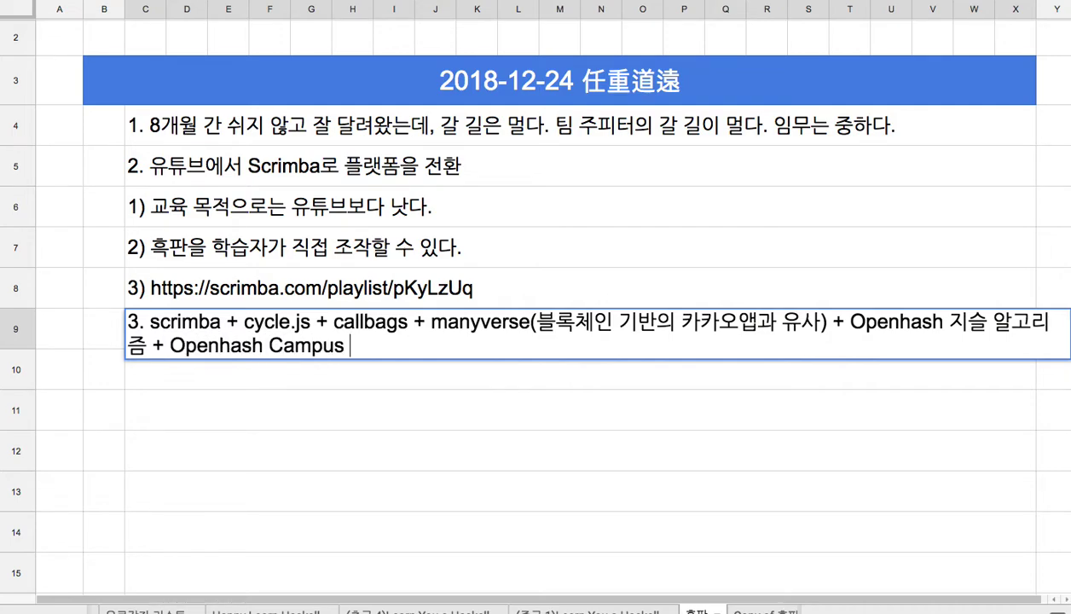
pyautogui.write(' curricu')
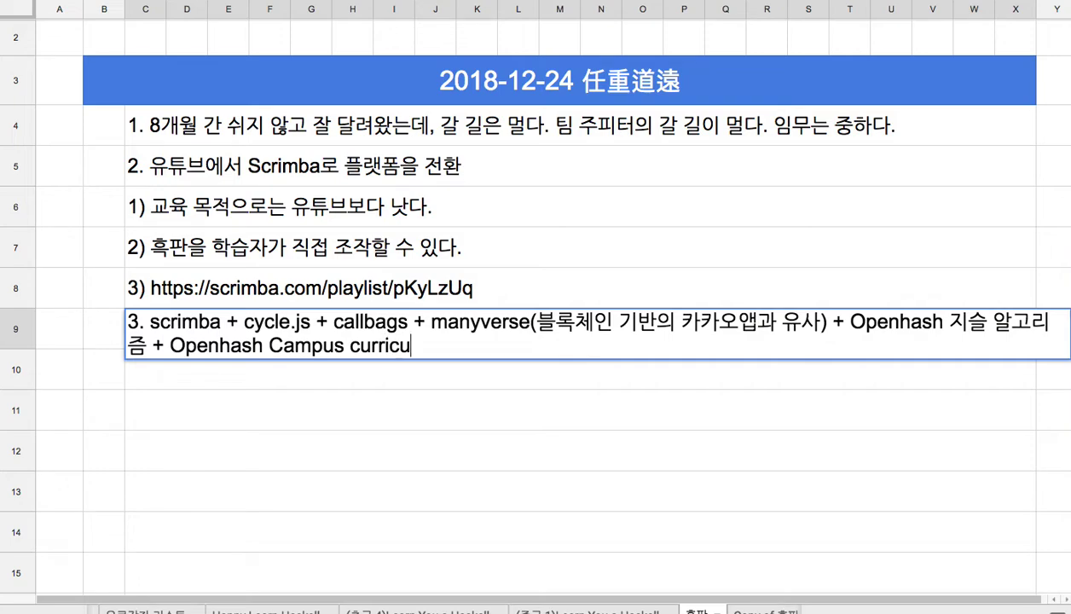
pyautogui.write('lum')
# Step: Go to the 커리큘럼 sheet and look through its course chart from the kindergarten level down, highlighting the 중등 2 programming courses
pyautogui.hotkey('alt', 'Up')
pyautogui.hotkey('alt', 'Up')
pyautogui.hotkey('alt', 'Up')
pyautogui.hotkey('alt', 'Up')
pyautogui.hotkey('alt', 'Up')
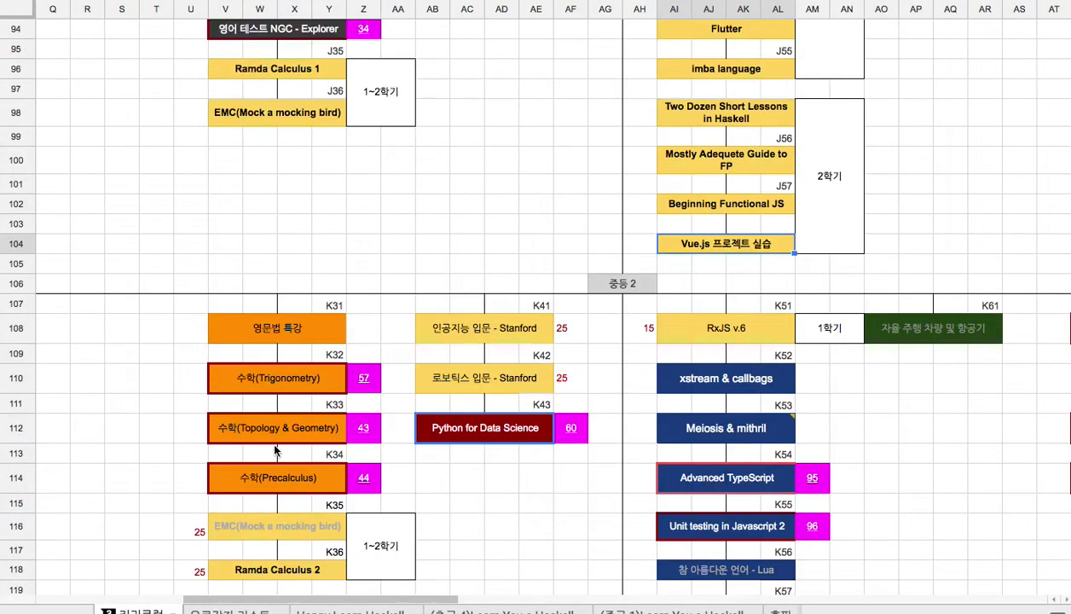
pyautogui.scroll(3, 274, 451)
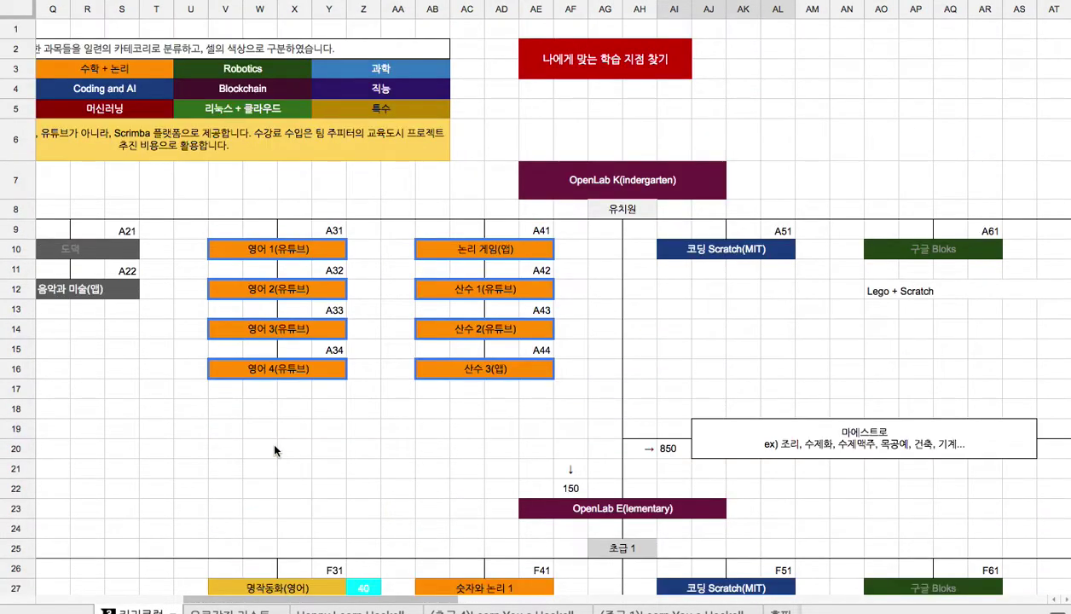
pyautogui.scroll(-10, 274, 451)
pyautogui.scroll(-15, 274, 451)
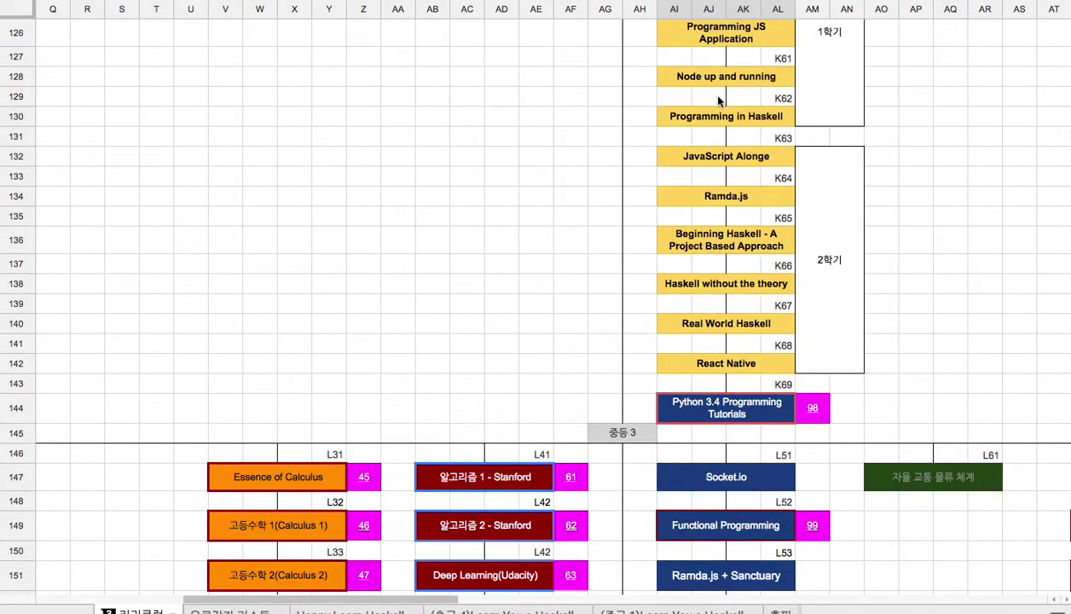
pyautogui.moveTo(711, 43); pyautogui.dragTo(720, 339)
pyautogui.scroll(-15, 720, 340)
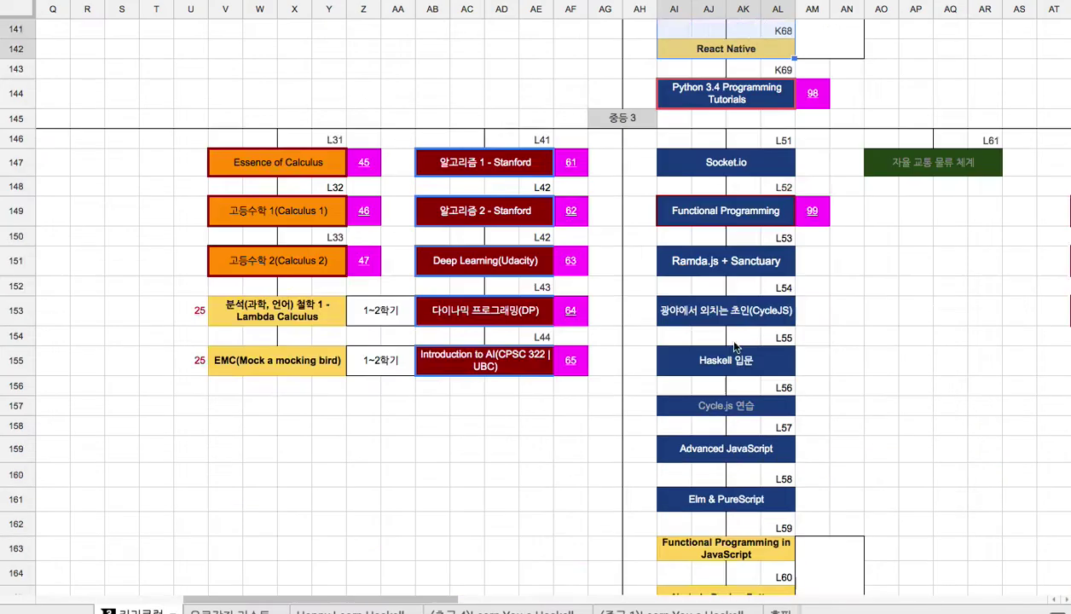
pyautogui.scroll(-4, 725, 339)
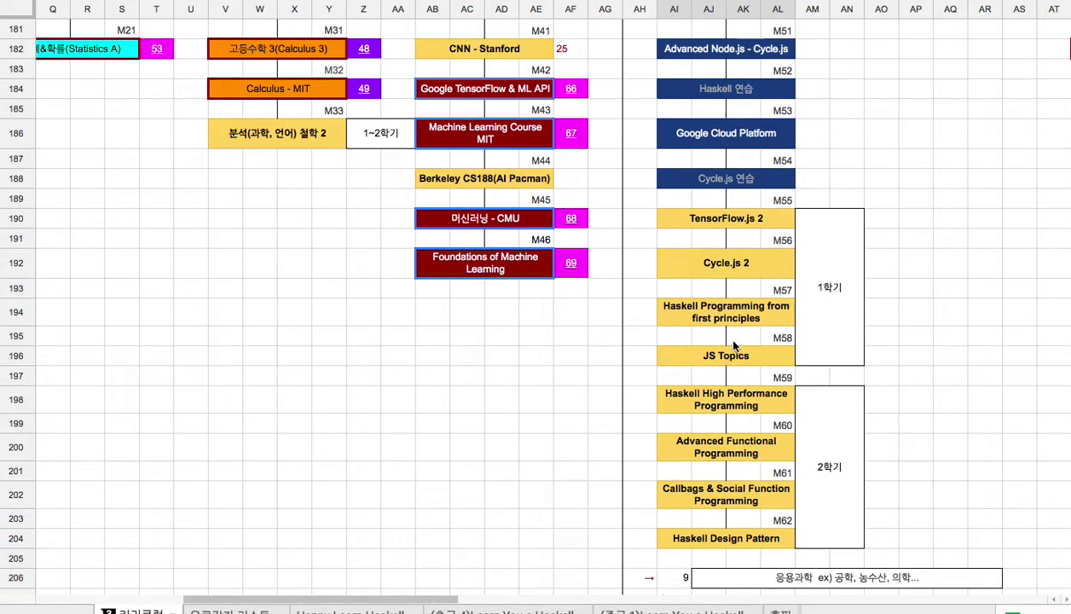
# Step: Review the advanced programming courses down to the 대학 levels, highlighting Go language, Scientific Python and Lua under 대학 1
pyautogui.click(506, 177)
pyautogui.click(718, 223)
pyautogui.moveTo(717, 226); pyautogui.dragTo(719, 314)
pyautogui.scroll(-10, 721, 299)
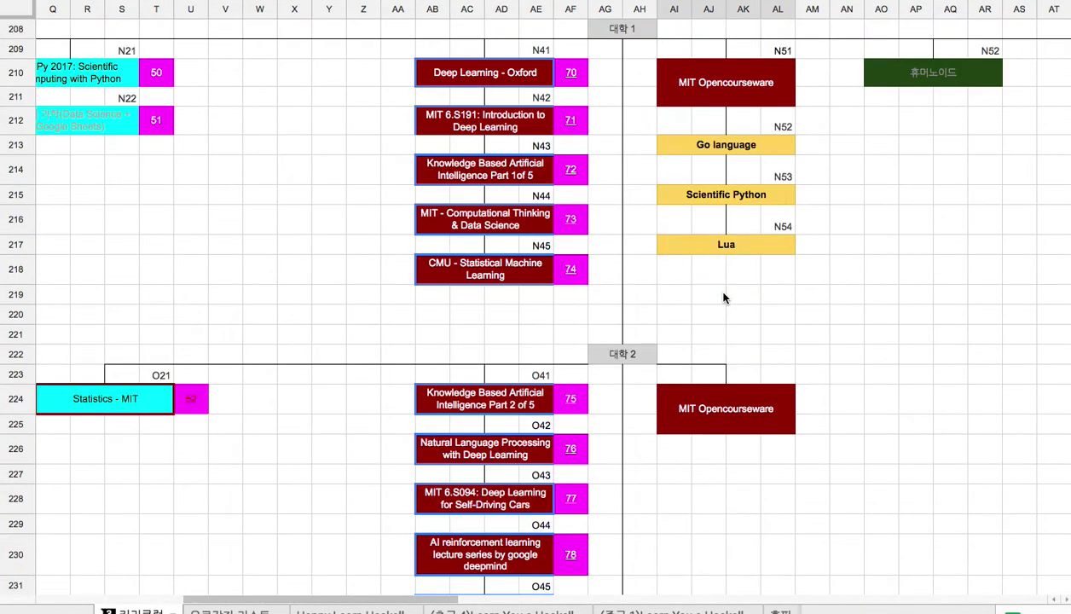
pyautogui.click(715, 128)
pyautogui.moveTo(715, 133); pyautogui.dragTo(724, 226)
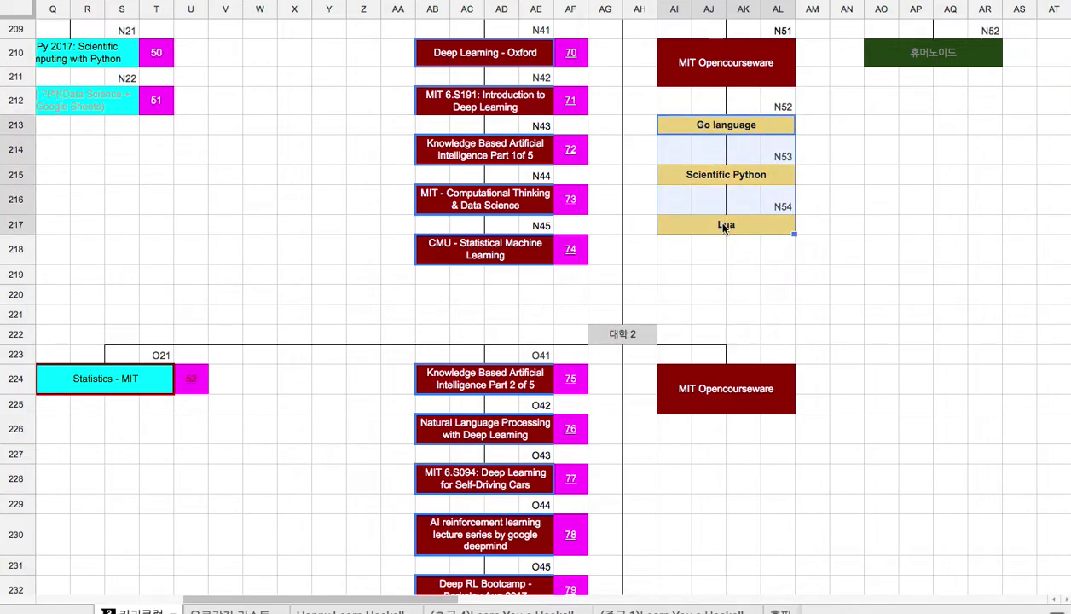
pyautogui.scroll(20, 723, 226)
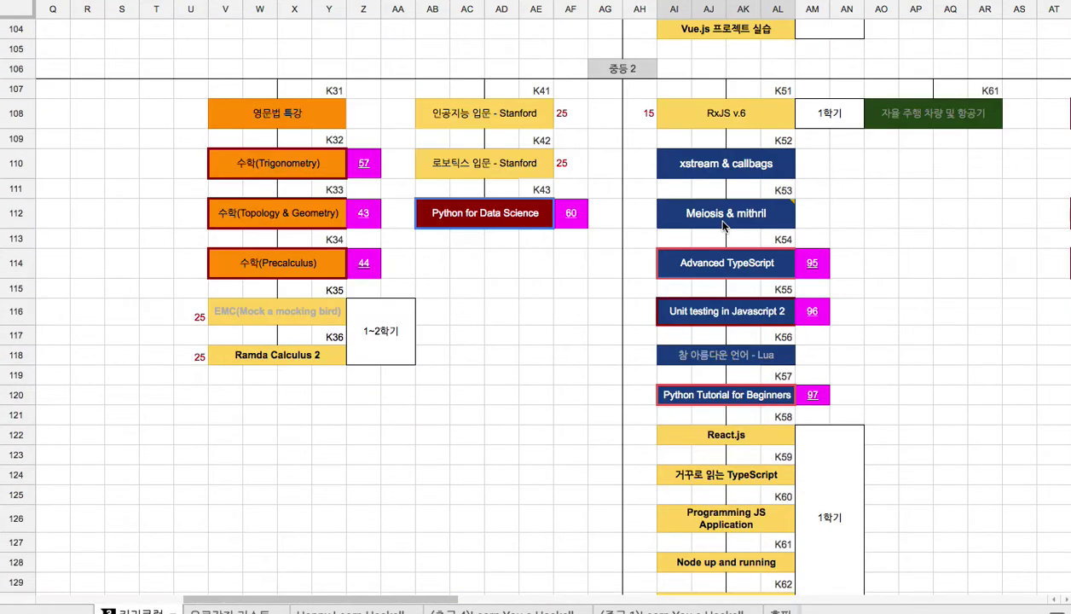
# Step: Review the lower levels of the chart, including the 중등 2 programming courses, the Stanford AI and robotics introductions, and Ramda Calculus 1
pyautogui.moveTo(725, 163); pyautogui.dragTo(740, 369)
pyautogui.rightClick(519, 174)
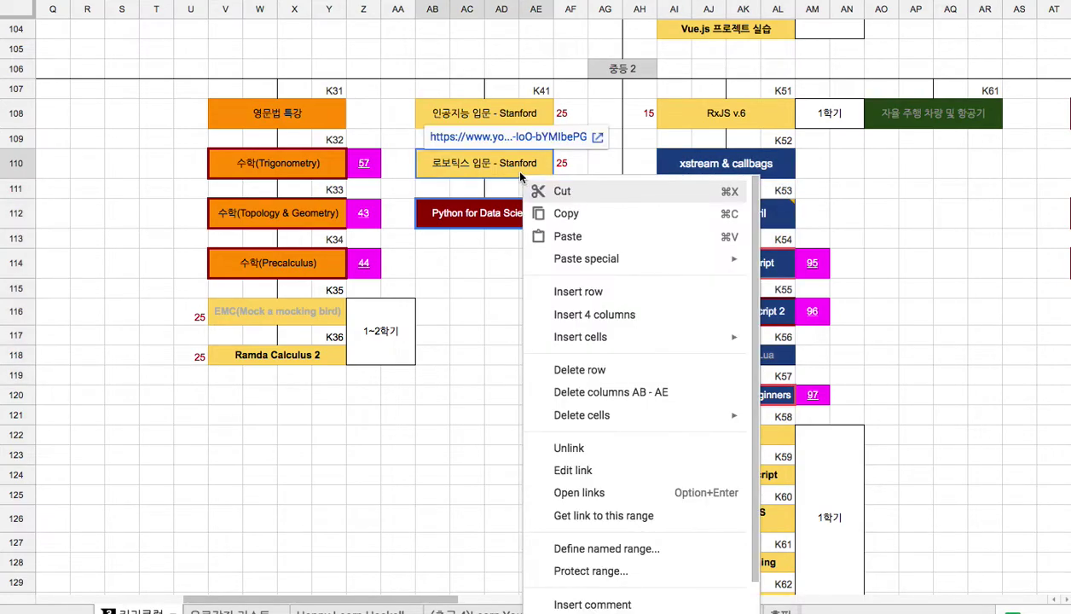
pyautogui.click(493, 113)
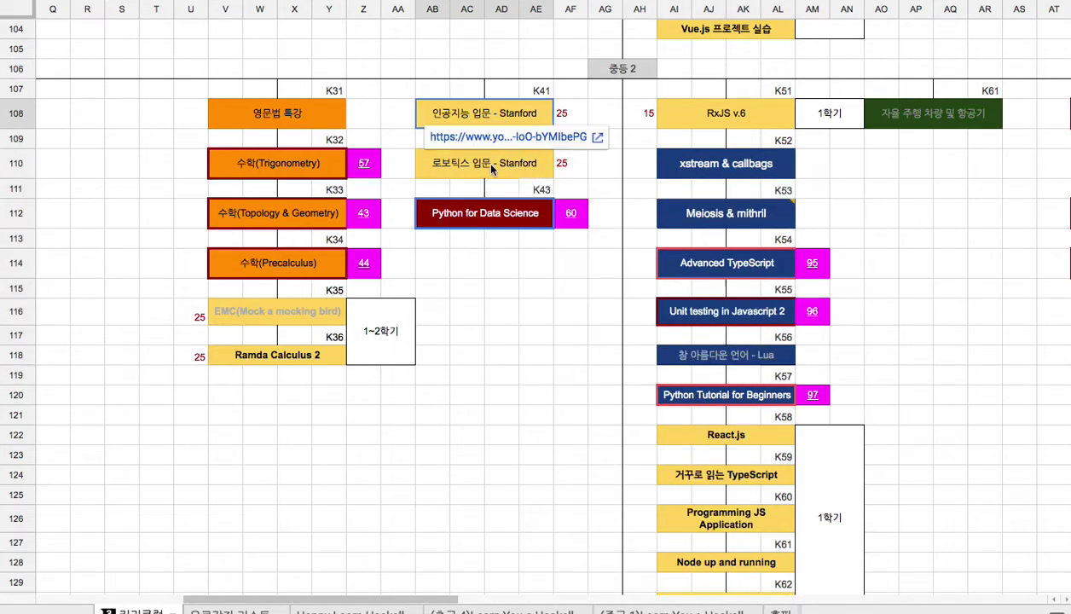
pyautogui.scroll(20, 479, 230)
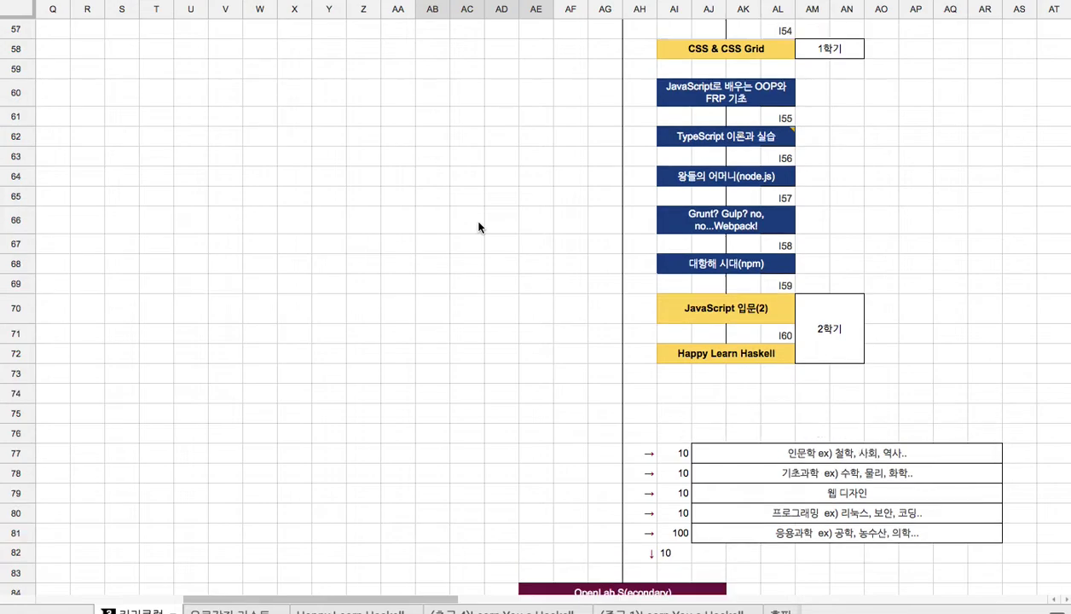
pyautogui.scroll(1, 479, 226)
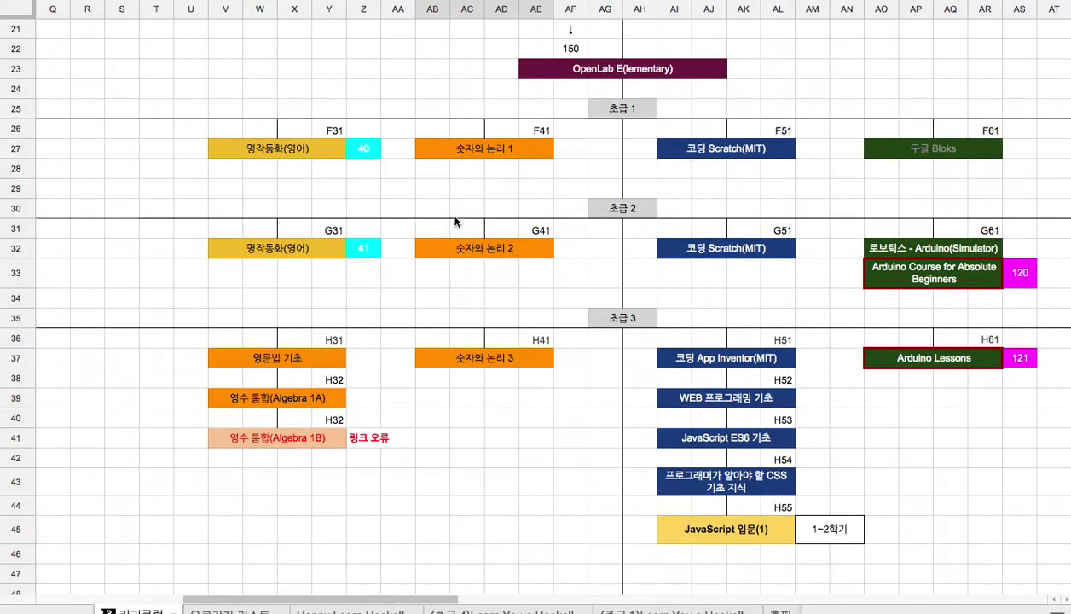
pyautogui.scroll(-20, 454, 222)
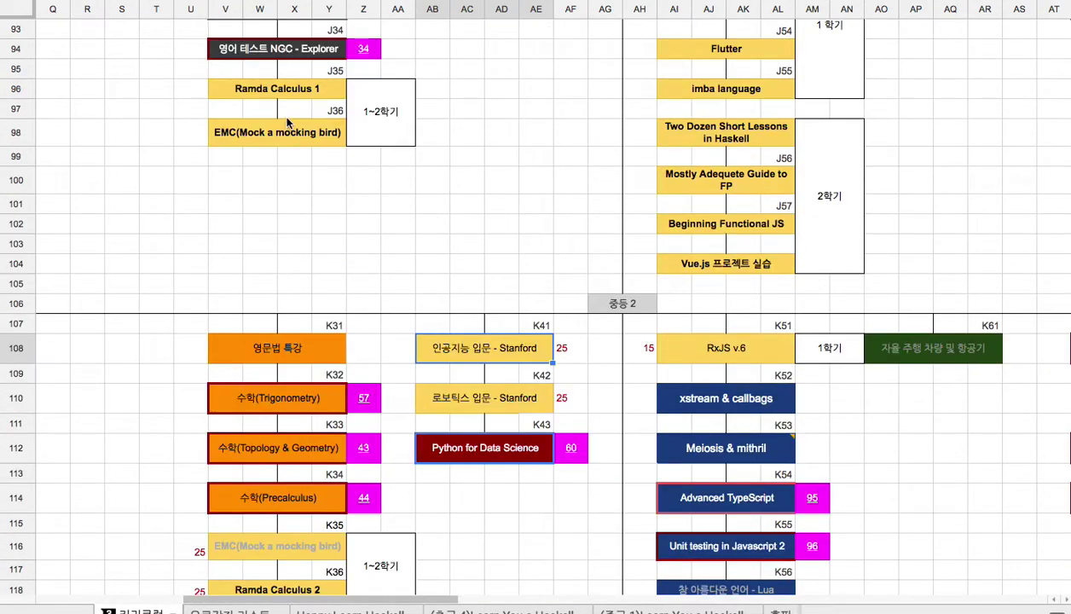
pyautogui.click(288, 90)
pyautogui.scroll(-3, 290, 145)
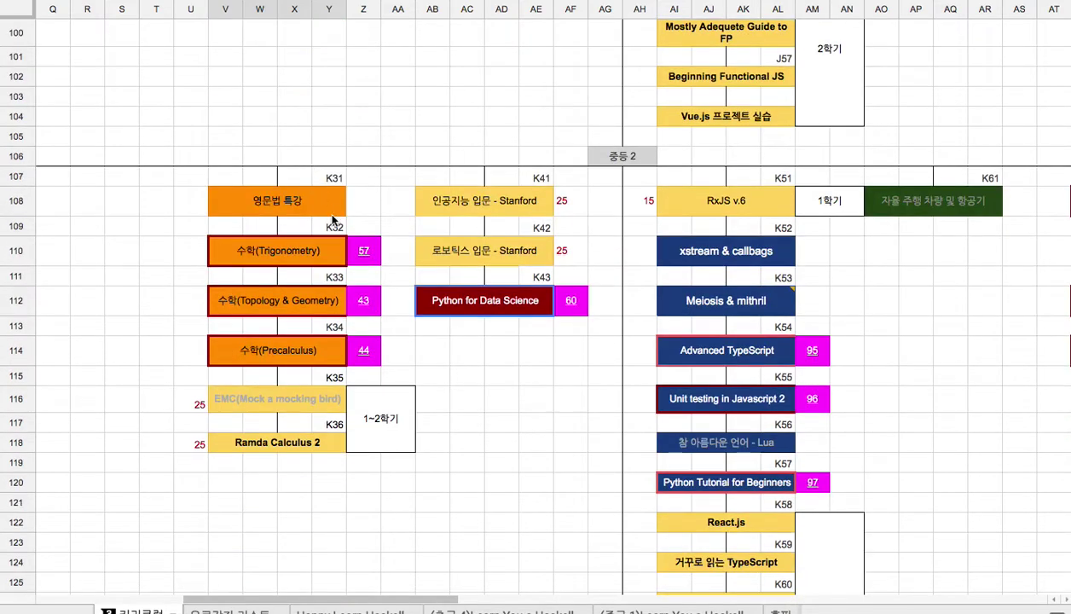
pyautogui.scroll(-7, 315, 341)
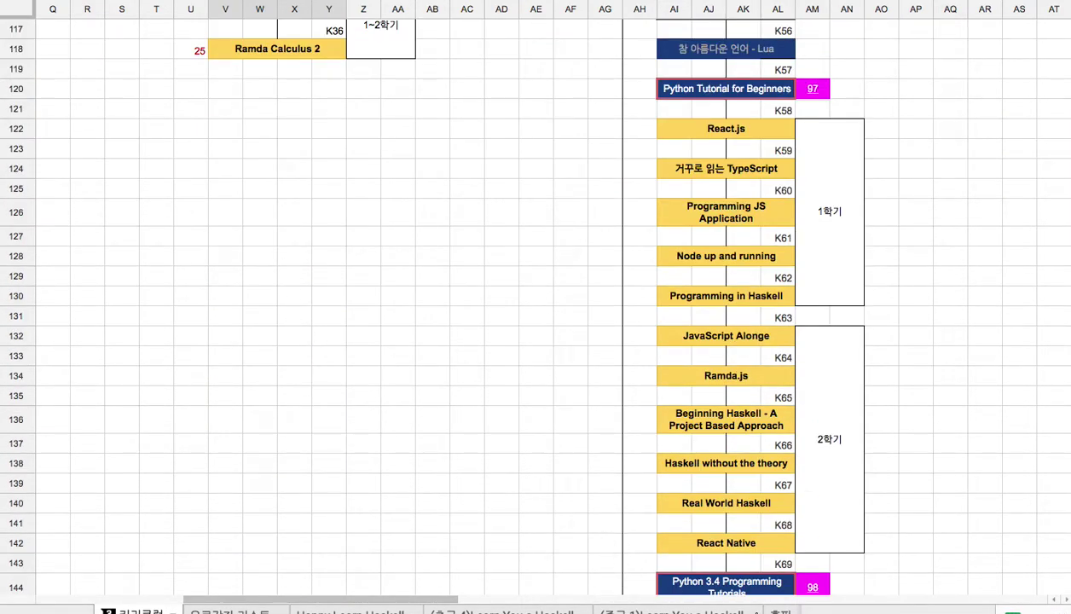
# Step: Return to the 흑판 sheet, heighten row 9 to fit its full text, and begin row 10 with "4. 영어, 수학, 컴퓨터"
pyautogui.click(777, 611)
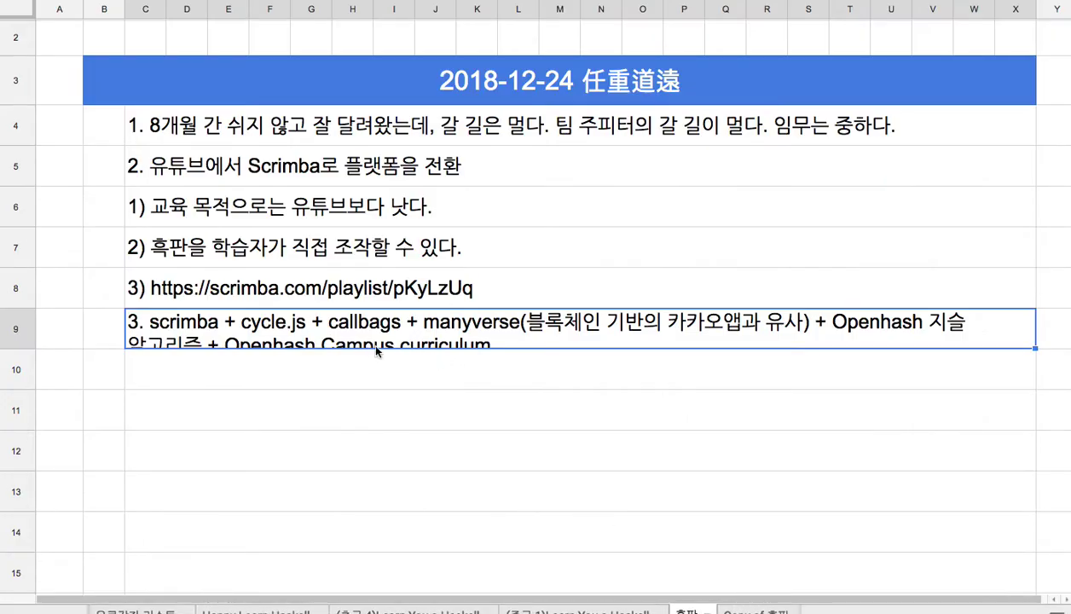
pyautogui.moveTo(19, 349); pyautogui.dragTo(17, 389)
pyautogui.click(297, 416)
pyautogui.write('4')
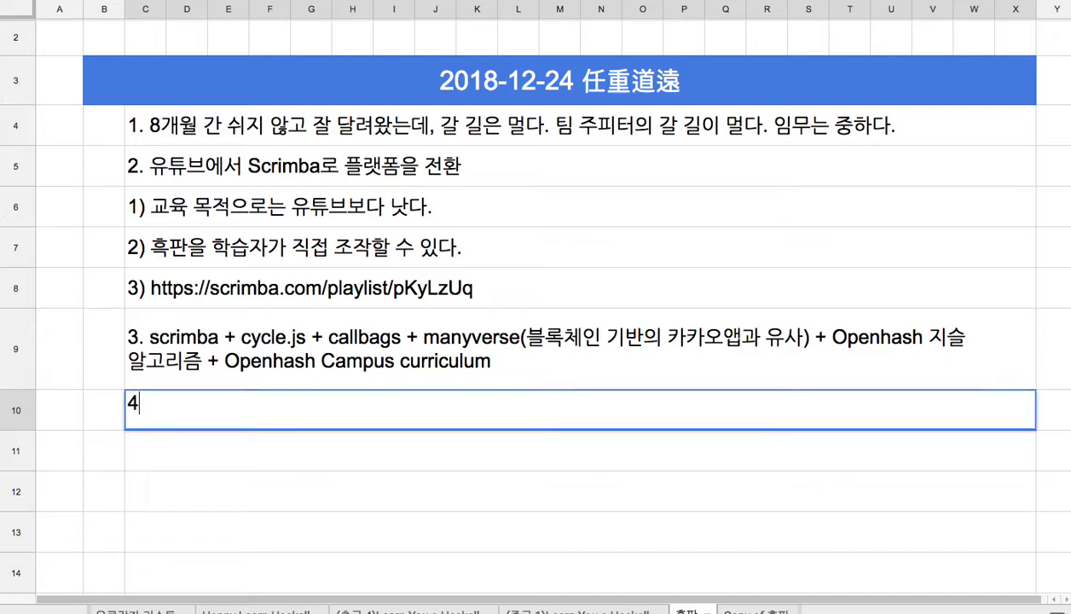
pyautogui.write('. dud')
pyautogui.press('BackSpace')
pyautogui.press('BackSpace')
pyautogui.press('BackSpace')
pyautogui.write('영어, 수학,')
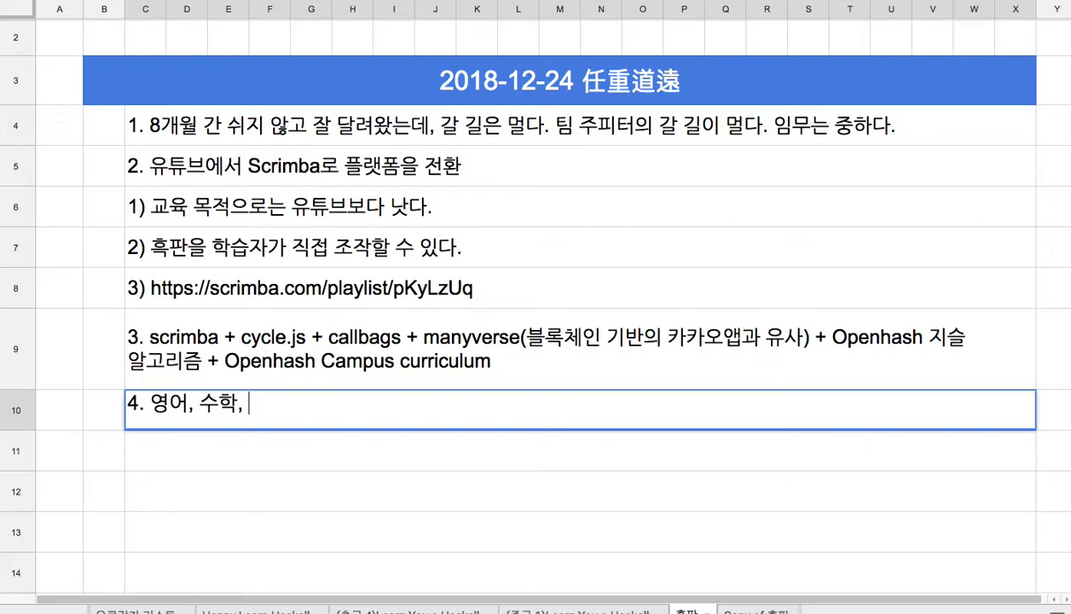
pyautogui.write('컴퓨터 ')
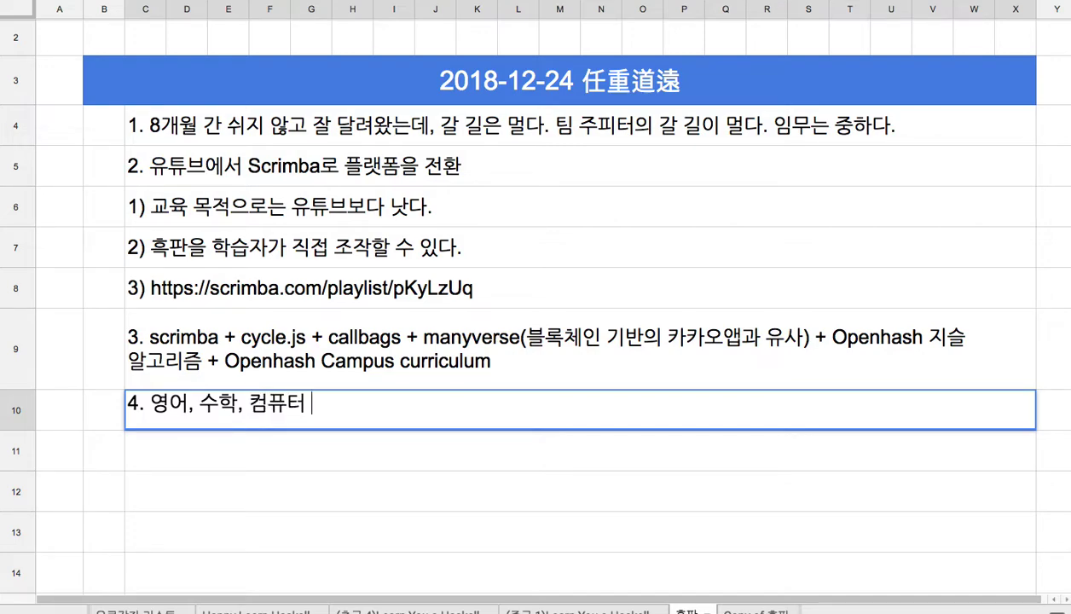
# Step: Complete the row 10 note with "과학 => scrimba 플랫폼으로 새로 녹화"
pyautogui.write('과학 => ssc')
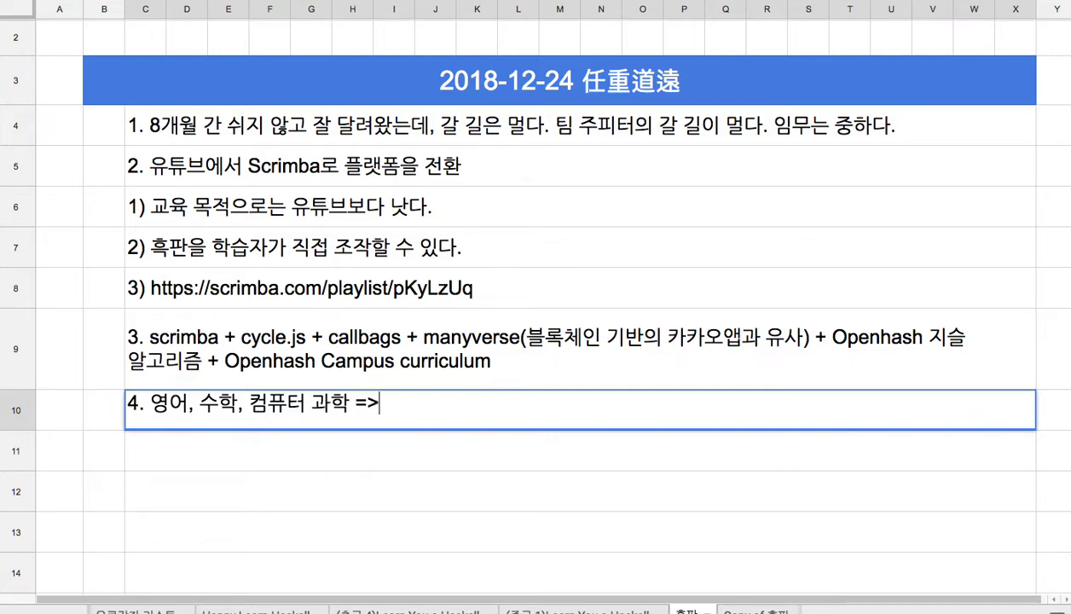
pyautogui.press('BackSpace')
pyautogui.press('BackSpace')
pyautogui.write('crmi')
pyautogui.press('BackSpace')
pyautogui.press('BackSpace')
pyautogui.write('imba')
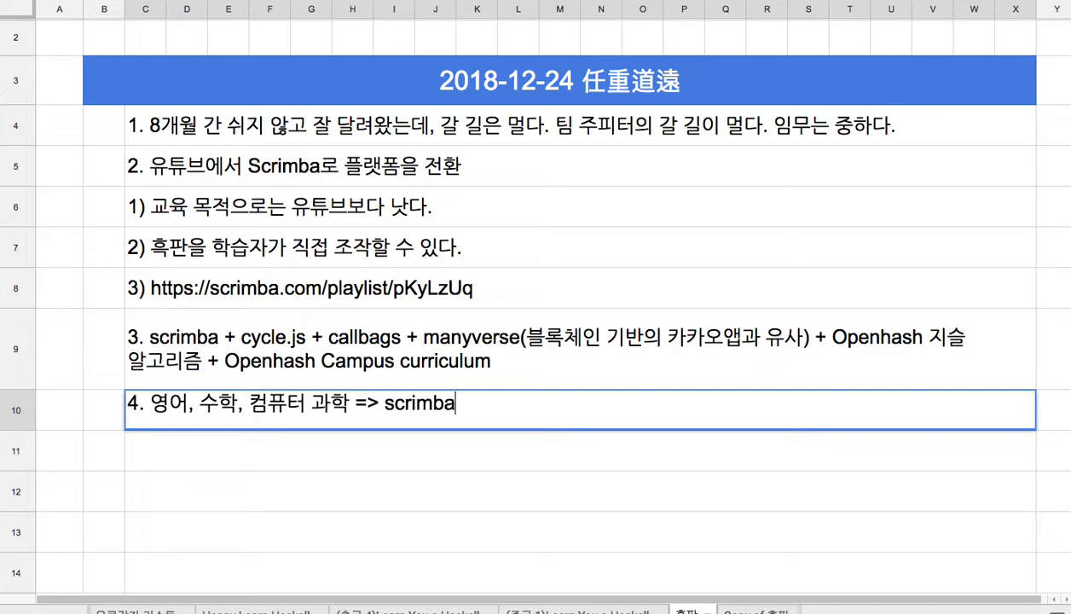
pyautogui.write(' 플랫폼으')
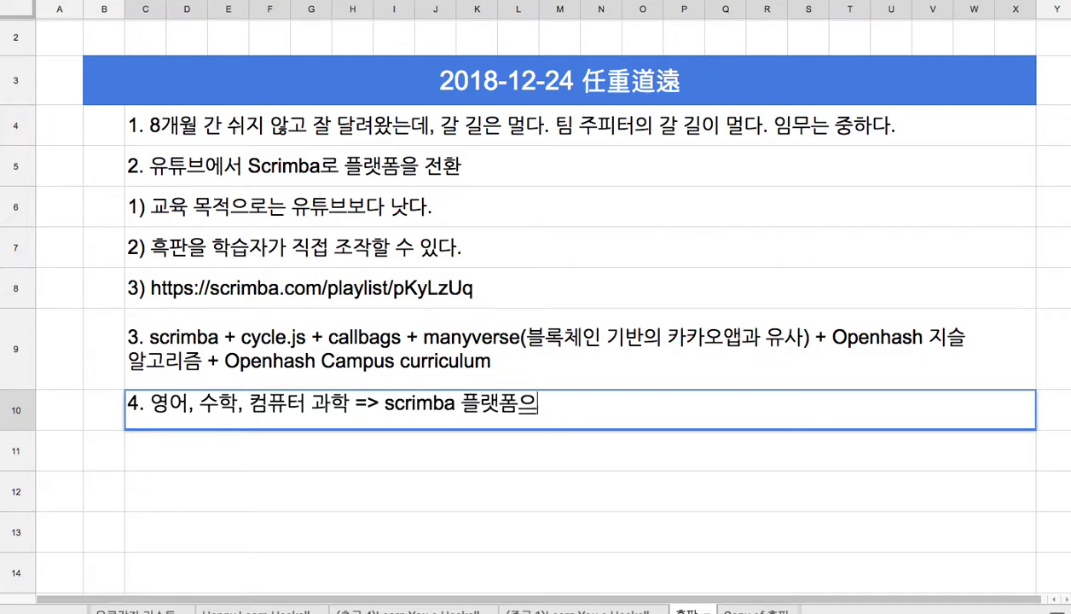
pyautogui.write('로 새로 녹화')
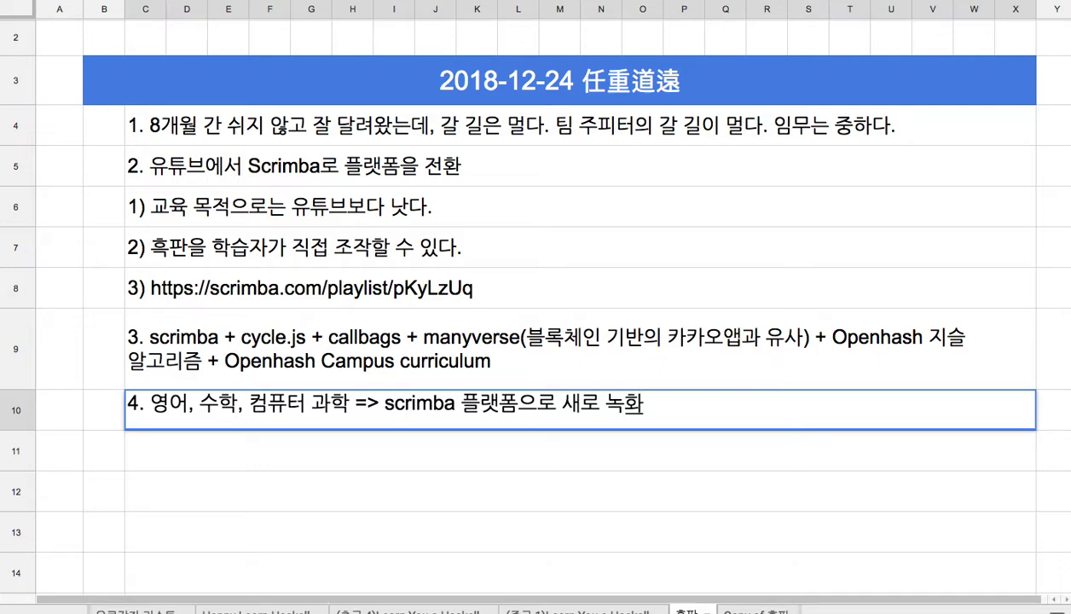
pyautogui.press('Return')
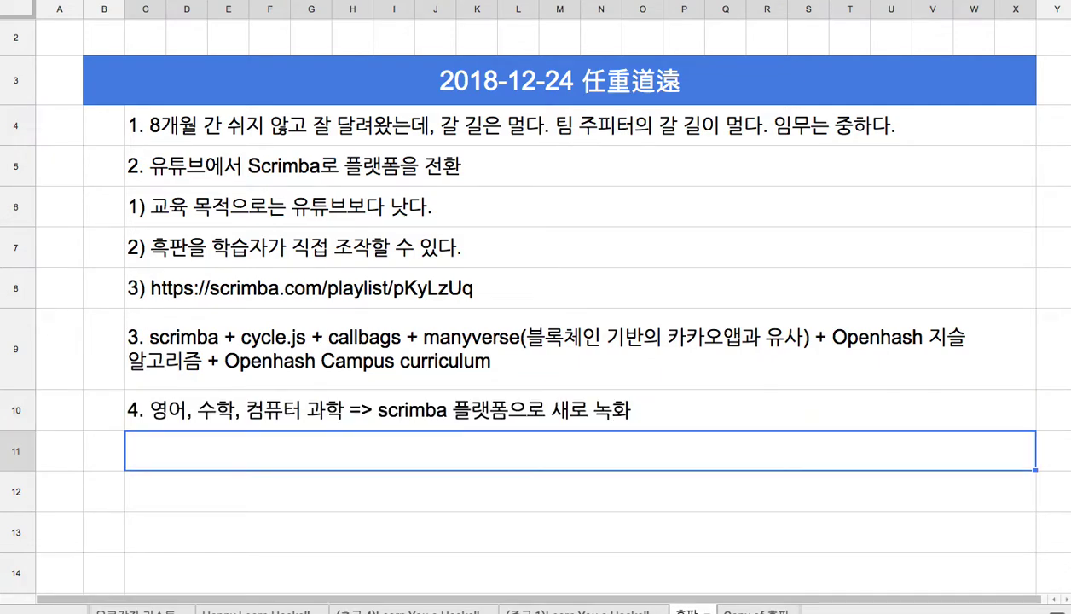
# Step: Enter "5. 자율주행 등 AI Robotics 실습 기자재" as the note in row 11
pyautogui.write('5')
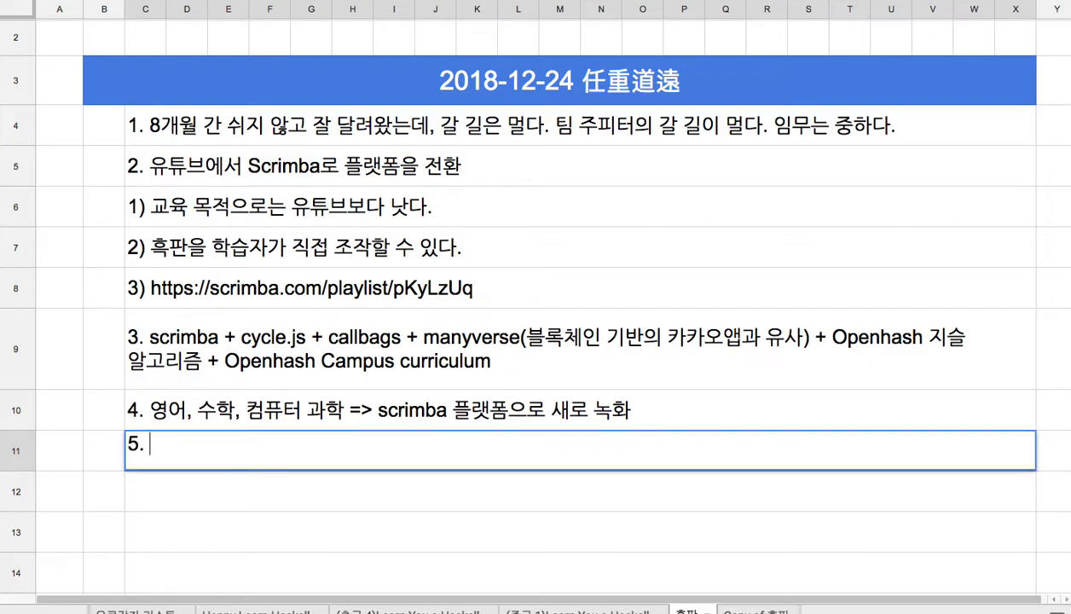
pyautogui.write('. 자율')
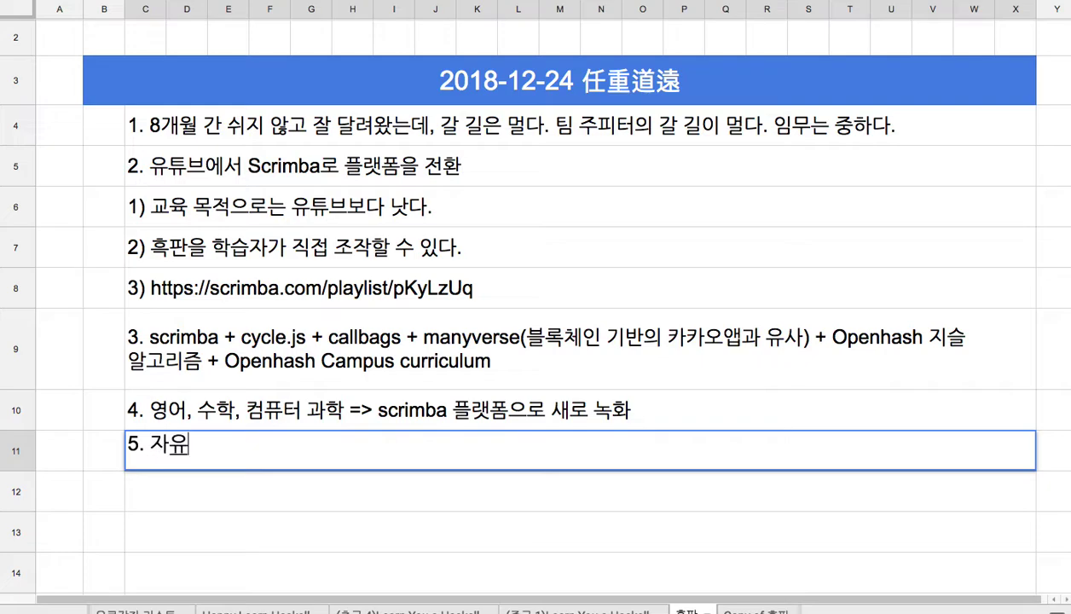
pyautogui.write('주행 등 ')
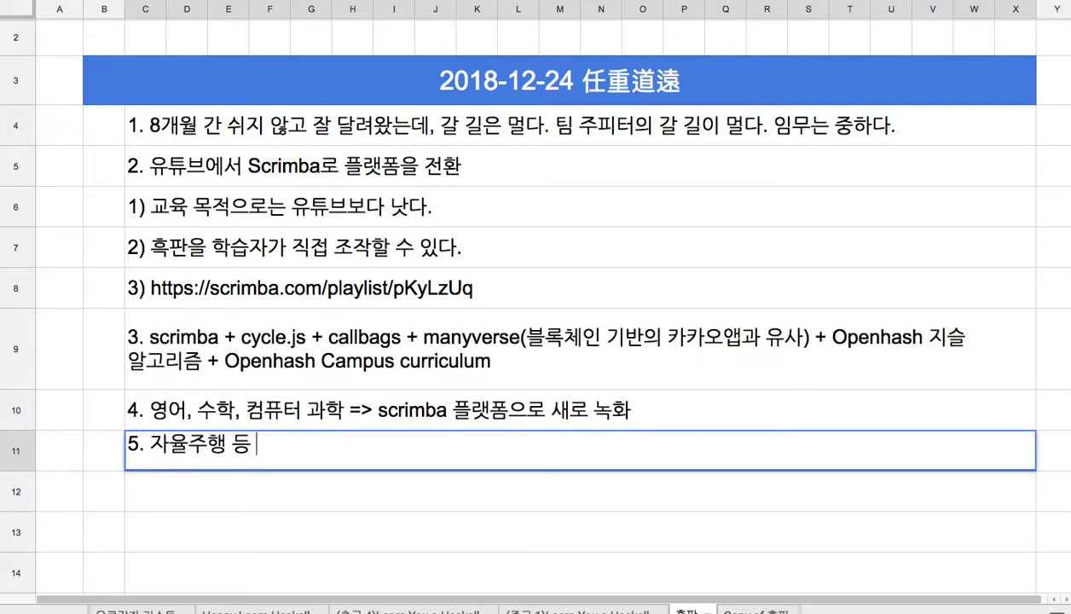
pyautogui.write('AI Robotics')
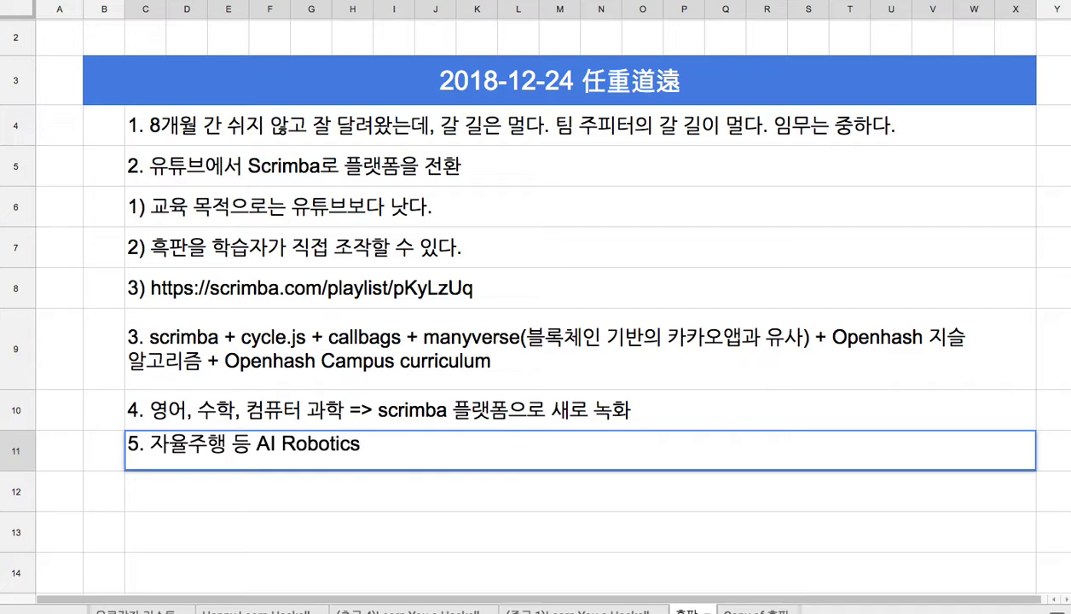
pyautogui.write(' 실습 기재')
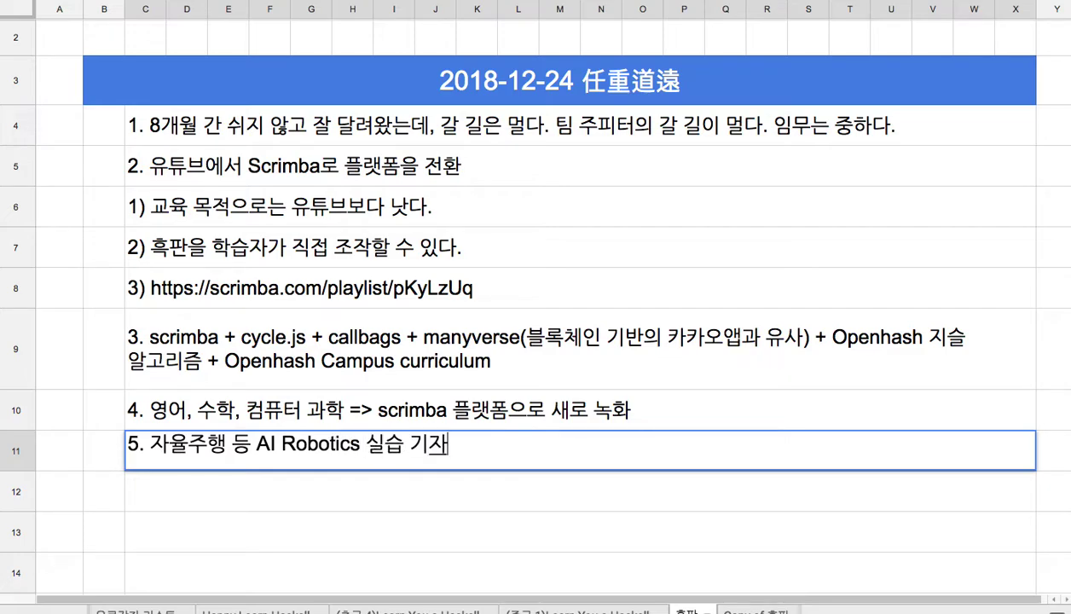
pyautogui.press('BackSpace')
pyautogui.write('자재')
pyautogui.press('Return')
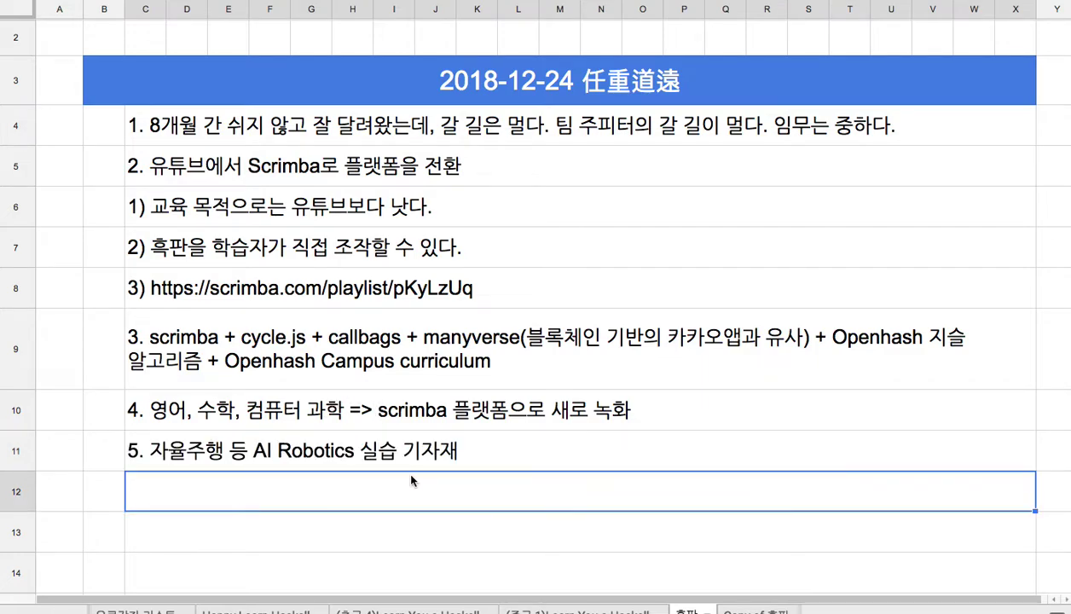
# Step: Highlight notes 4 and 5 in rows 10 and 11, and the technology list in row 9, for review
pyautogui.scroll(-2, 386, 451)
pyautogui.moveTo(308, 242); pyautogui.dragTo(317, 269)
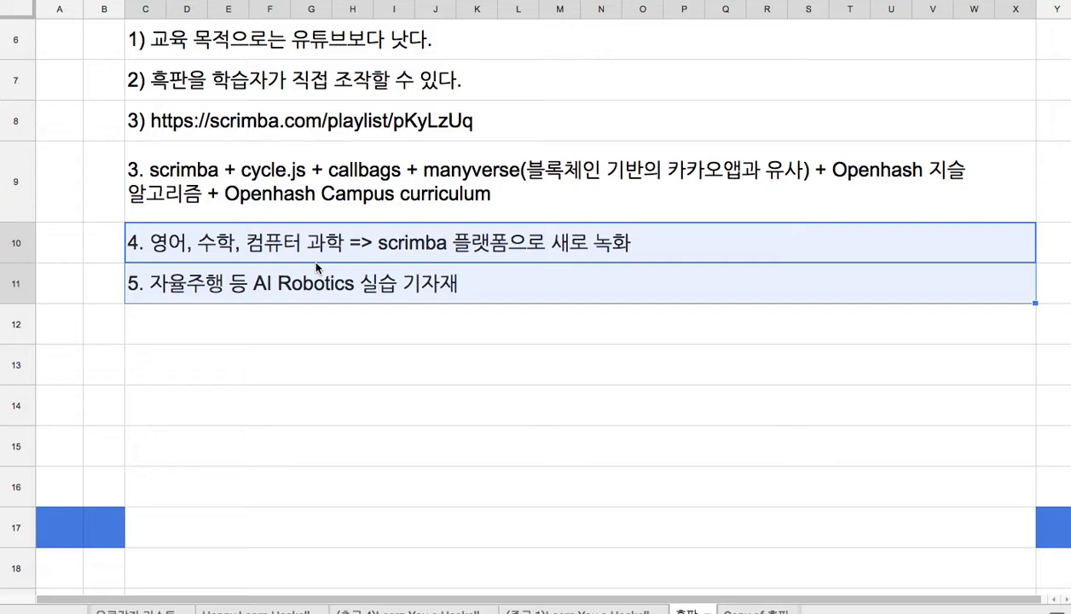
pyautogui.click(316, 189)
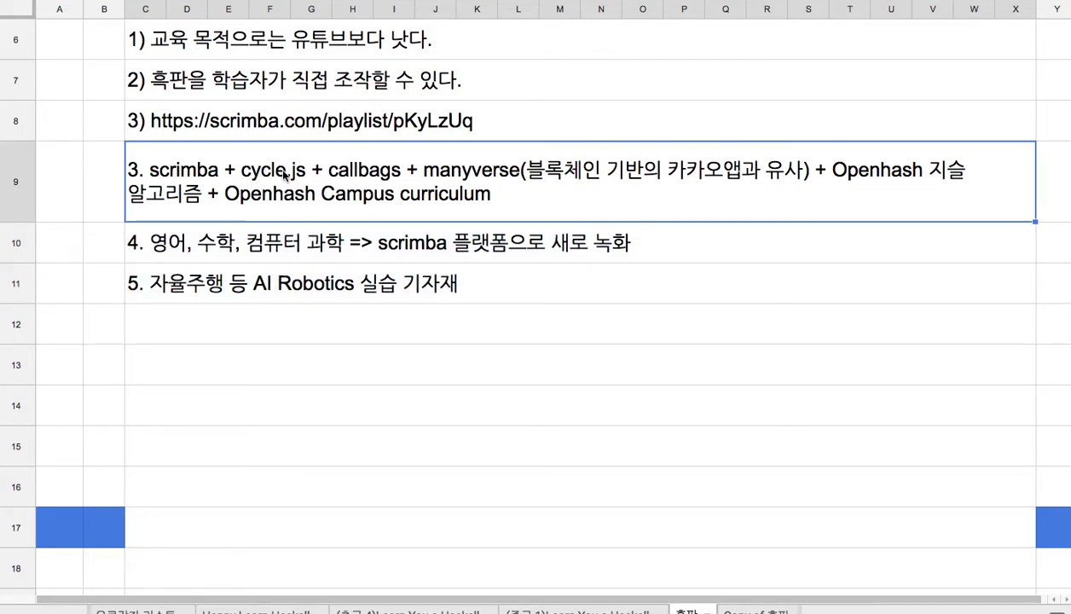
# Step: Enter "6. 학습자마다 고유한 ID를 가진다." as the note in row 12
pyautogui.click(322, 335)
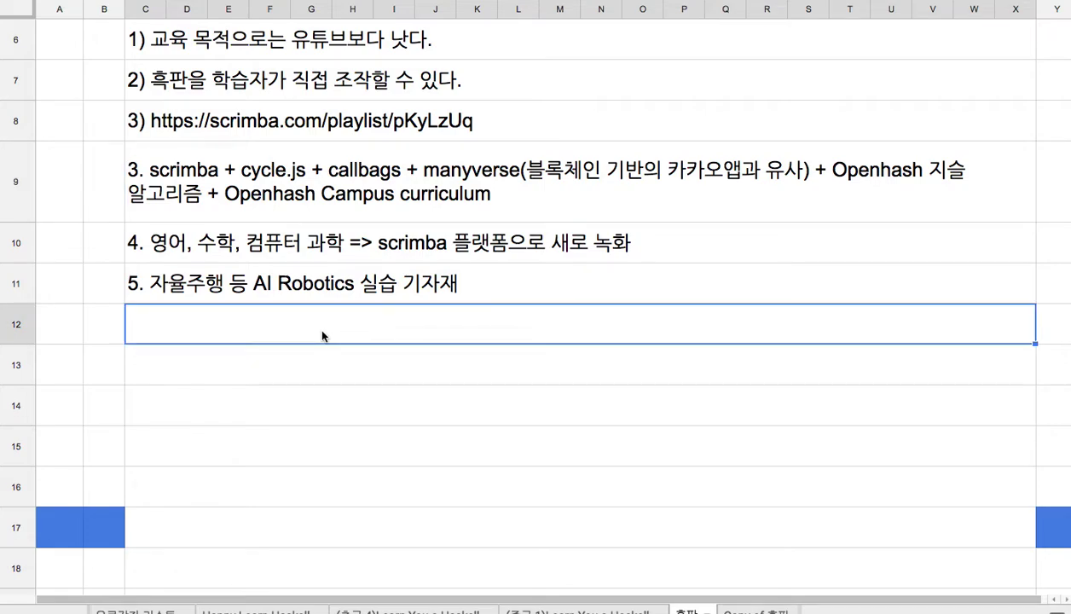
pyautogui.write('6. ')
pyautogui.write('학습자')
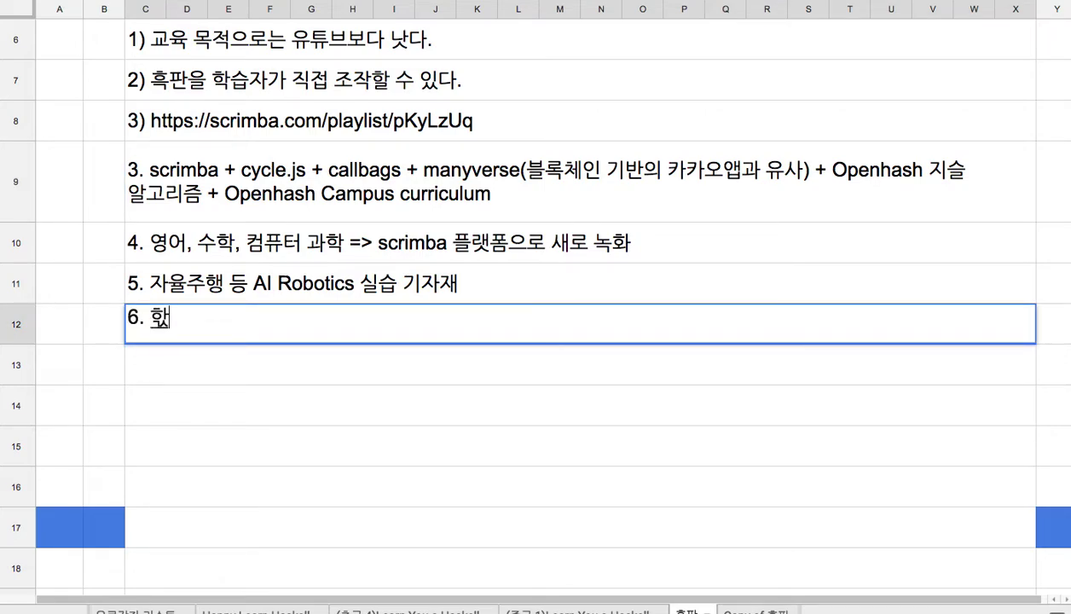
pyautogui.press('BackSpace')
pyautogui.write('마다 고용')
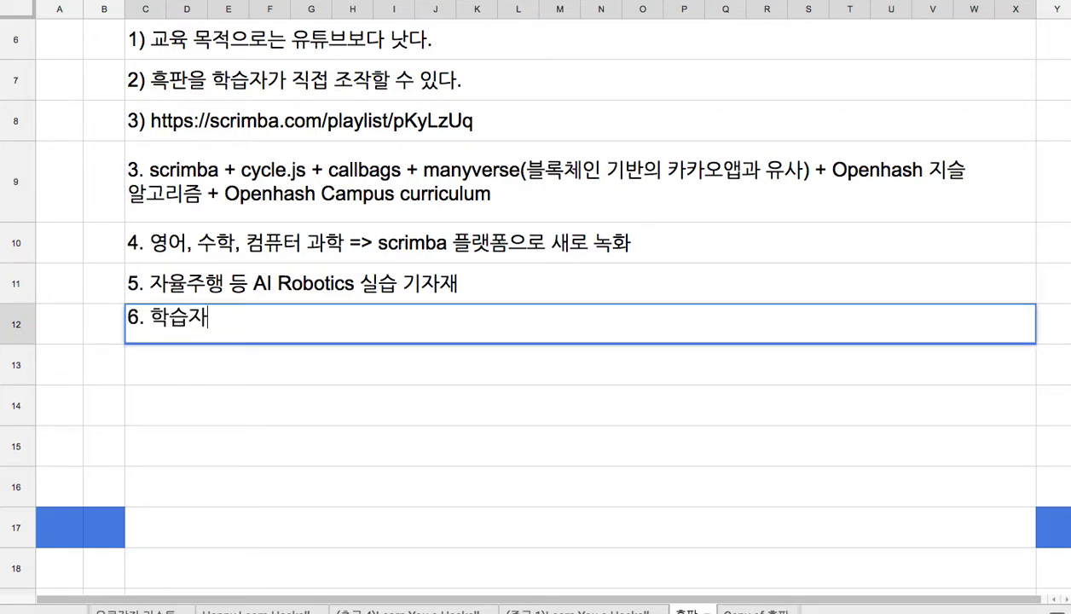
pyautogui.write('한 ID르 ㄲ')
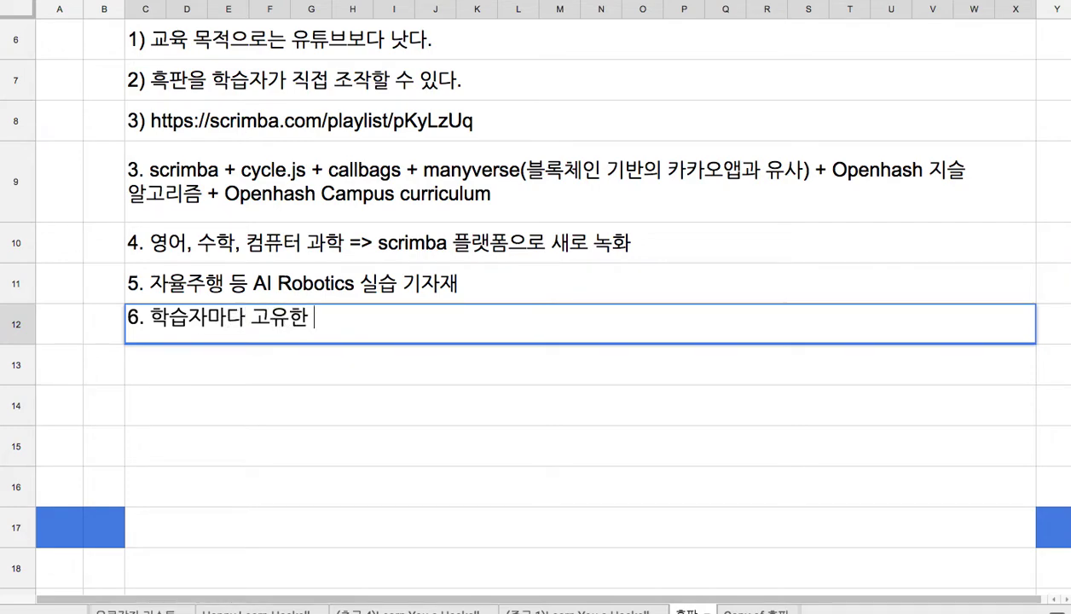
pyautogui.press('BackSpace')
pyautogui.press('BackSpace')
pyautogui.write('를 갖')
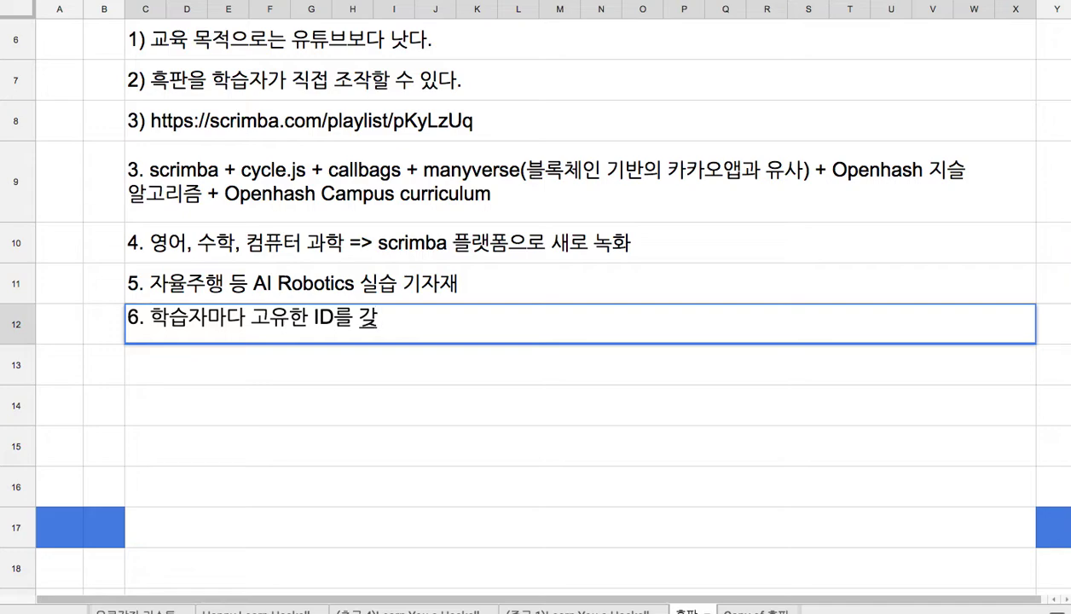
pyautogui.press('BackSpace')
pyautogui.write('가진다.')
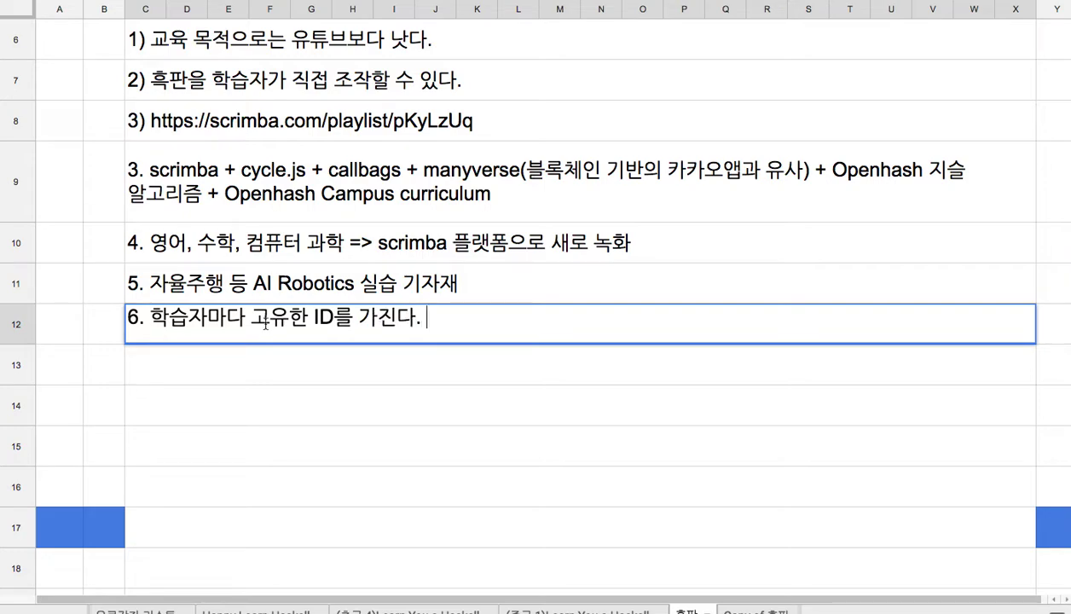
pyautogui.doubleClick(265, 322)
pyautogui.click(176, 202)
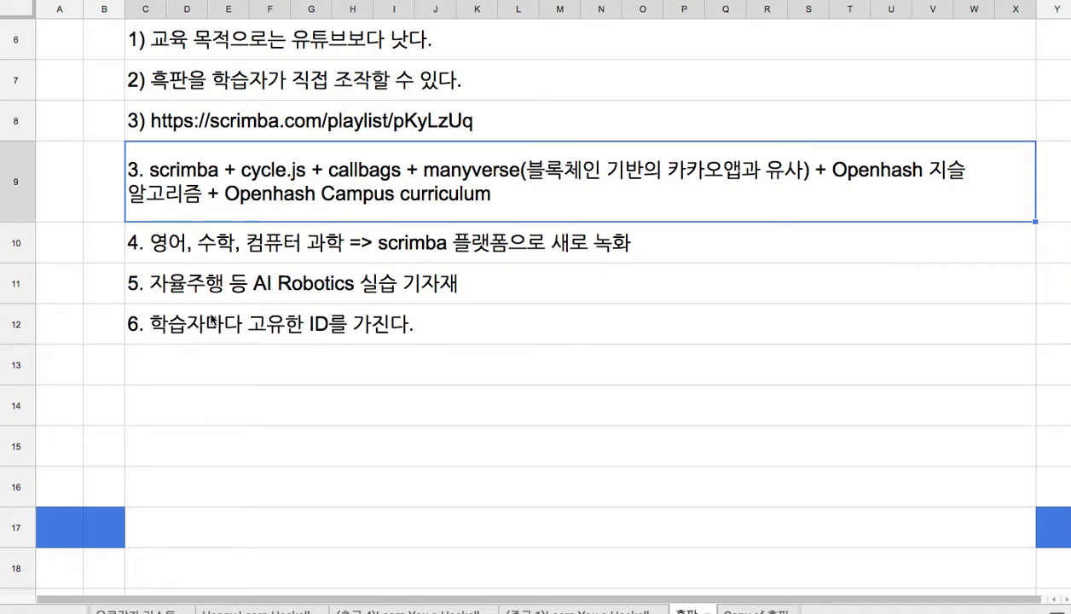
# Step: Replace the text of note 6 in row 12 so that it reads "6. Openhash Campus"
pyautogui.click(179, 335)
pyautogui.press('Return')
pyautogui.keyDown('shift'); pyautogui.click(156, 335); pyautogui.keyUp('shift')
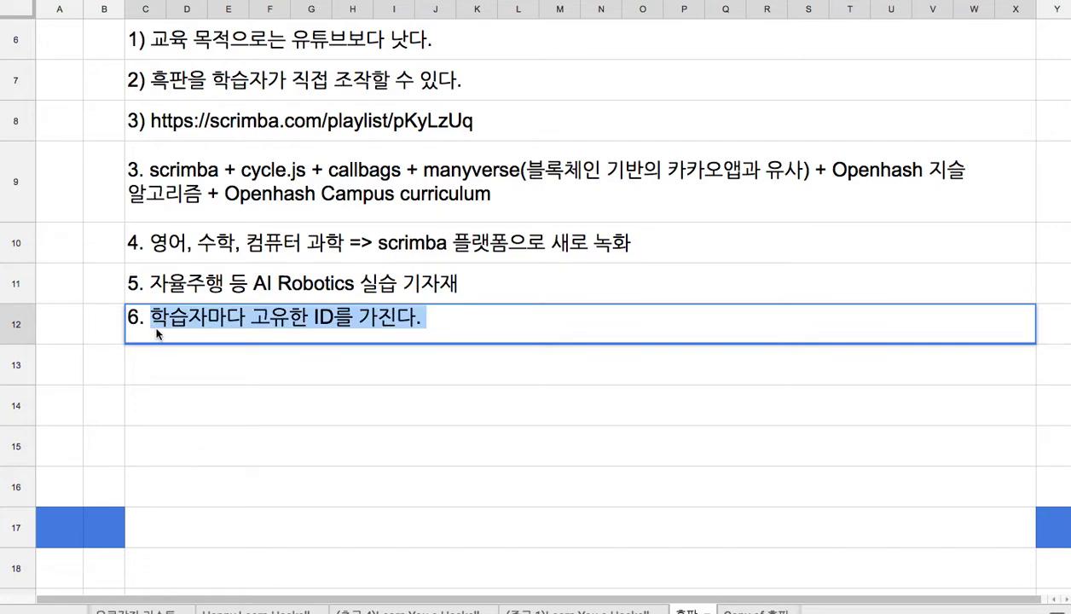
pyautogui.press('BackSpace')
pyautogui.write('O')
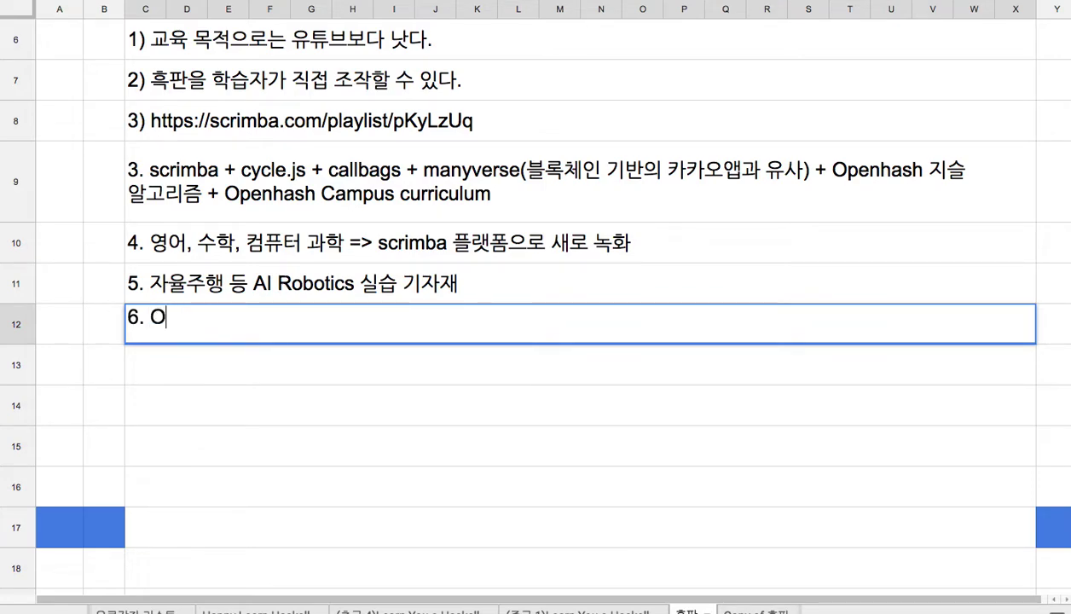
pyautogui.write('penhash Campus')
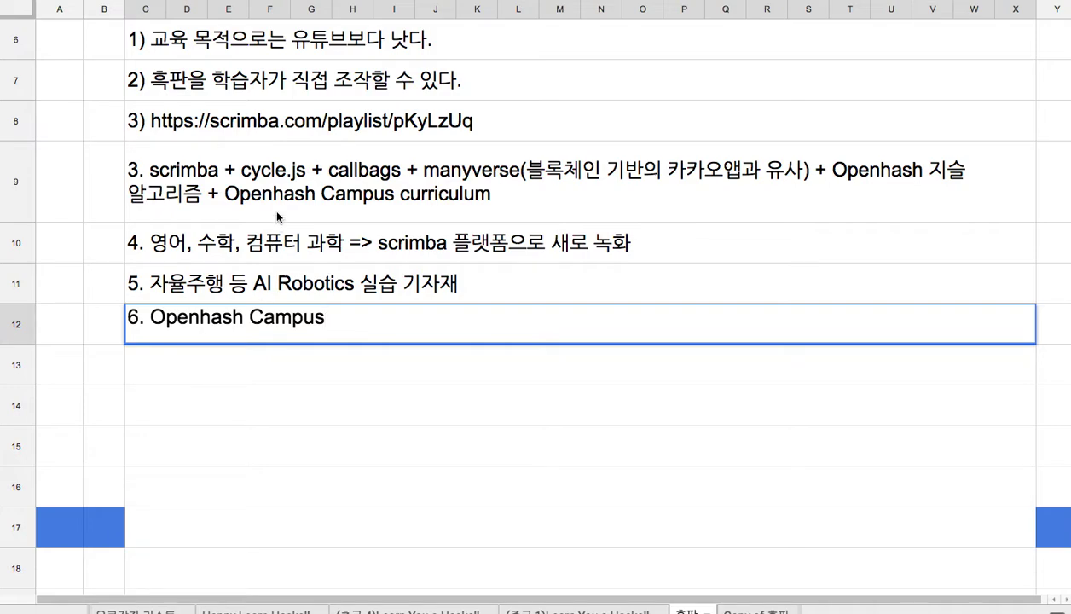
pyautogui.moveTo(271, 207); pyautogui.dragTo(284, 282)
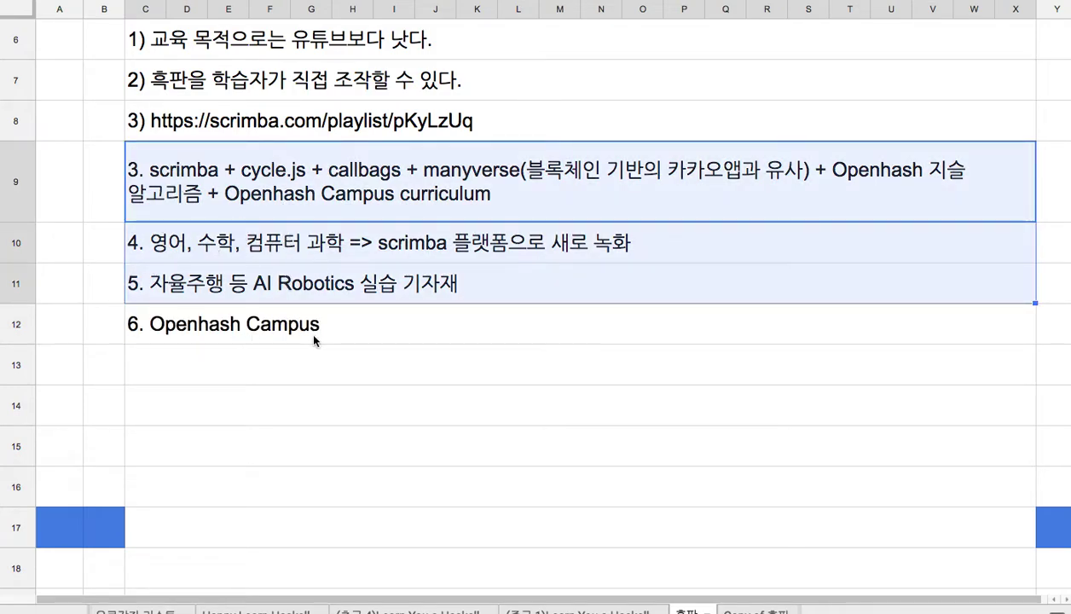
# Step: Begin a sub-note in row 13 under note 6 with "1) 학습자마다 고유한 ID"
pyautogui.click(262, 365)
pyautogui.write('1')
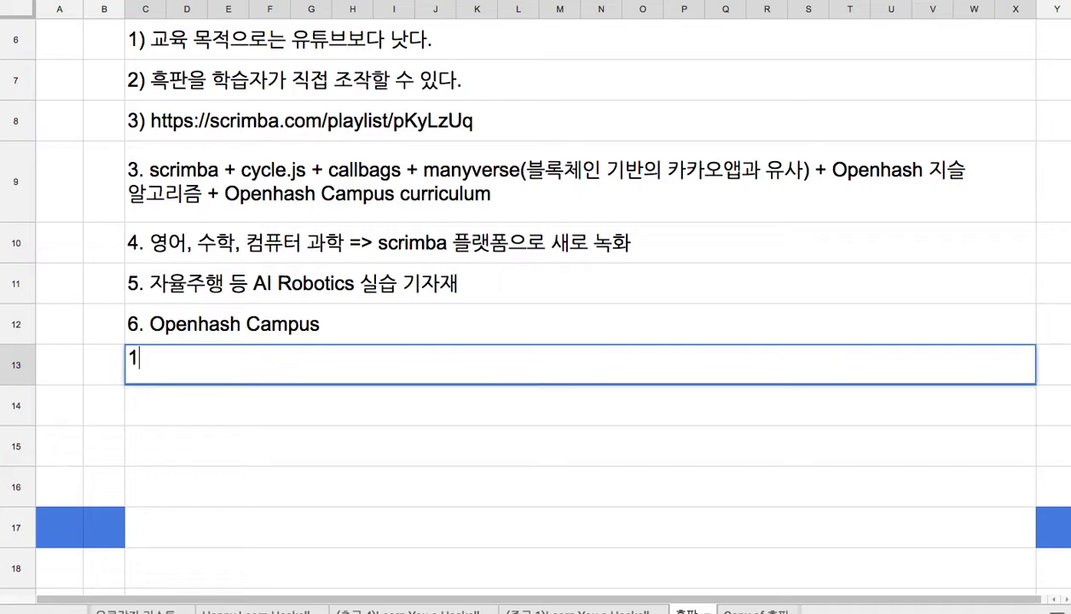
pyautogui.write(') gkr')
pyautogui.press('BackSpace')
pyautogui.press('BackSpace')
pyautogui.press('BackSpace')
pyautogui.write('학습자')
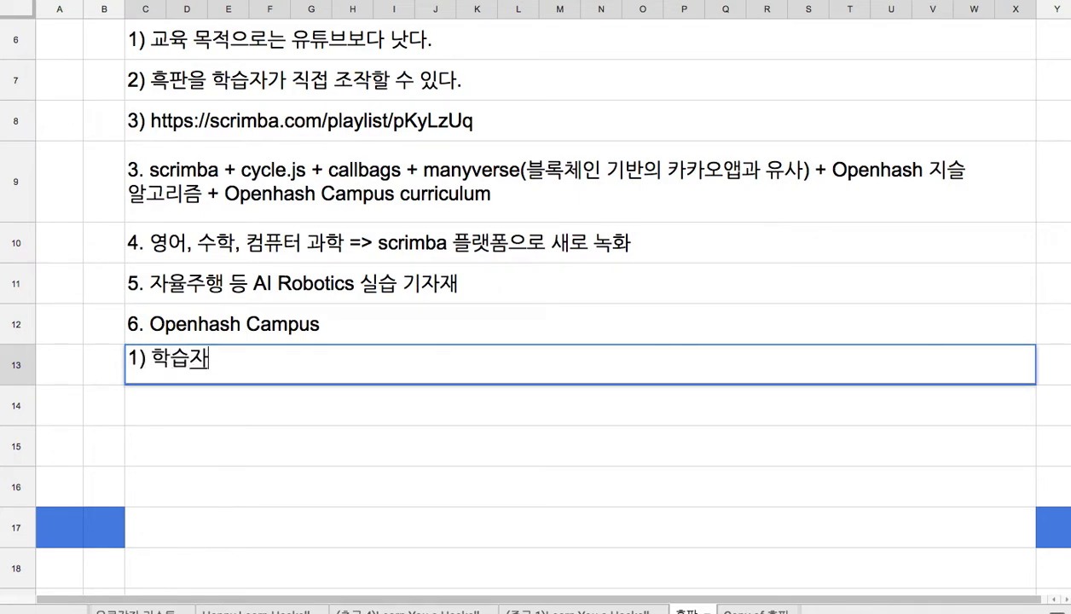
pyautogui.write('마다 고유한 ')
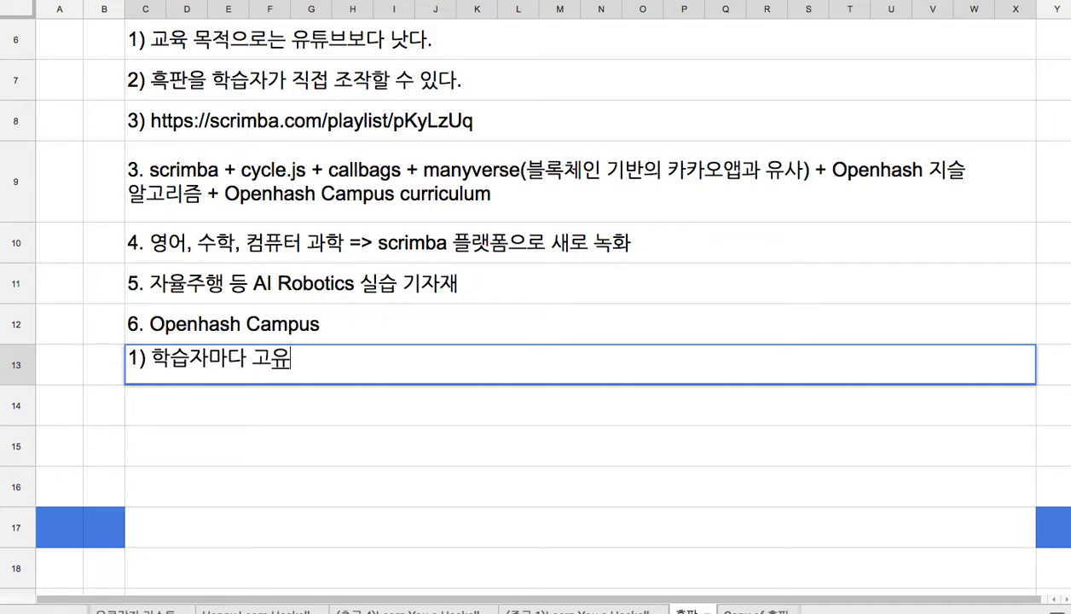
pyautogui.write('ID ')
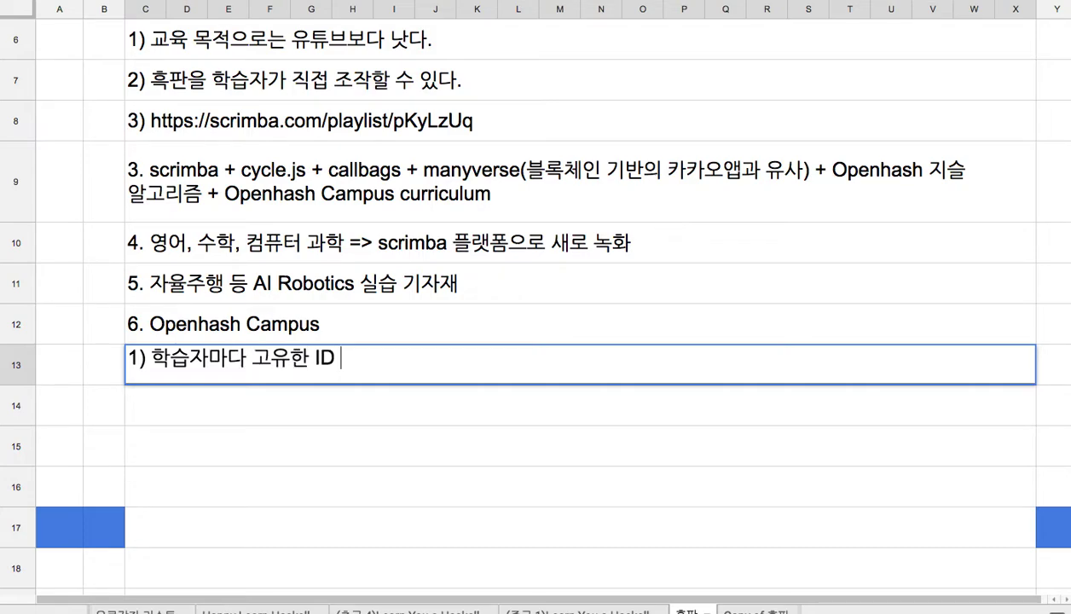
# Step: Complete the row 13 sub-note with "=> 누가 언제 어디서 어떤 과목을 얼마나 공부하고, 어떤 질문을 했으며, 어떤 답변을 제공했는 지 등을 기록"
pyautogui.write('=> 누가 언제 어디서 어떤 고')
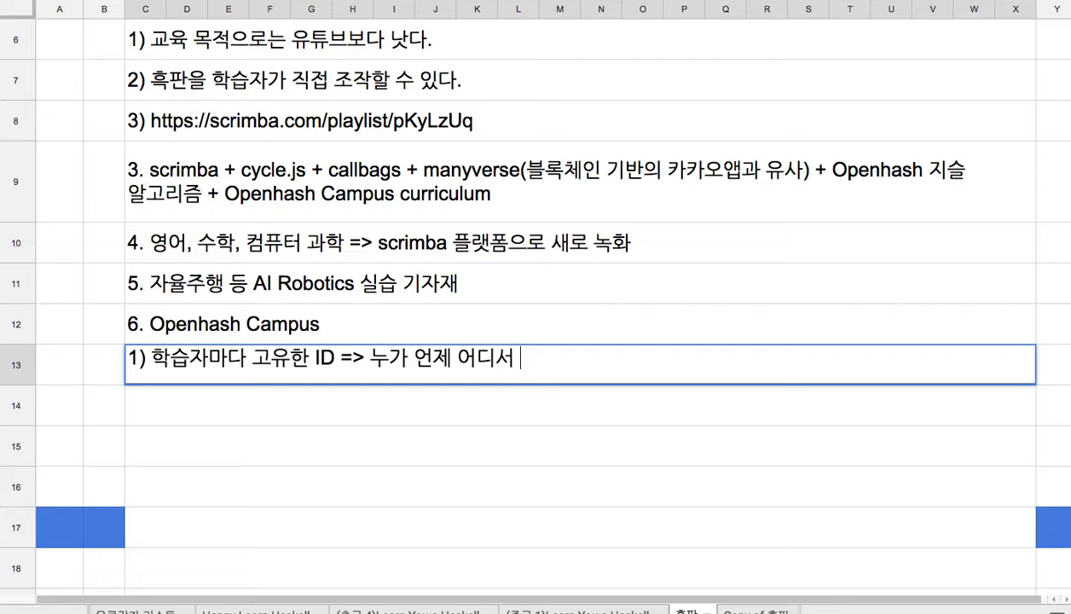
pyautogui.write('과목을 얼마나 공')
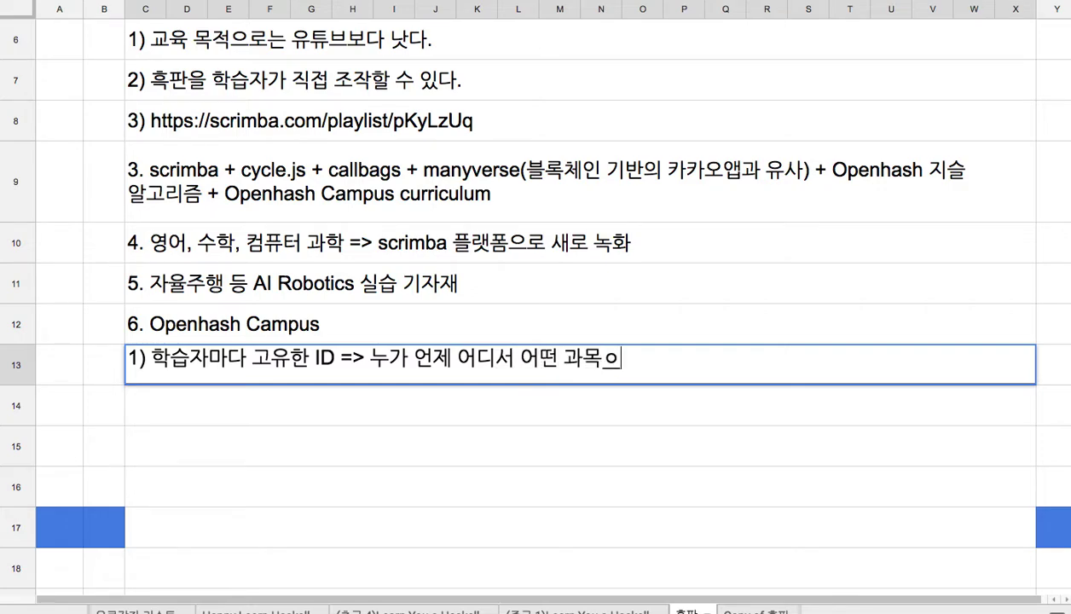
pyautogui.write('부')
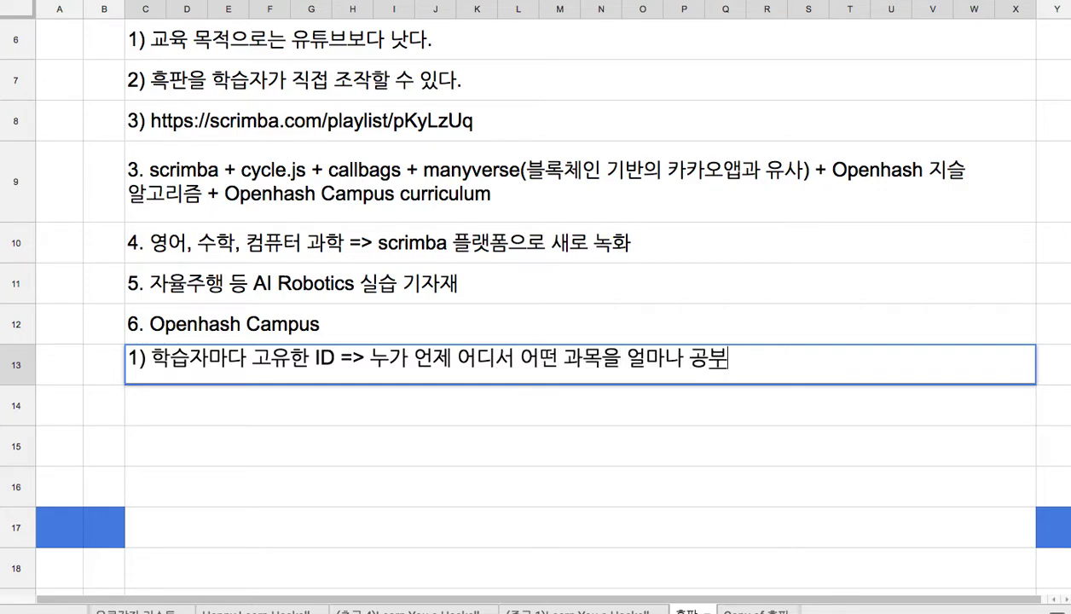
pyautogui.write('하고, 어떤 질문을 하')
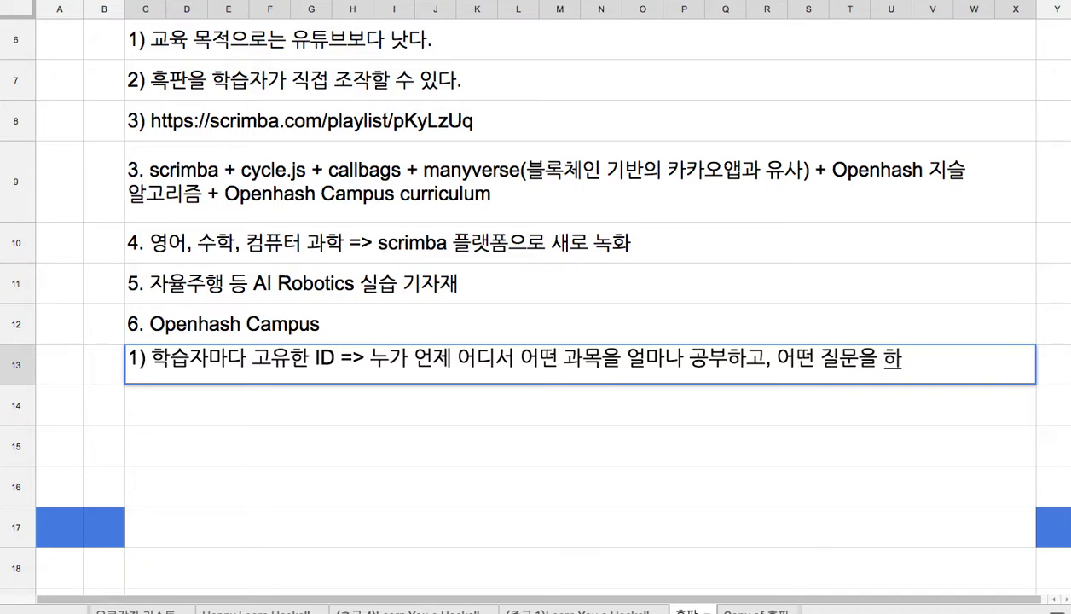
pyautogui.press('BackSpace')
pyautogui.write('했으며')
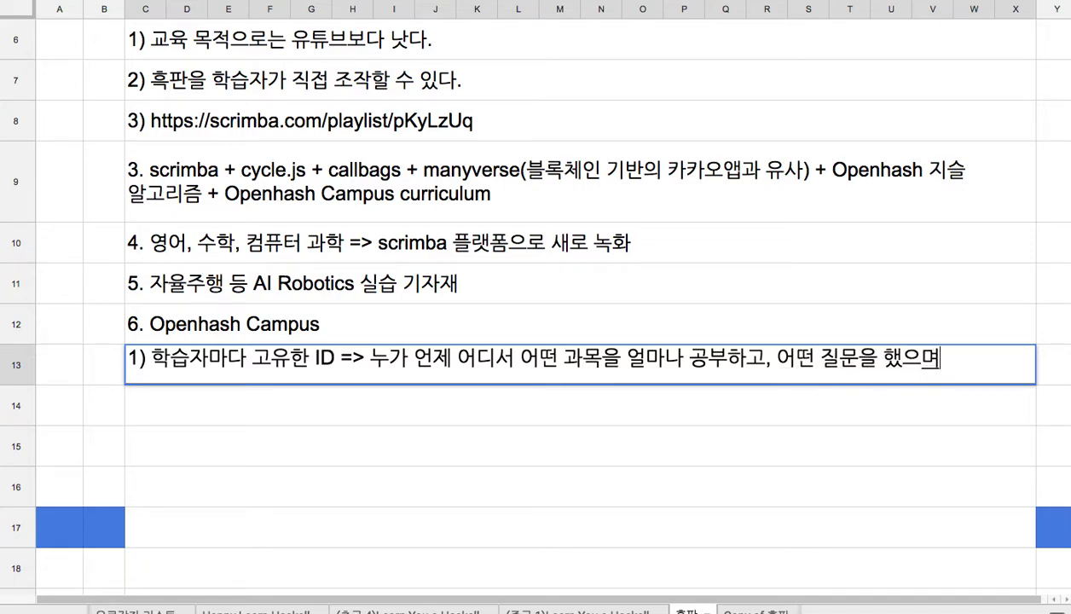
pyautogui.write(', 어떤 답변을 젝')
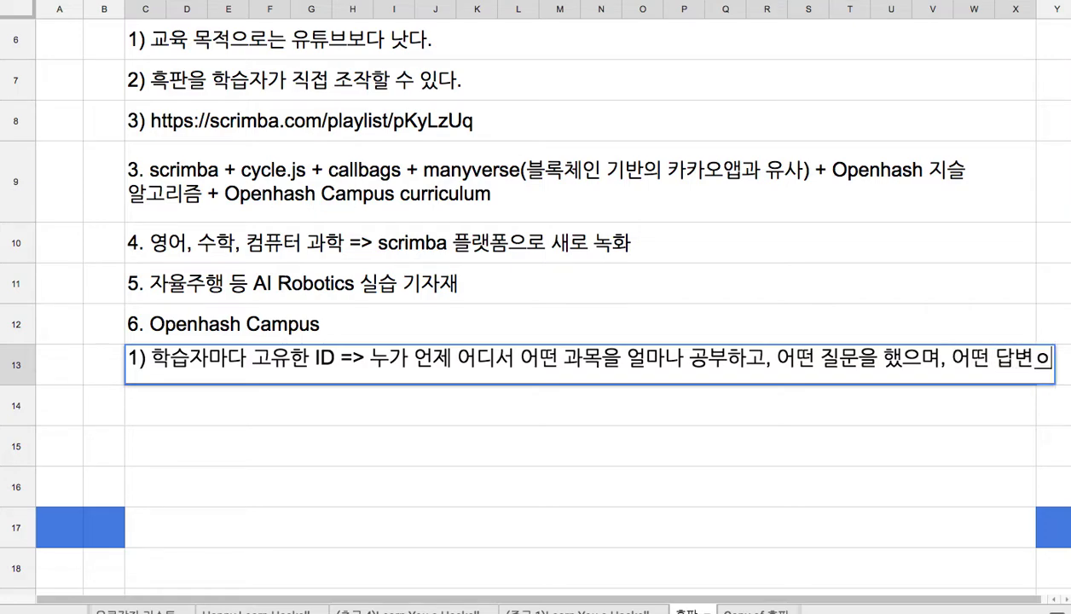
pyautogui.write('공해했는 지 등의')
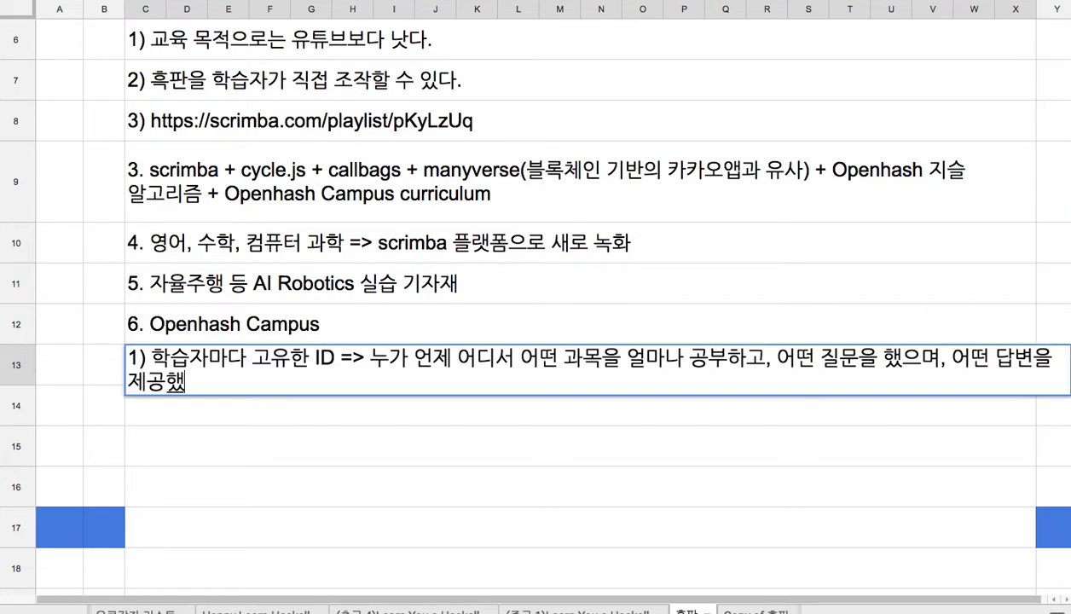
pyautogui.write('록')
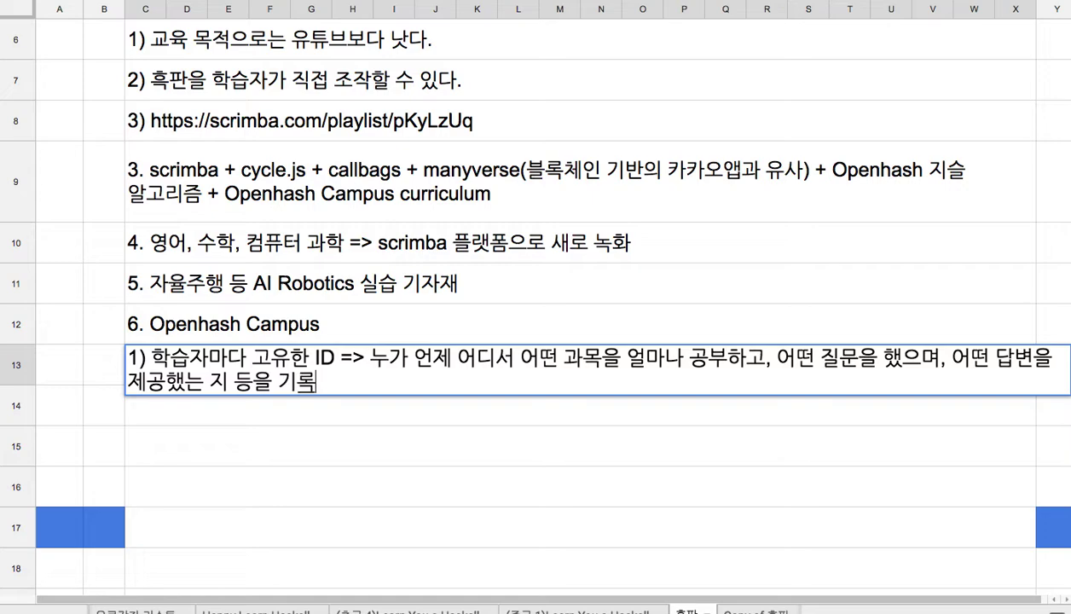
pyautogui.press('Return')
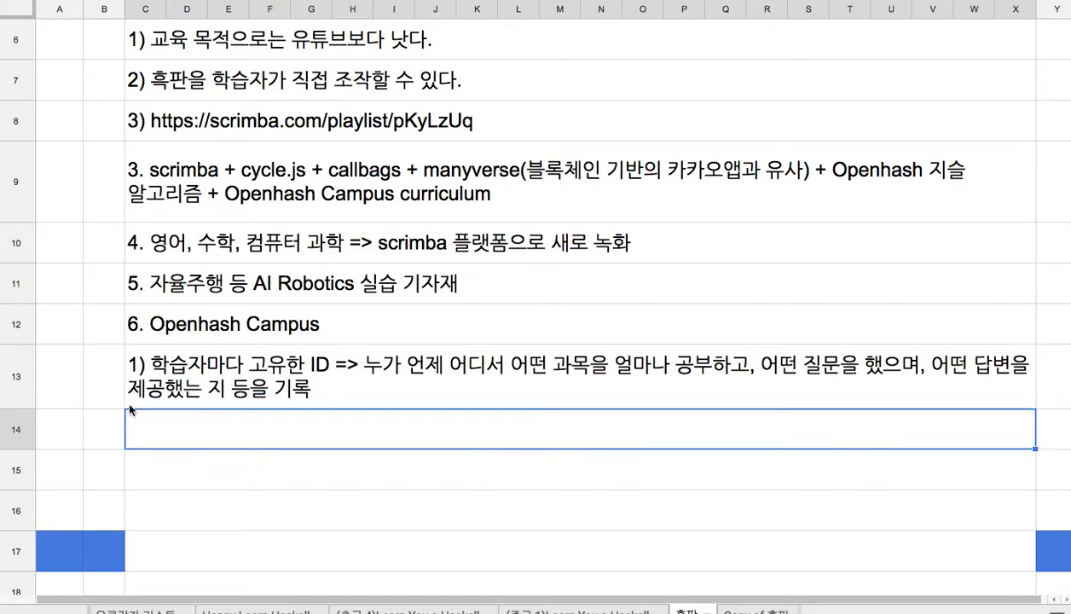
# Step: Enter "2) 학습자 개개인의 적성과 능력을 분석 및 평가하는 모듈을 코딩" as the sub-note in row 14
pyautogui.write('2) ')
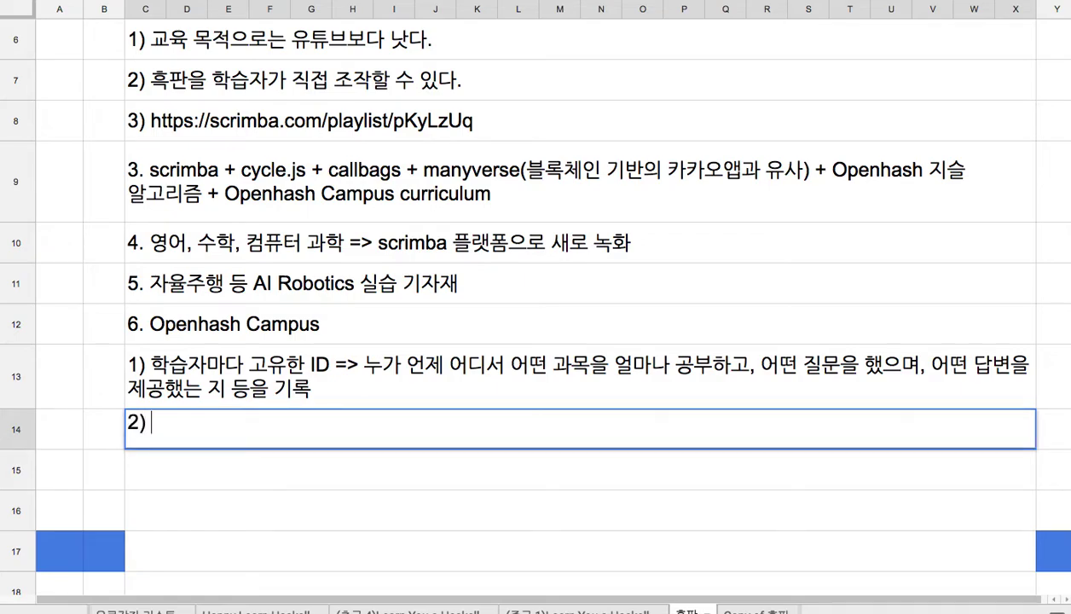
pyautogui.write('학습자 ')
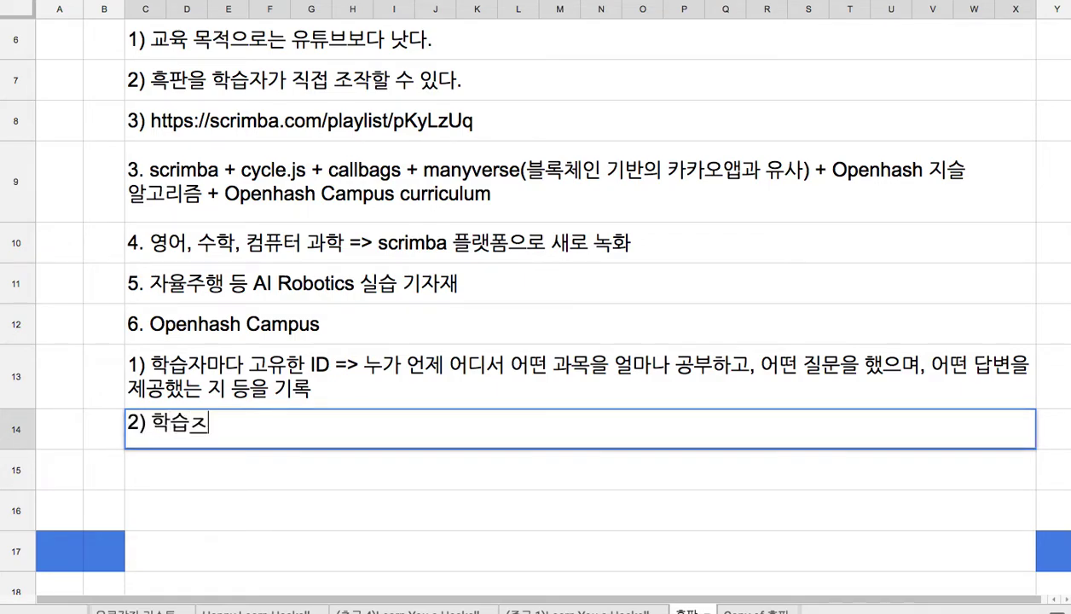
pyautogui.write('개개인의')
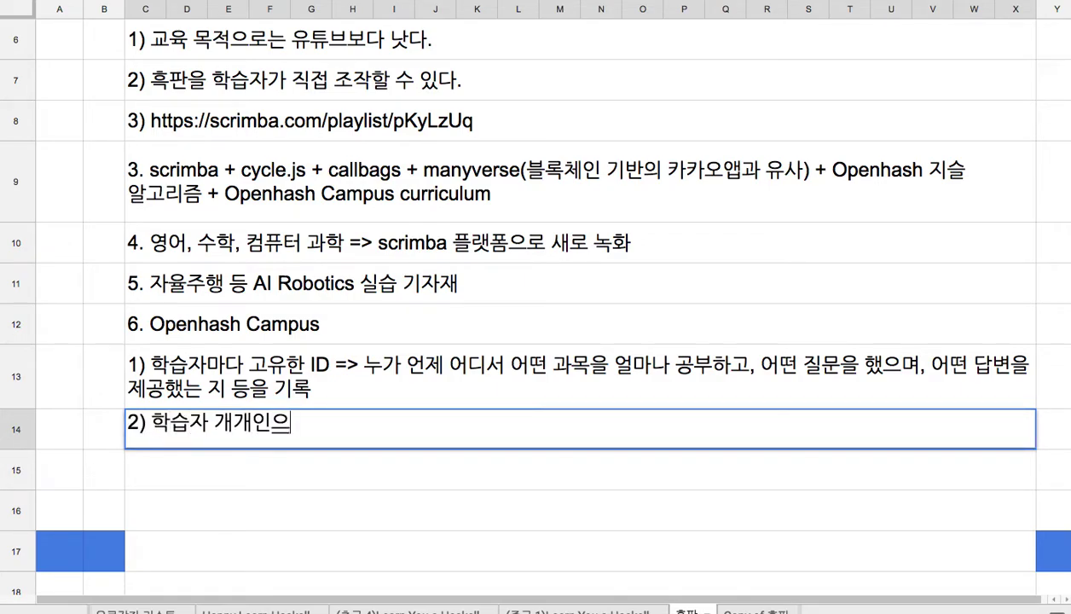
pyautogui.write(' 적서성과 능력을 부')
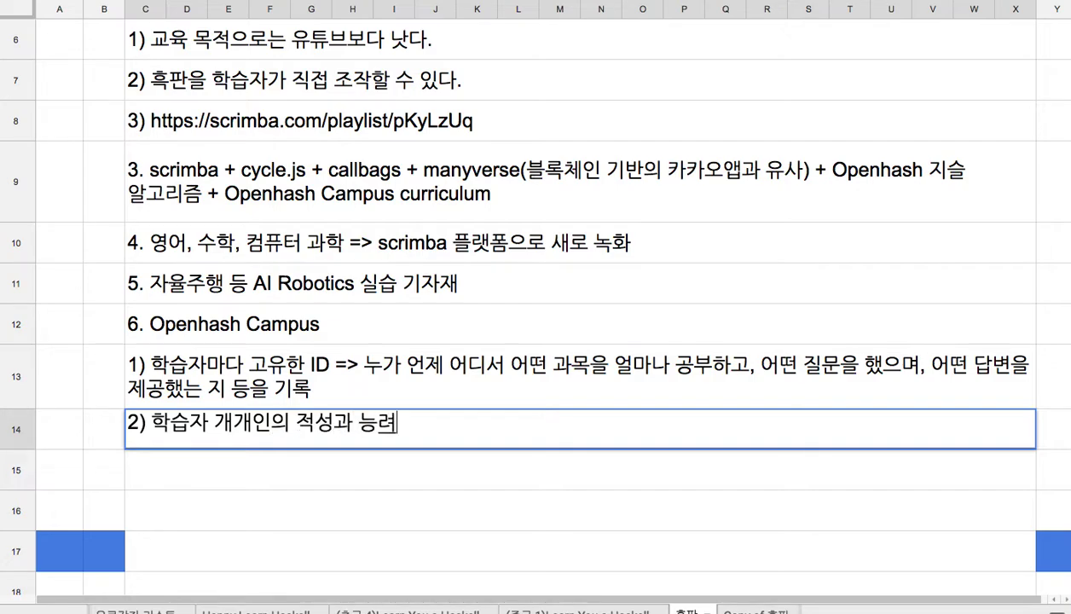
pyautogui.write('분석 및 ')
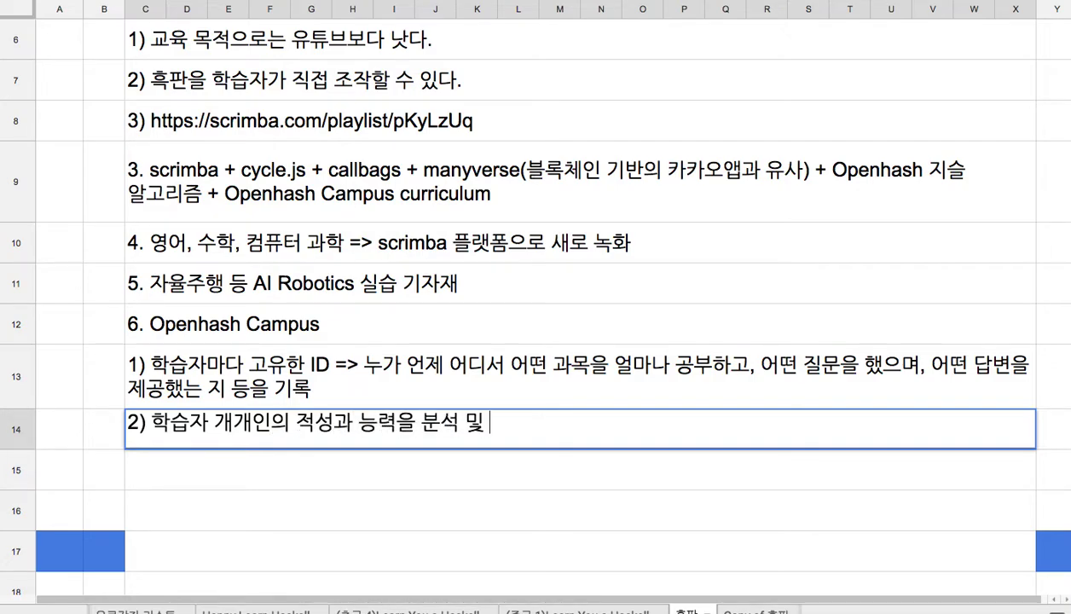
pyautogui.write('평가하는 ')
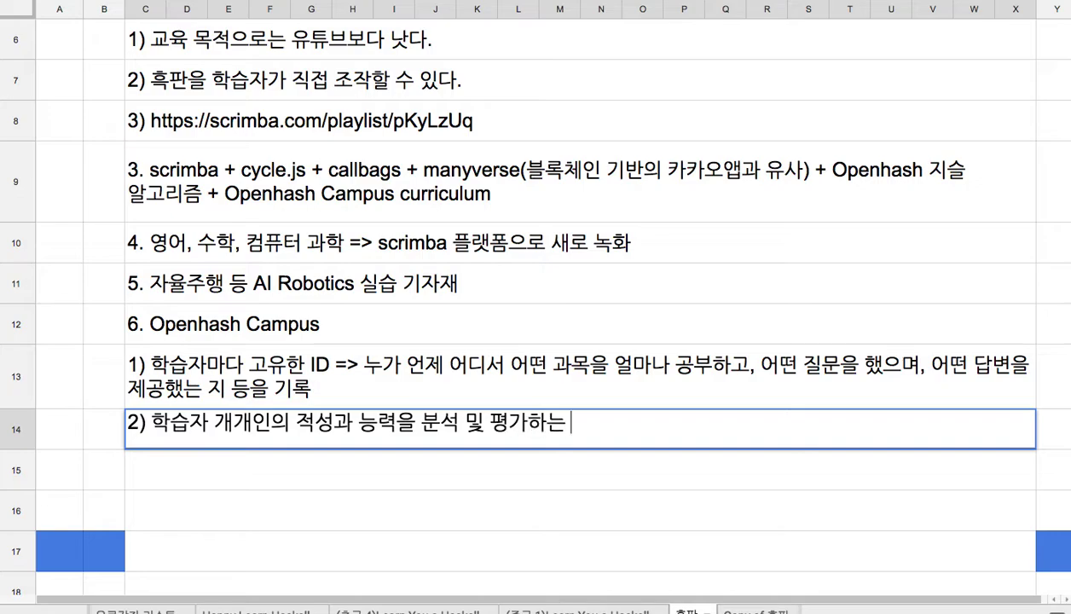
pyautogui.write('모듈을 코딩')
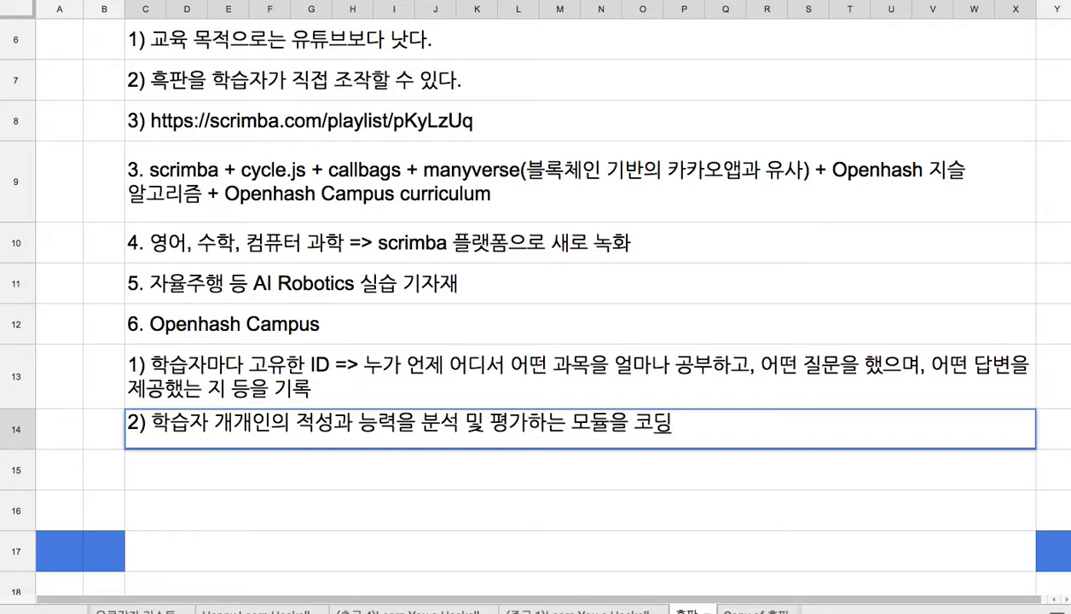
pyautogui.press('Return')
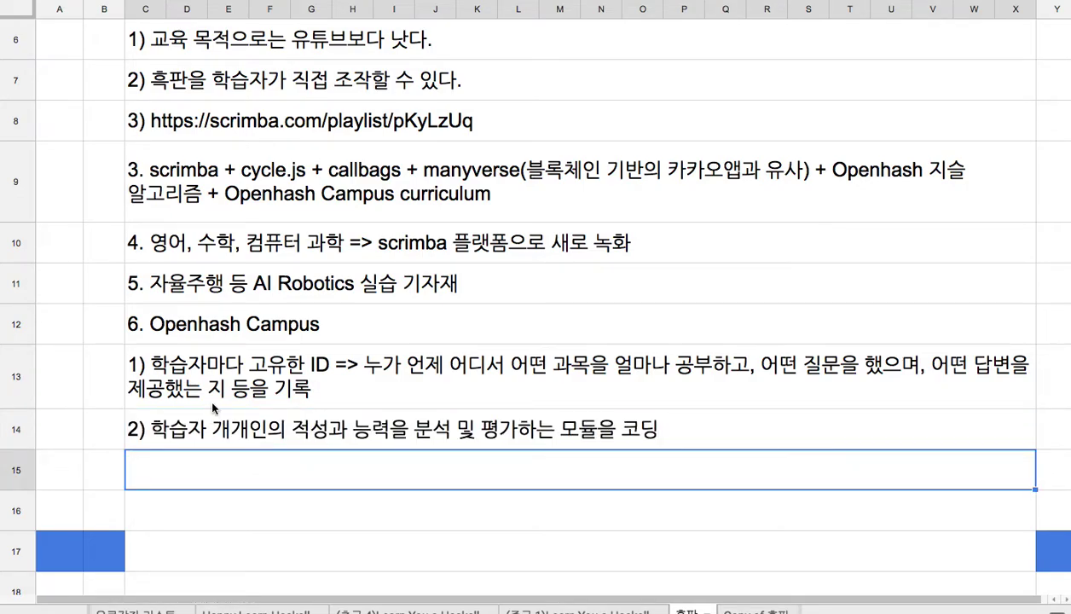
# Step: Begin the third sub-note of note 6 in row 15 with "3) 학습"
pyautogui.scroll(-2, 213, 407)
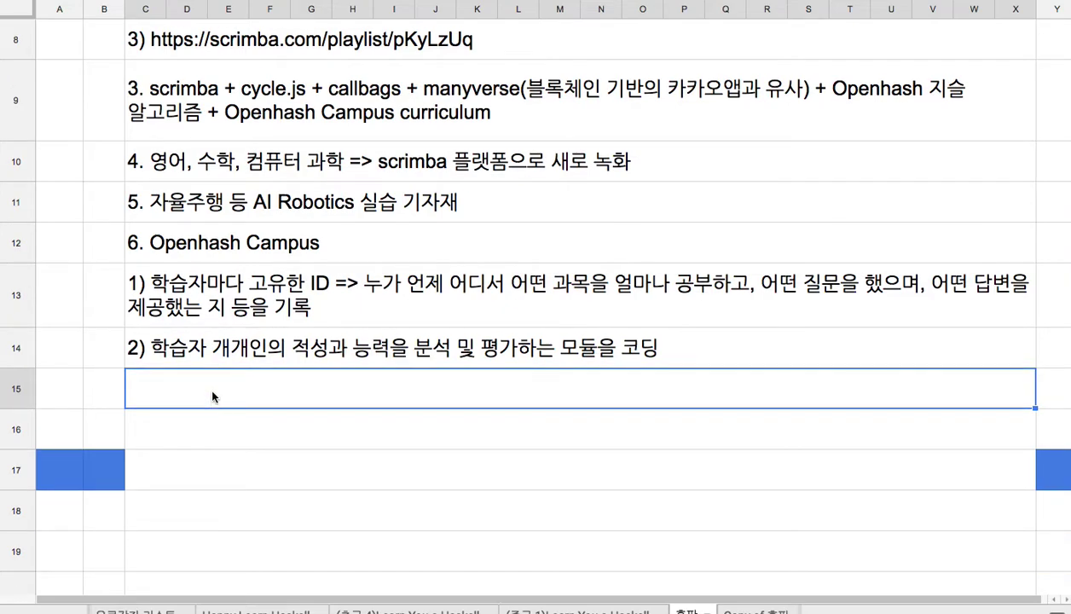
pyautogui.press('Return')
pyautogui.write('3) 학')
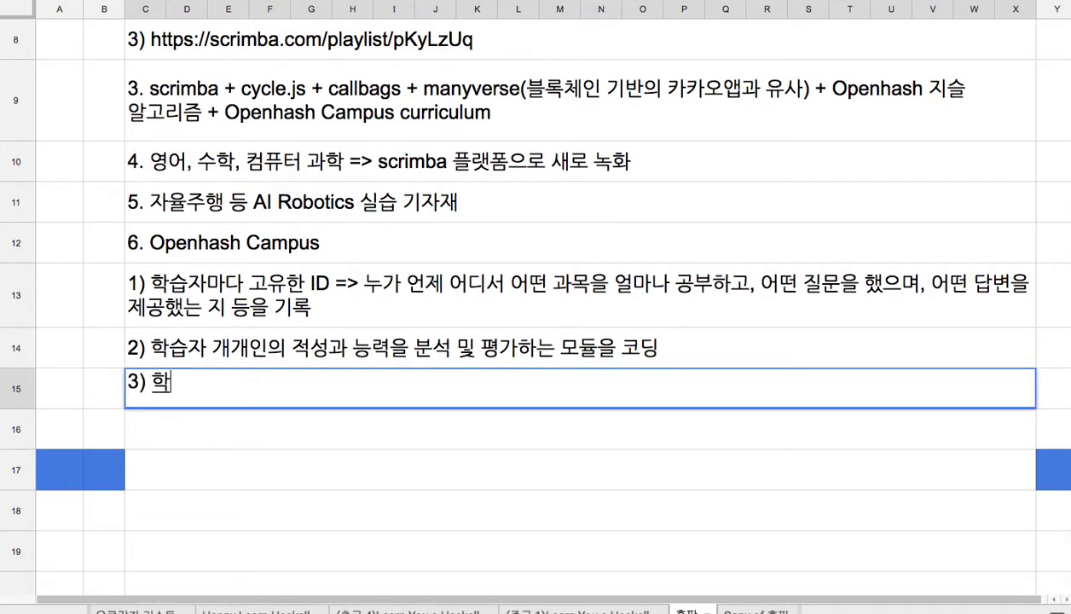
pyautogui.write('습')
# Step: Look through the course map on the curriculum sheet and return to the notes sheet
pyautogui.scroll(2, 200, 597)
pyautogui.click(137, 612)
pyautogui.scroll(10, 234, 433)
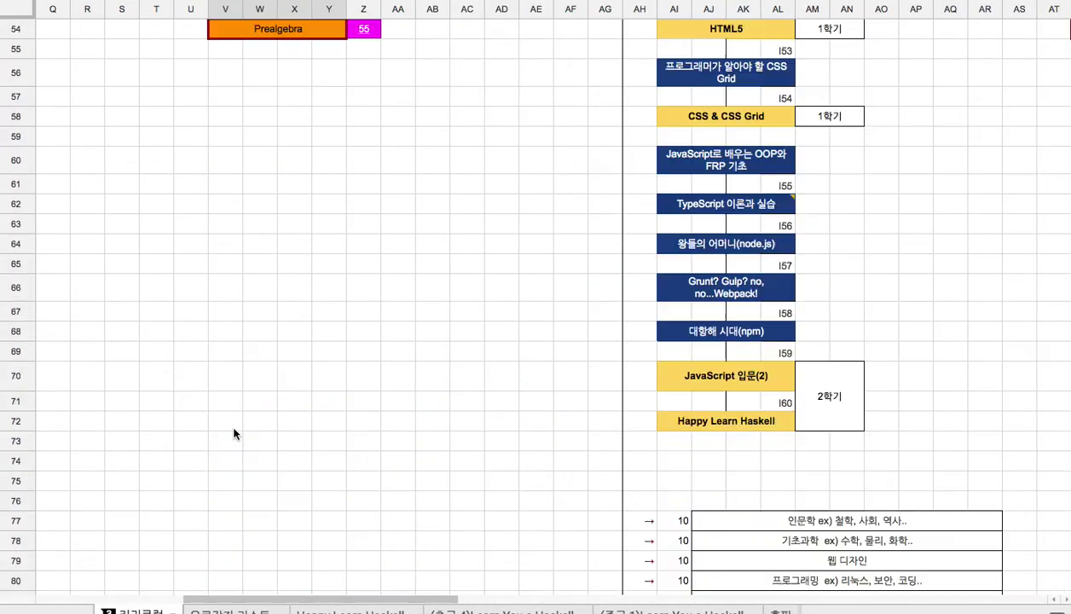
pyautogui.scroll(-10, 235, 434)
pyautogui.scroll(-5, 235, 433)
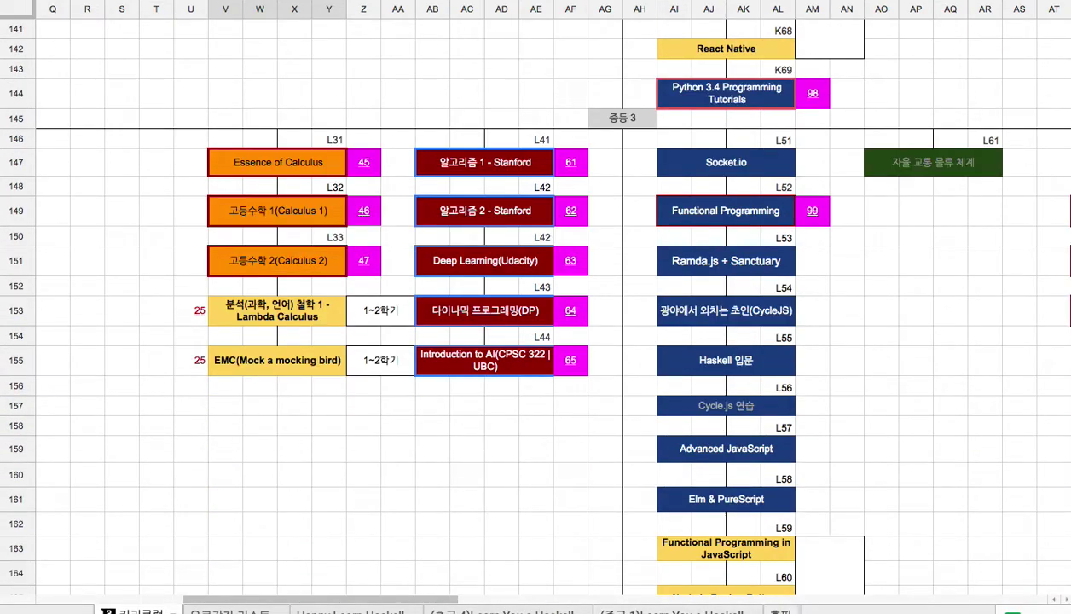
pyautogui.click(781, 612)
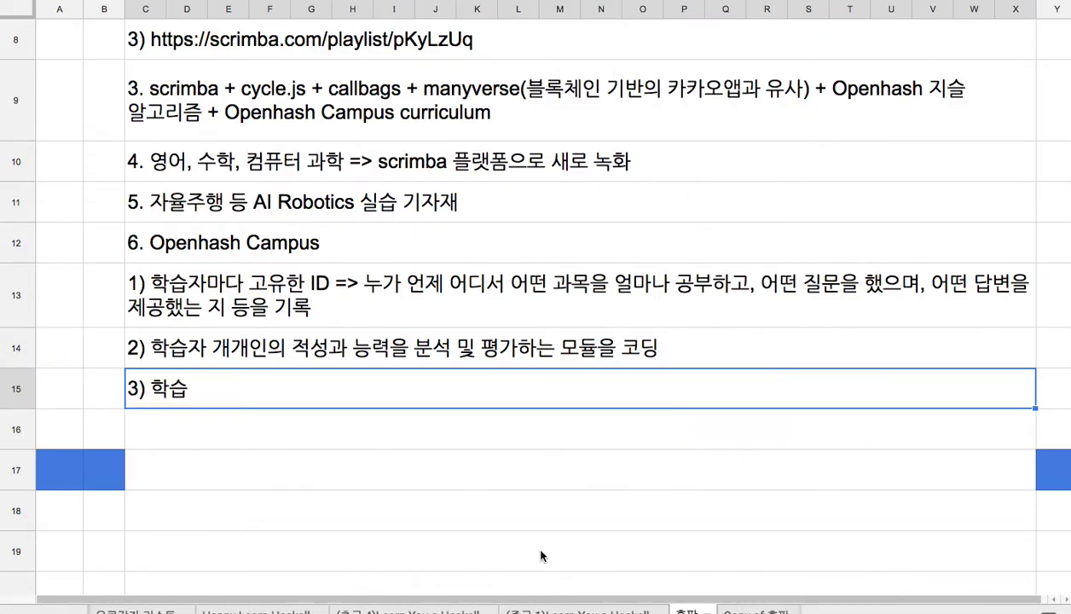
# Step: Extend the third sub-note in row 15 with "컨텐츠 + 로보틱스 실습 기자재"
pyautogui.doubleClick(349, 397)
pyautogui.write('컨텐')
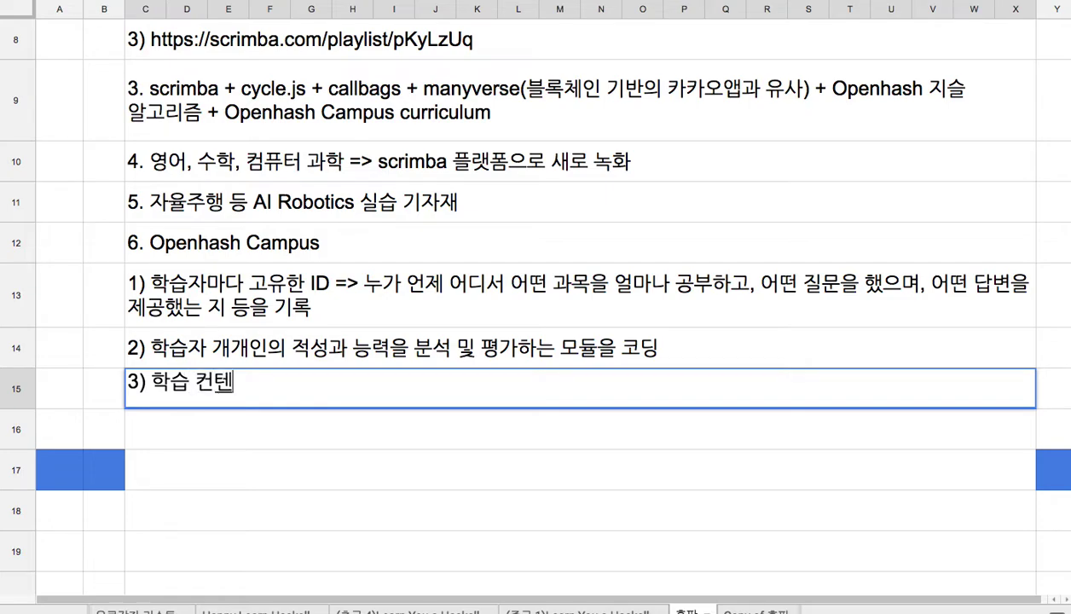
pyautogui.write('츠 + 로보빅트')
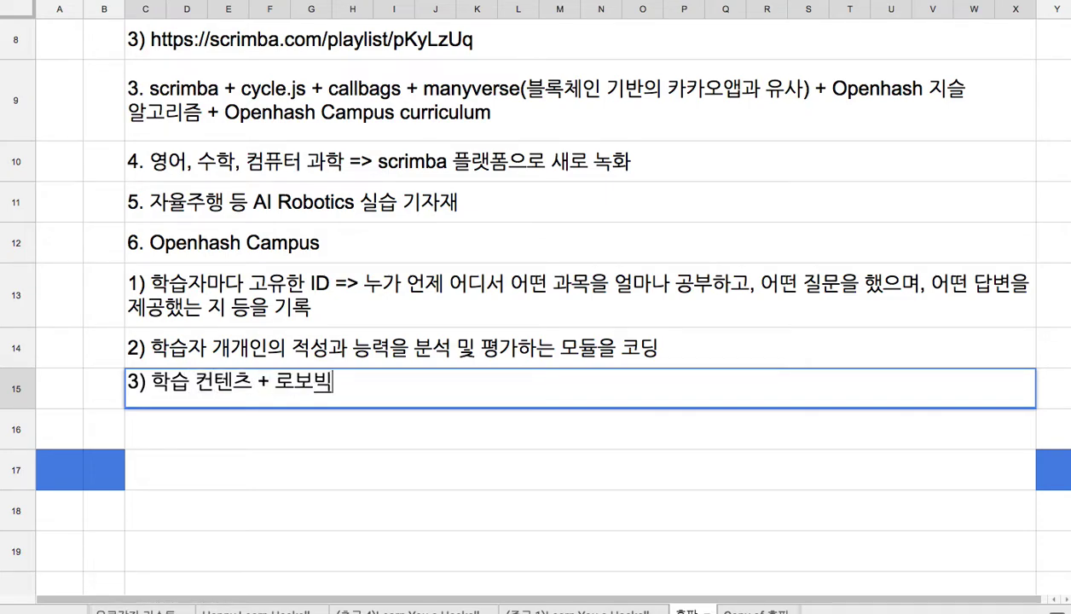
pyautogui.press('BackSpace')
pyautogui.press('BackSpace')
pyautogui.write('틱스 실습')
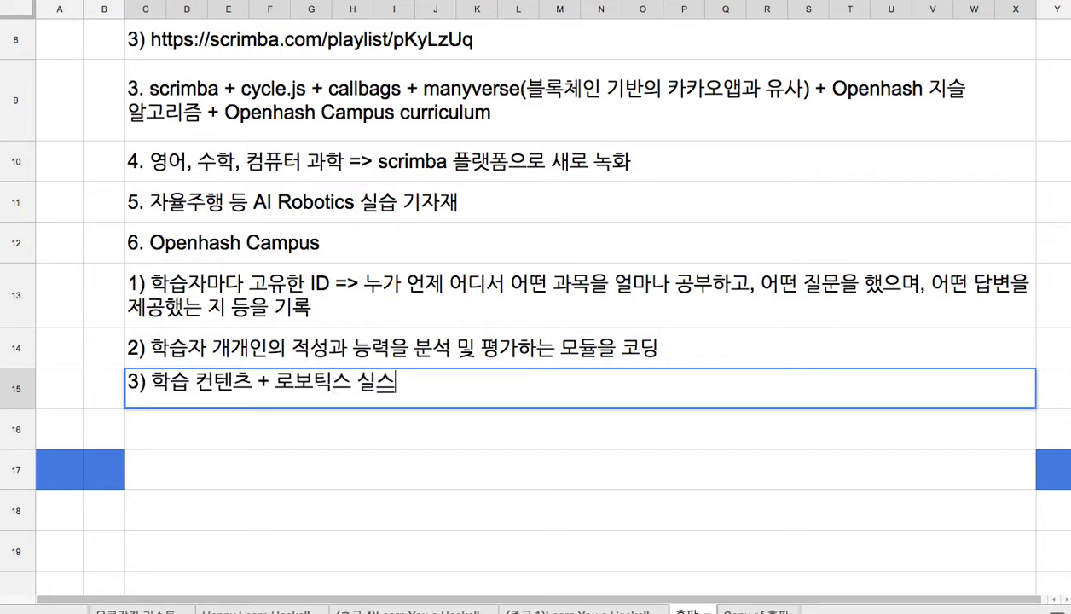
pyautogui.write(' 기자재')
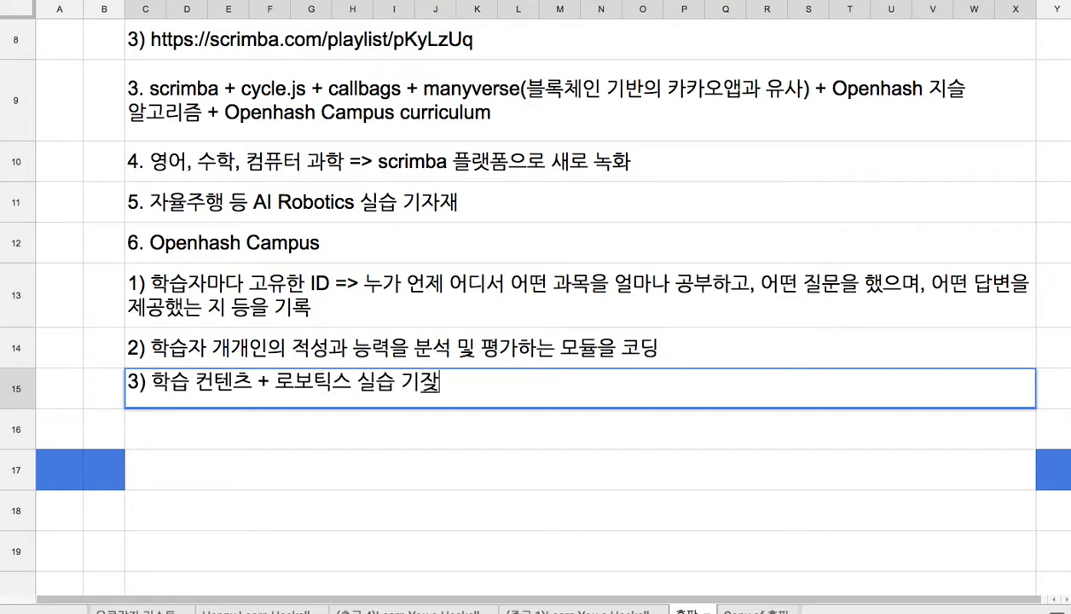
# Step: Complete the row 15 sub-note with "=> 월 1달러 수준으로 각급 교육청 및 교육부에 공급"
pyautogui.write(' =>')
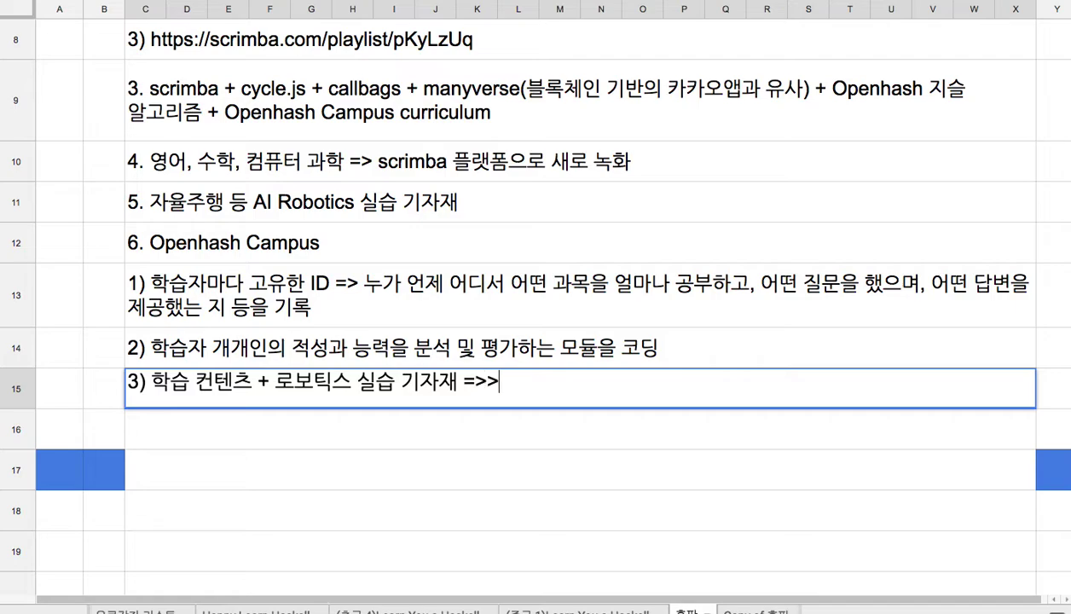
pyautogui.write(' 월 1달ㄹ')
pyautogui.write('ㅓ 수준으로 각')
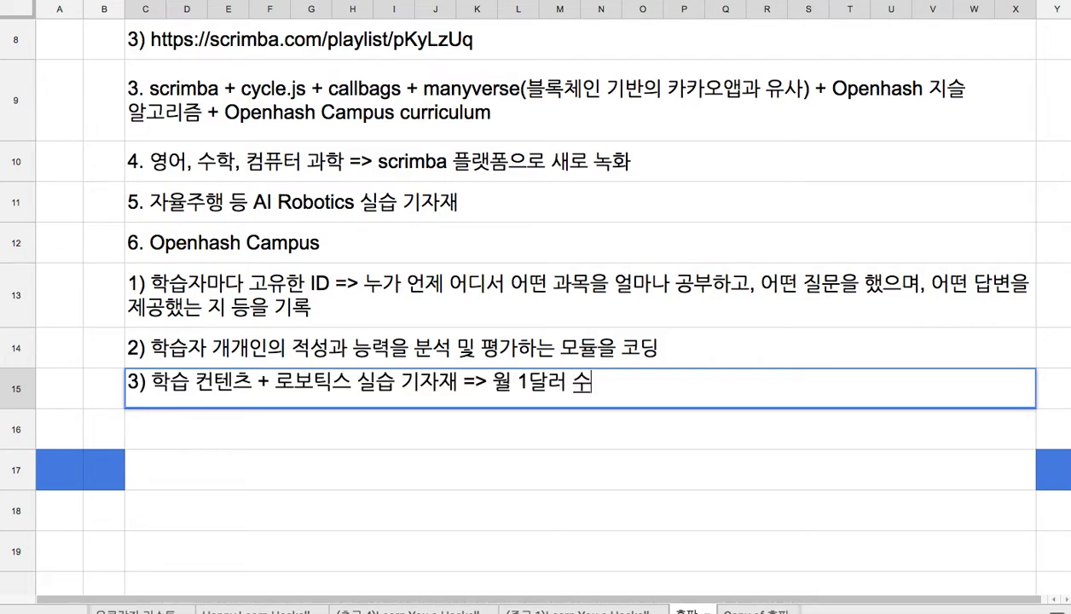
pyautogui.write('급 교육')
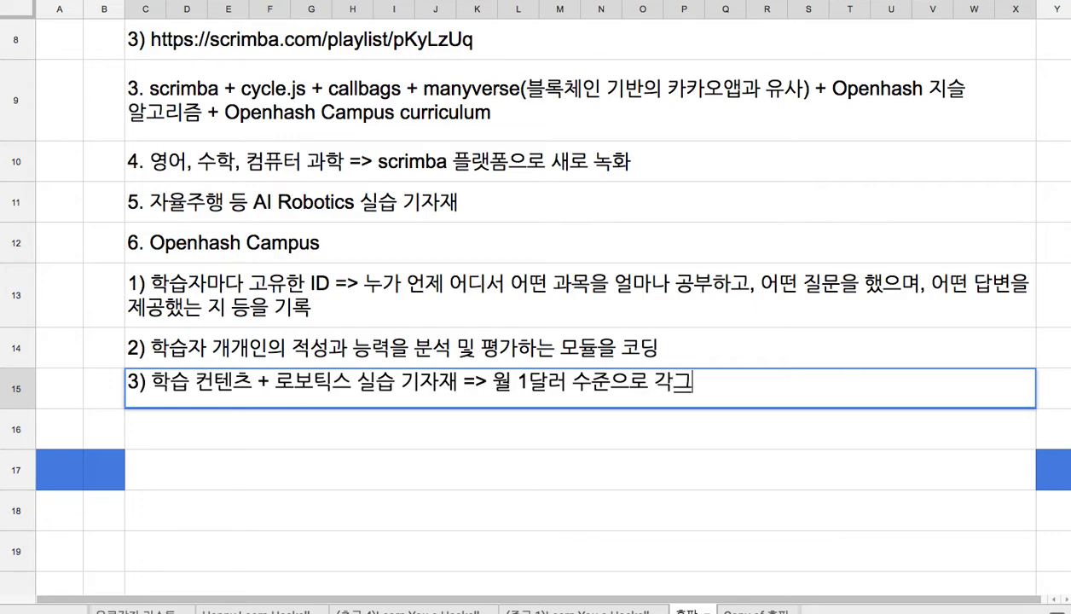
pyautogui.write('읍')
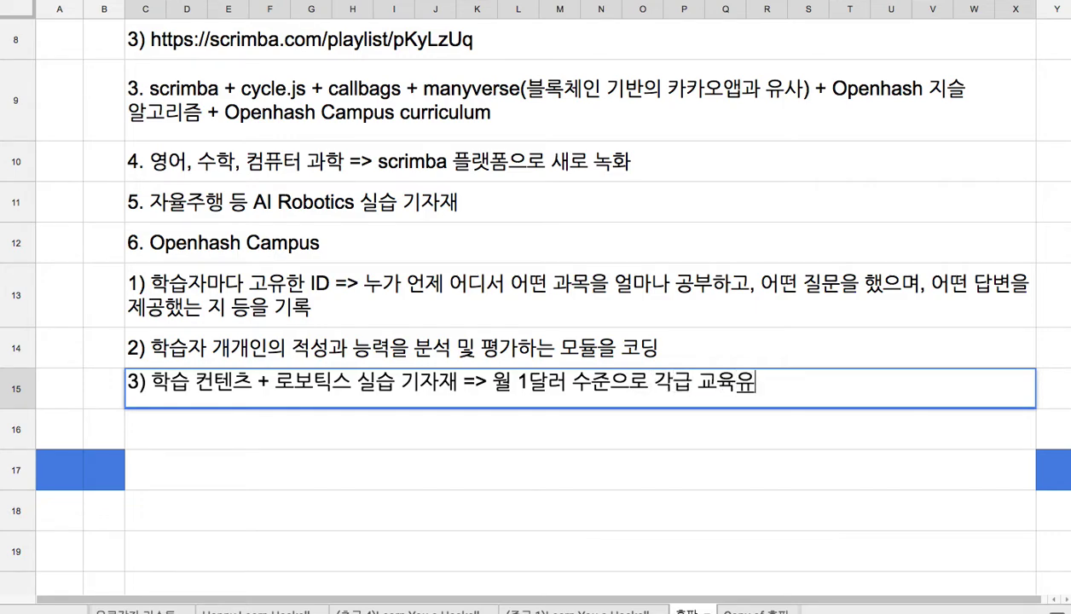
pyautogui.press('BackSpace')
pyautogui.write('청 및')
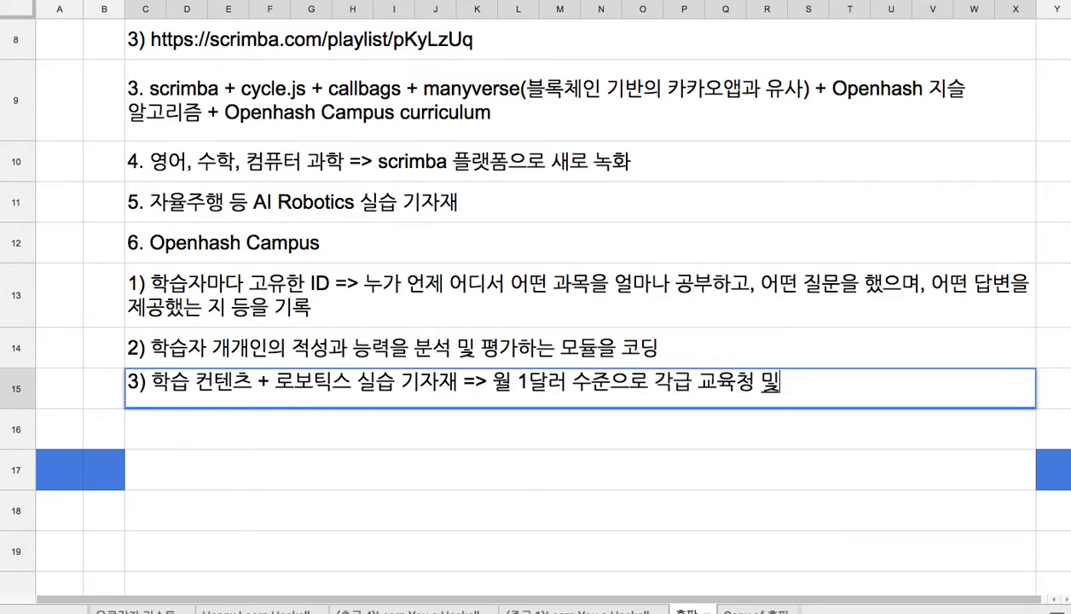
pyautogui.write(' 교육붕에 공급')
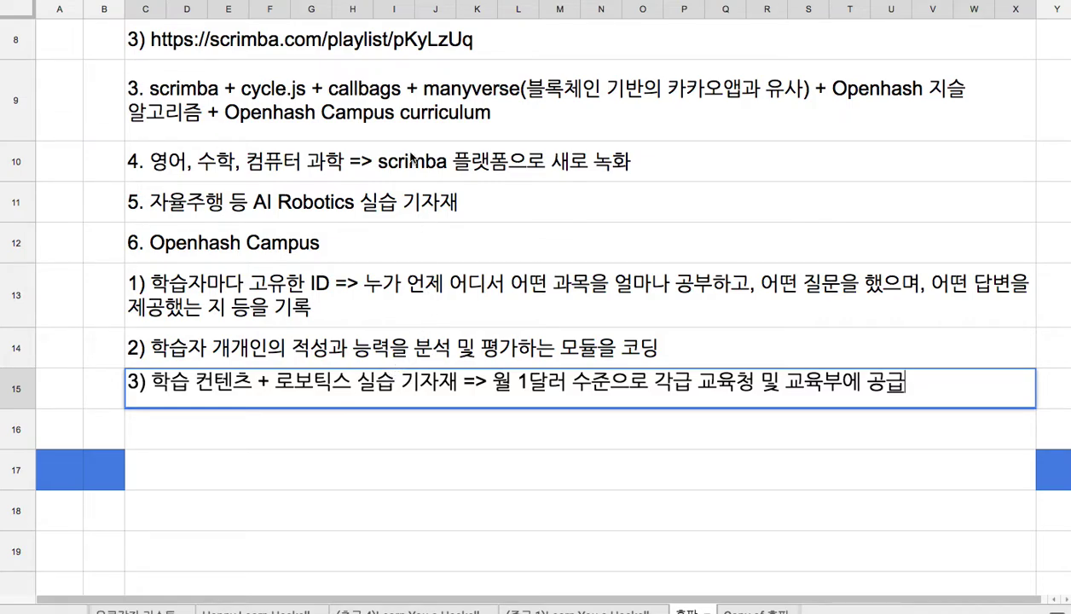
# Step: Review notes 3 to 5, highlighting scrimba, cycle.js and callbags within note 3
pyautogui.moveTo(388, 110); pyautogui.dragTo(413, 193)
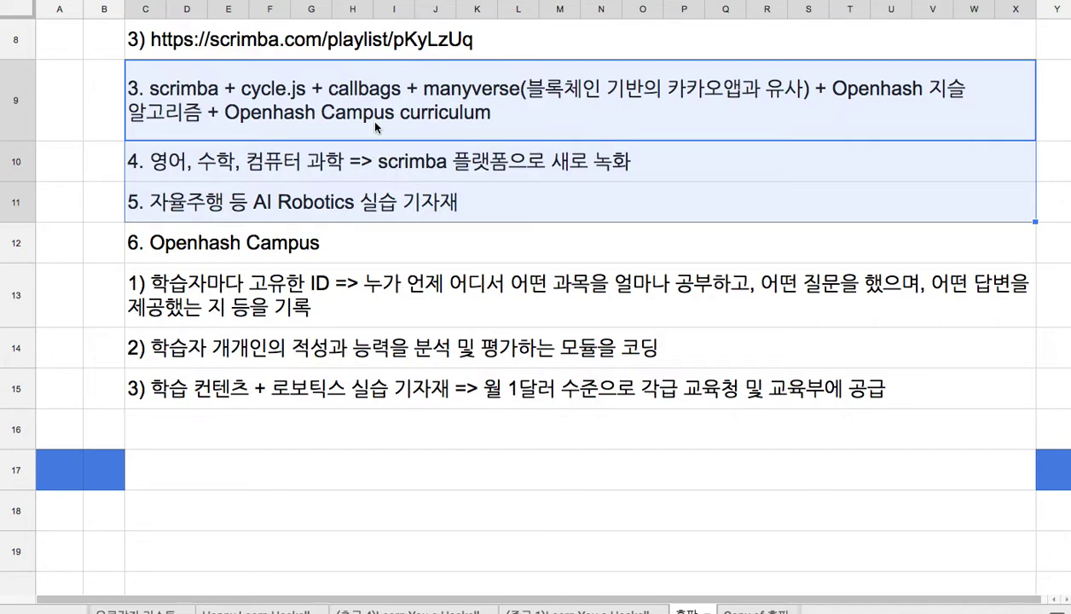
pyautogui.doubleClick(218, 99)
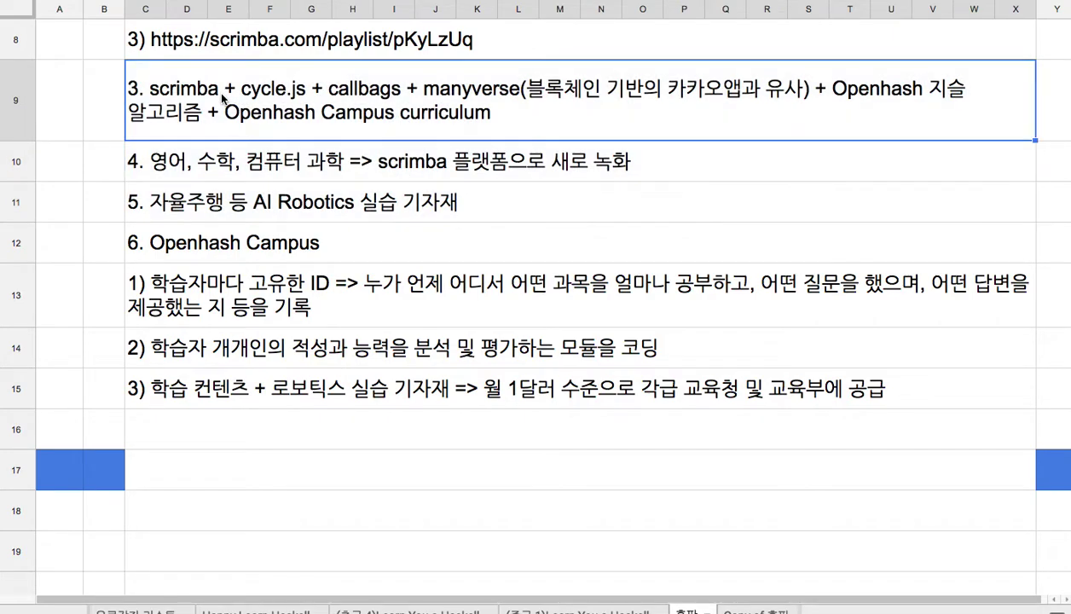
pyautogui.click(221, 75)
pyautogui.moveTo(220, 75); pyautogui.dragTo(151, 79)
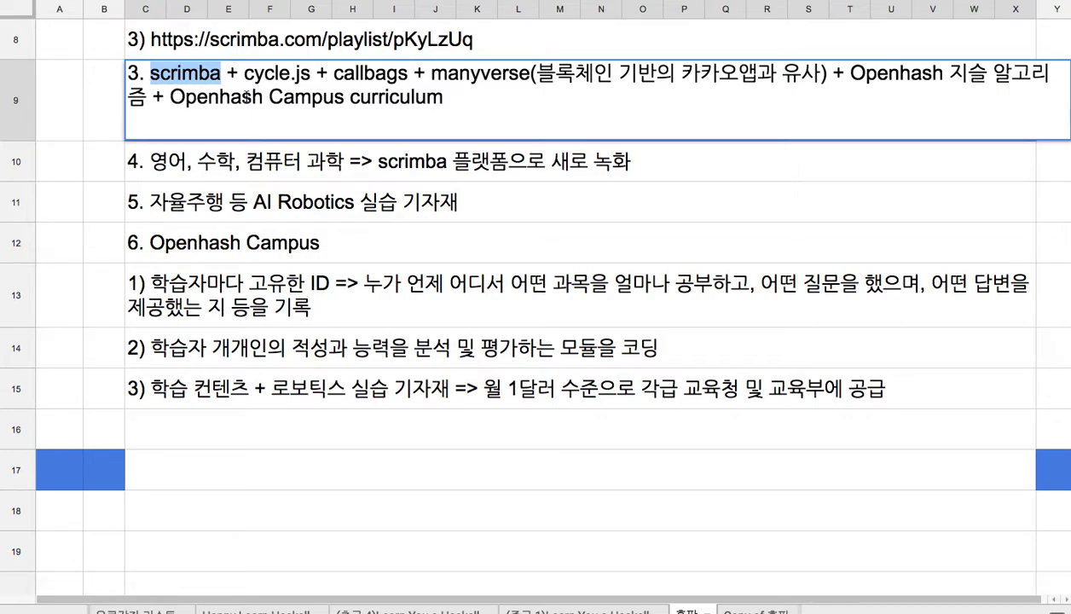
pyautogui.moveTo(243, 74); pyautogui.dragTo(415, 77)
pyautogui.doubleClick(211, 75)
pyautogui.tripleClick(212, 76)
pyautogui.doubleClick(212, 76)
pyautogui.doubleClick(205, 75)
# Step: Enter "7. Scrimba를 OC에 보다 적합한 형태로 재구성" as the start of note 7 in row 16
pyautogui.click(248, 444)
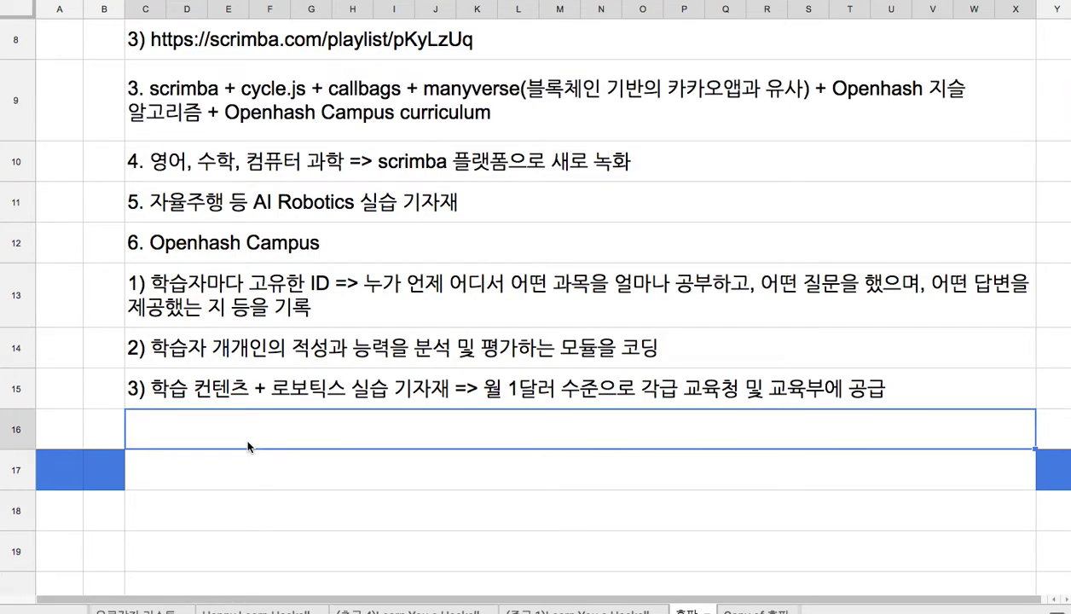
pyautogui.write('7/')
pyautogui.press('BackSpace')
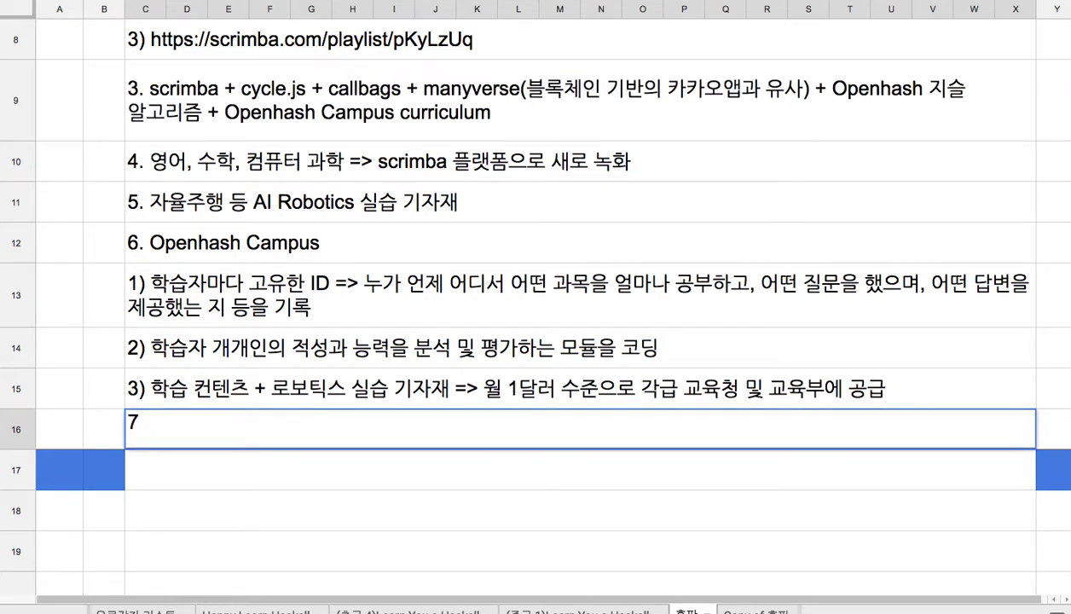
pyautogui.write('. Scrim')
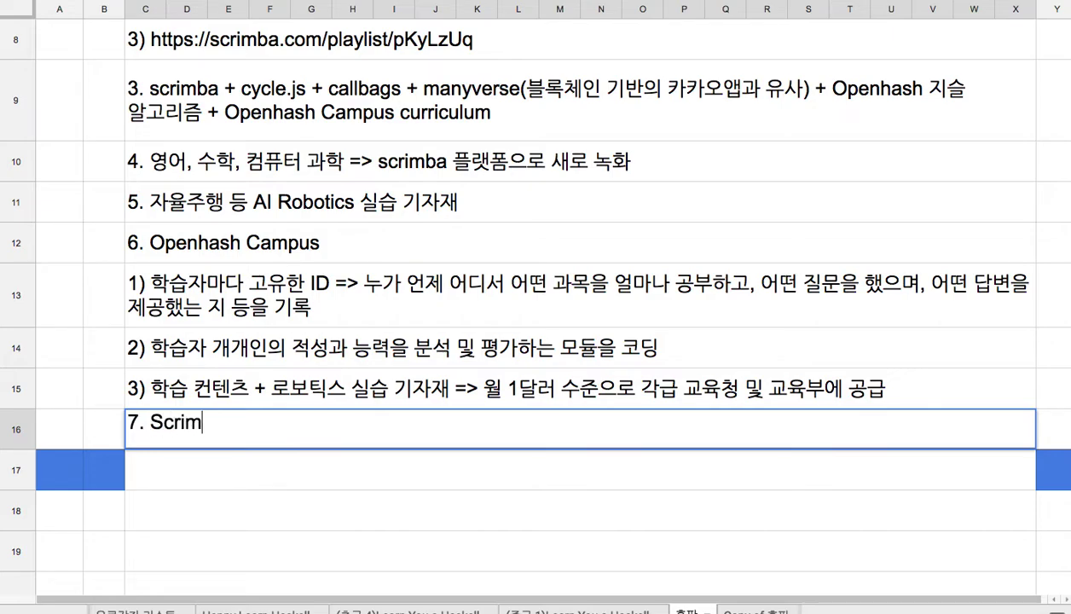
pyautogui.write('ba를 OP')
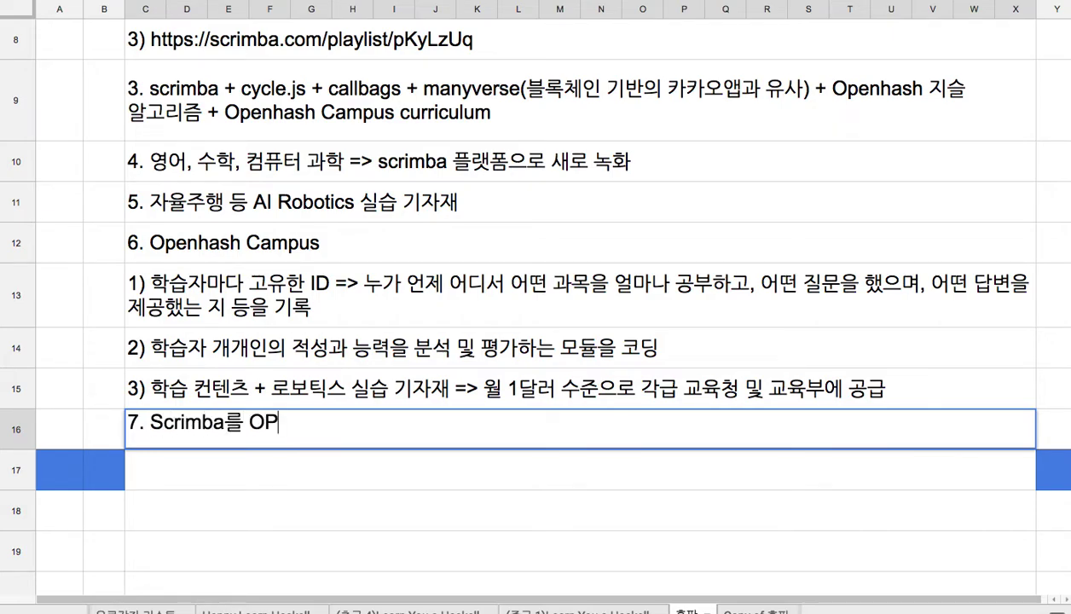
pyautogui.press('BackSpace')
pyautogui.write('Cㅇㅔ 보다 적합한')
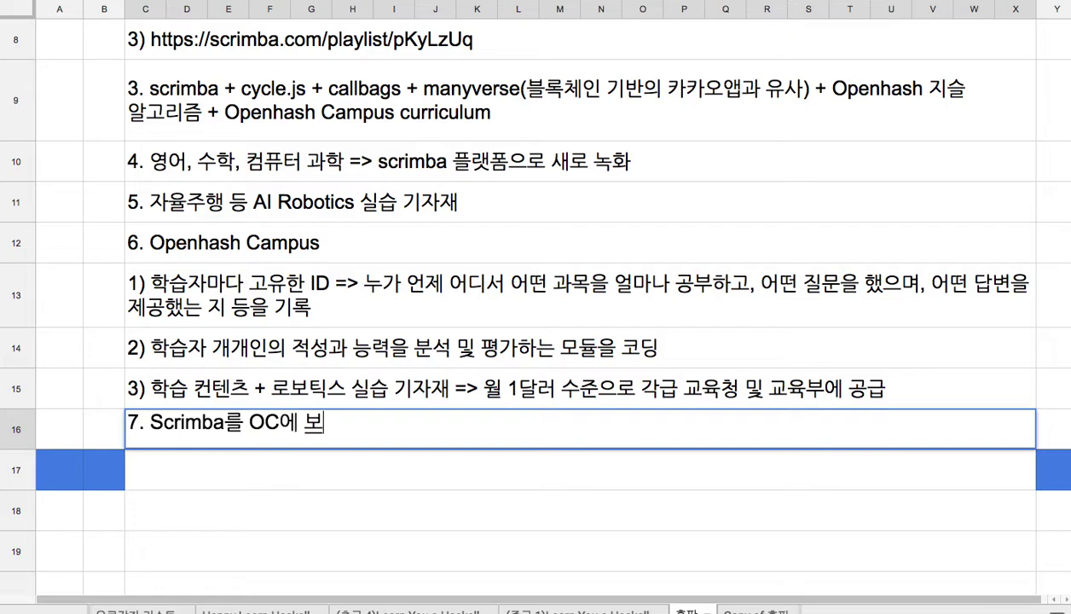
pyautogui.write(' 형태로 재구성')
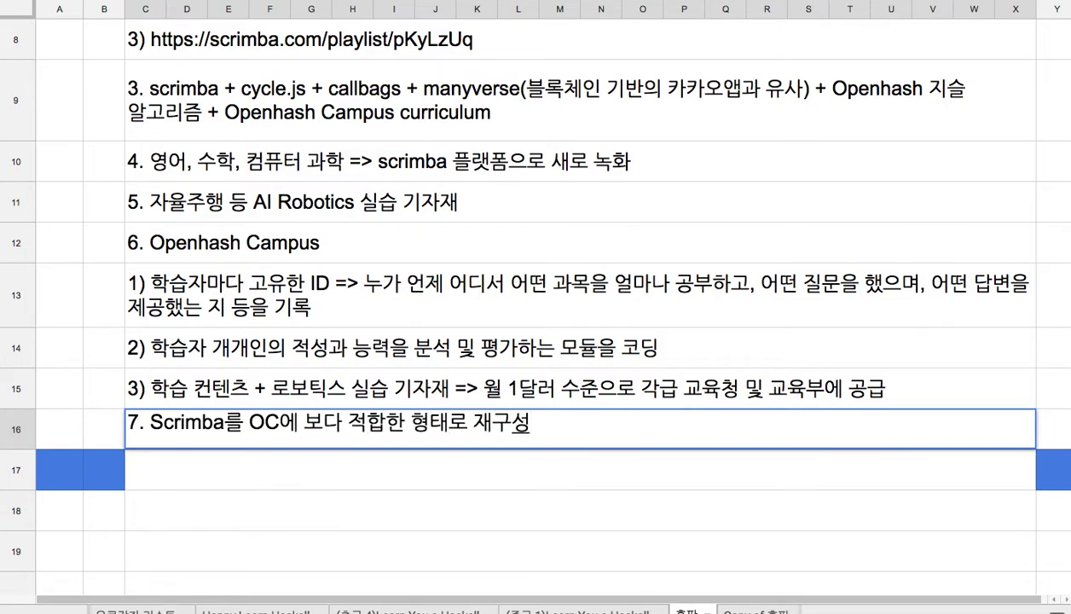
# Step: Add ". 그 수단이 Cycle.js, callbags, haskell" to note 7 in row 16
pyautogui.write('. 그 수단ㅇ')
pyautogui.write('ㅣ ')
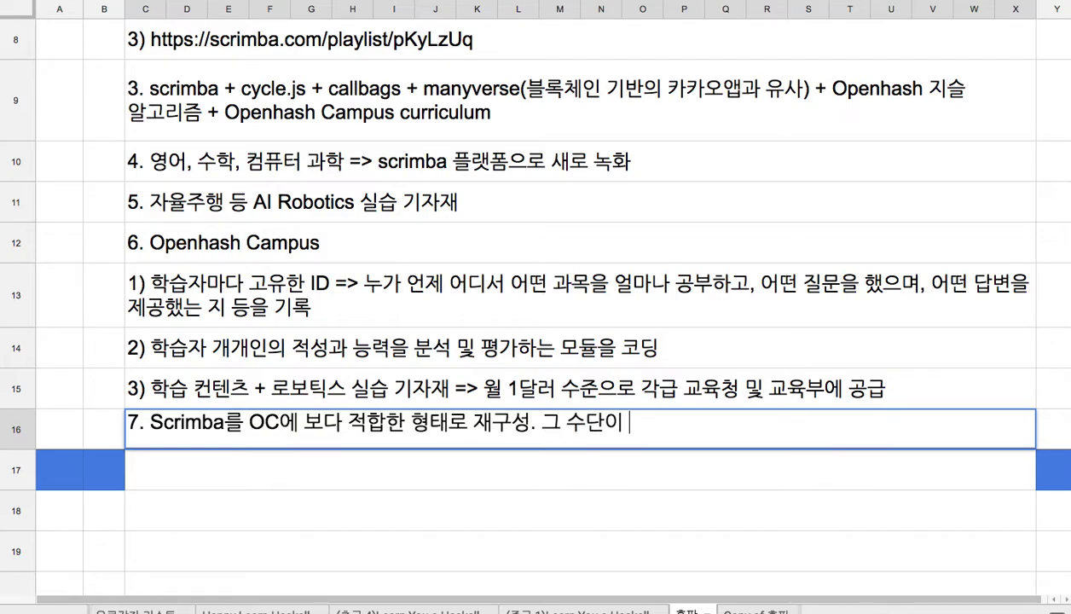
pyautogui.write('Cycle.')
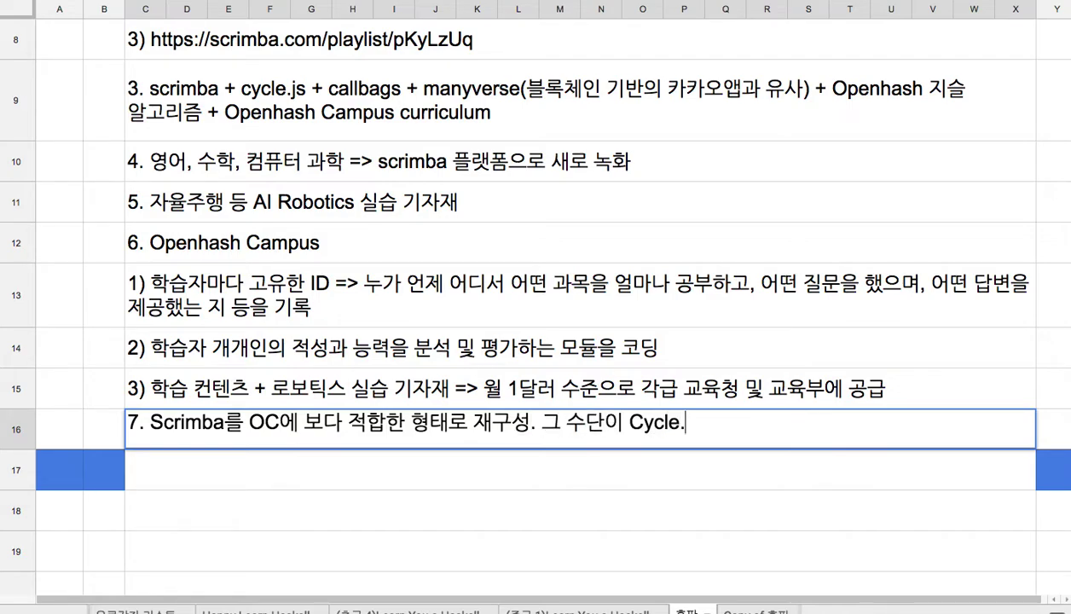
pyautogui.write('js, callbags, haskell')
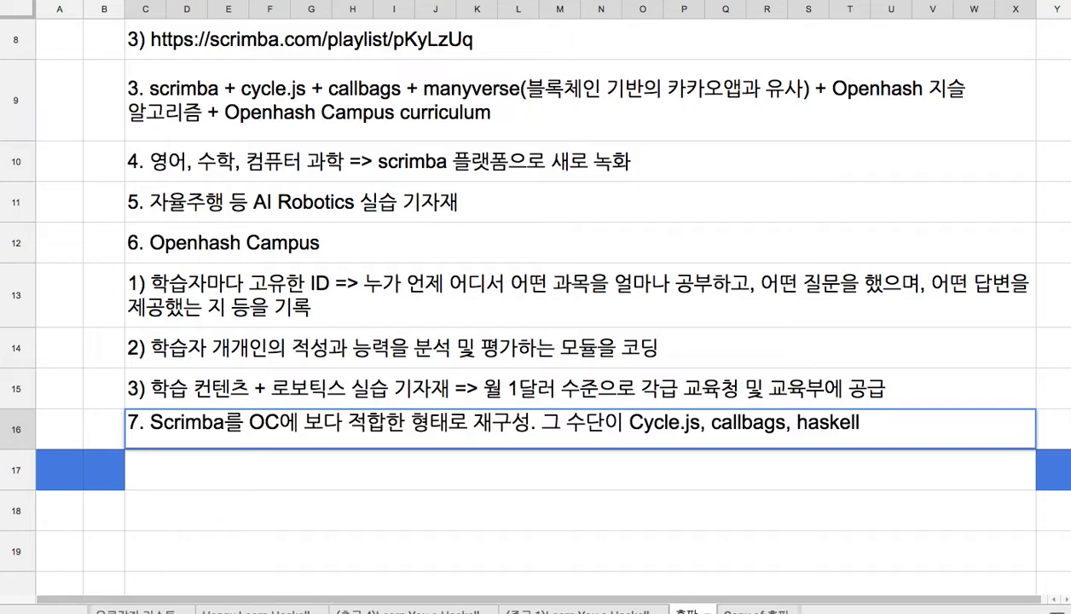
# Step: Finish note 7 with "....2019년말까지 Beta 버전 완성이 목표" and make row 16 tall enough for both text lines
pyautogui.write('....2019sus')
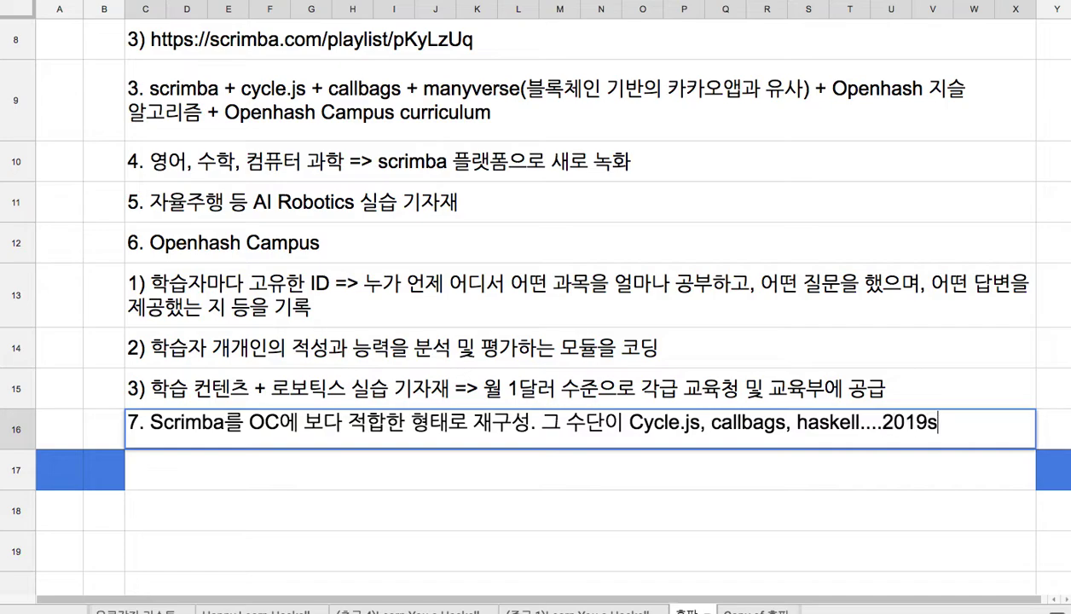
pyautogui.press('BackSpace')
pyautogui.press('BackSpace')
pyautogui.press('BackSpace')
pyautogui.write('년말ㄲ ㄱ')
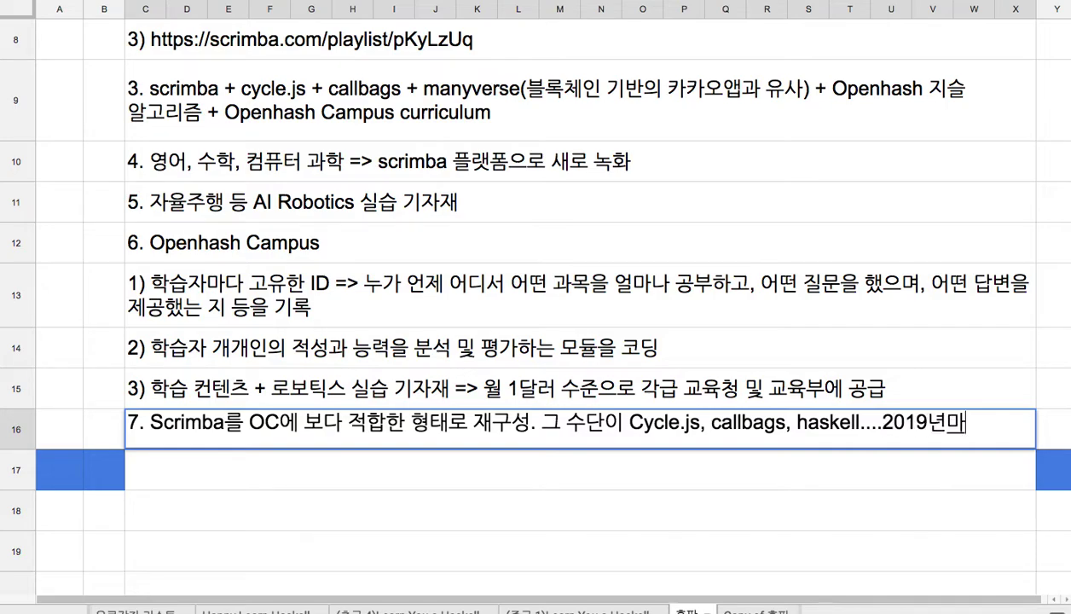
pyautogui.press('BackSpace')
pyautogui.press('BackSpace')
pyautogui.press('BackSpace')
pyautogui.write('까지 ㄱ')
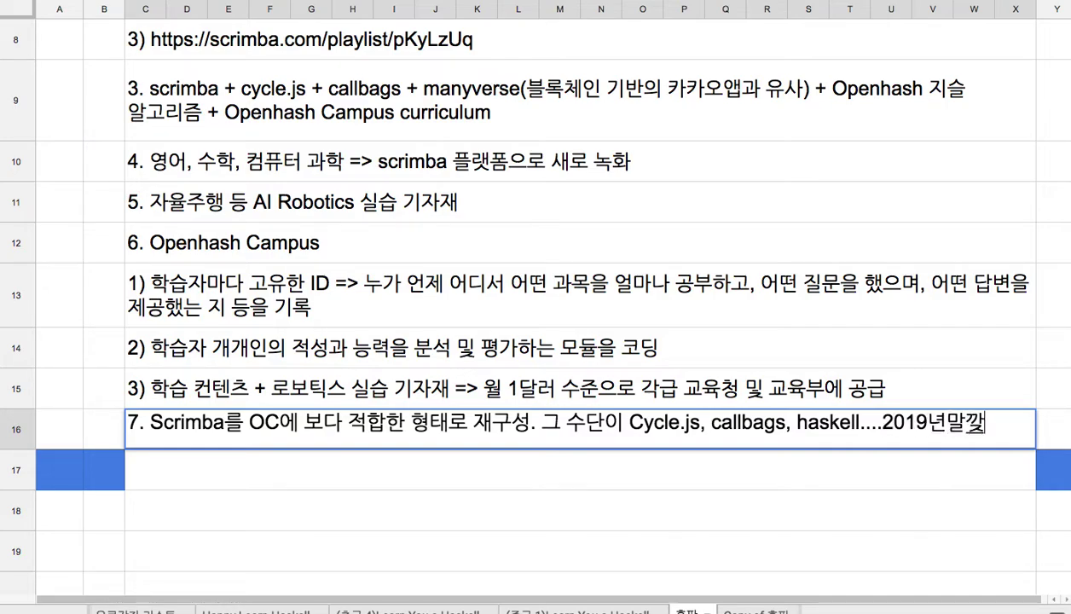
pyautogui.press('BackSpace')
pyautogui.write('Beta qj')
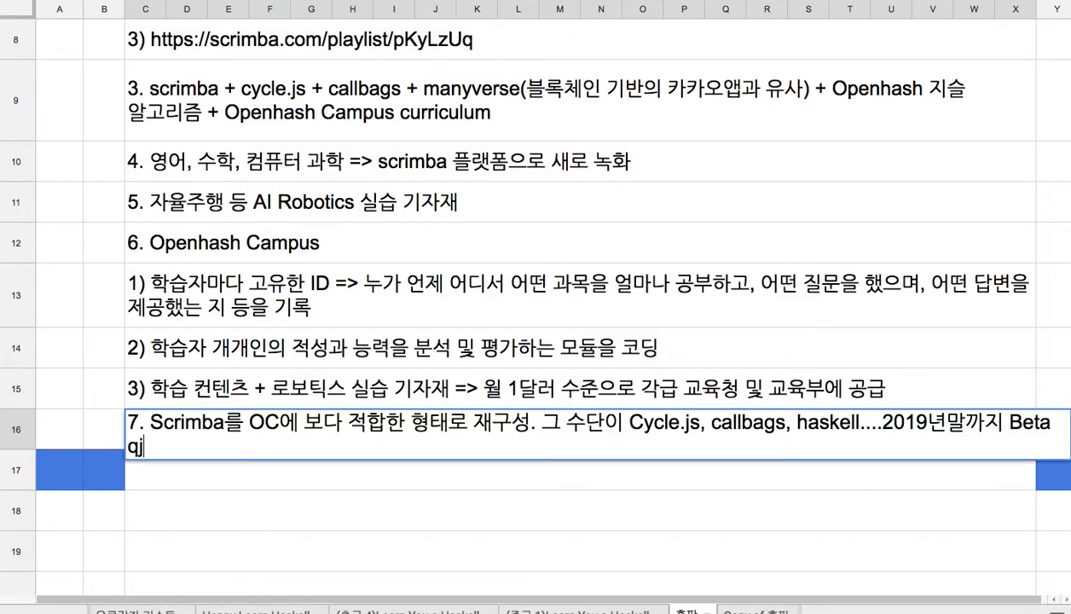
pyautogui.press('BackSpace')
pyautogui.write('버전 완성이 목표')
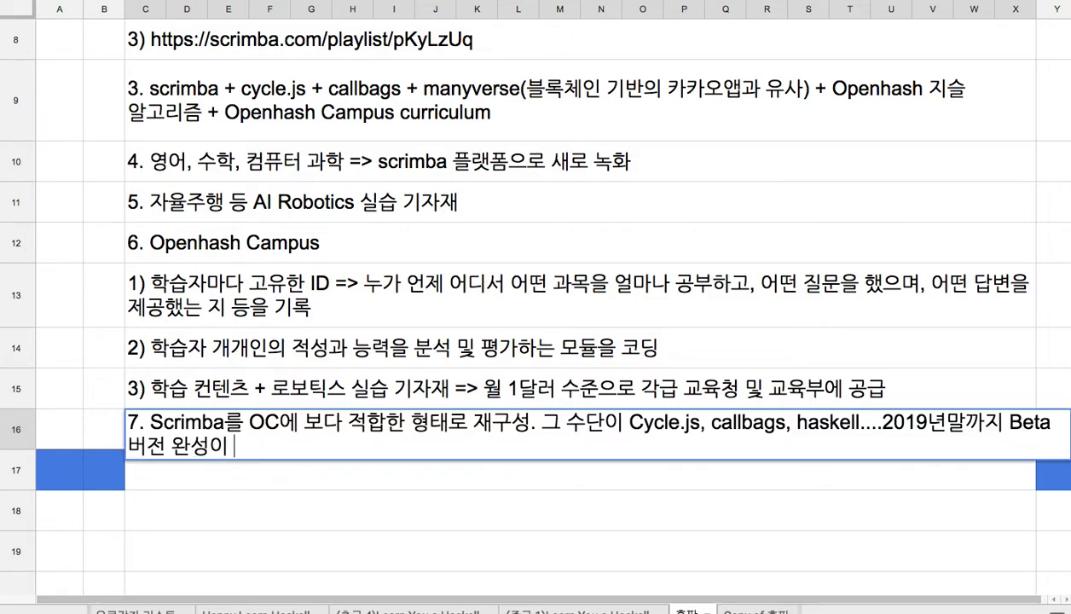
pyautogui.press('Return')
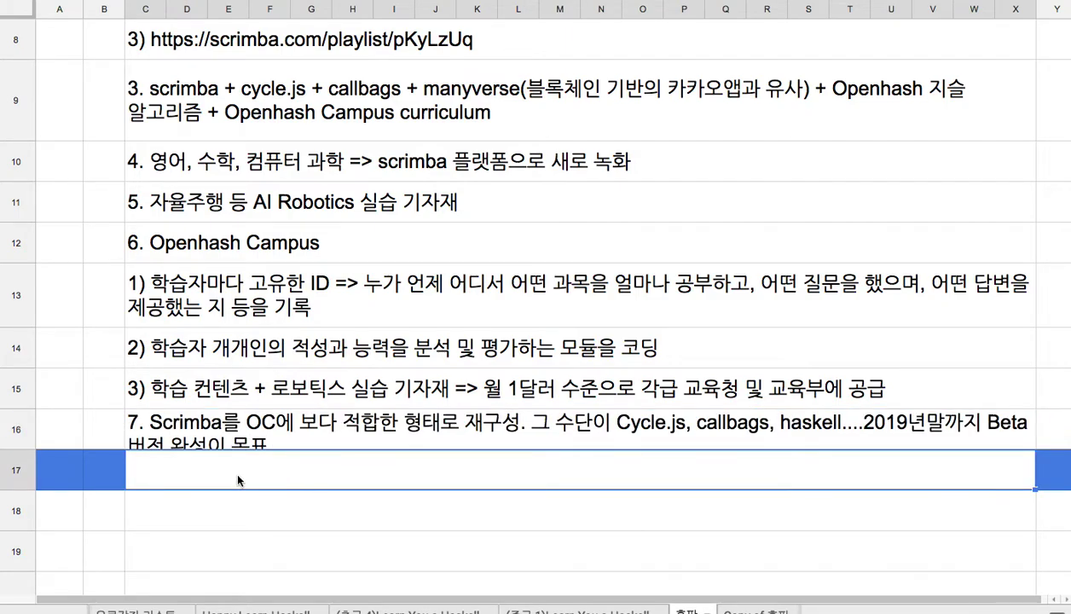
pyautogui.moveTo(17, 449); pyautogui.dragTo(16, 470)
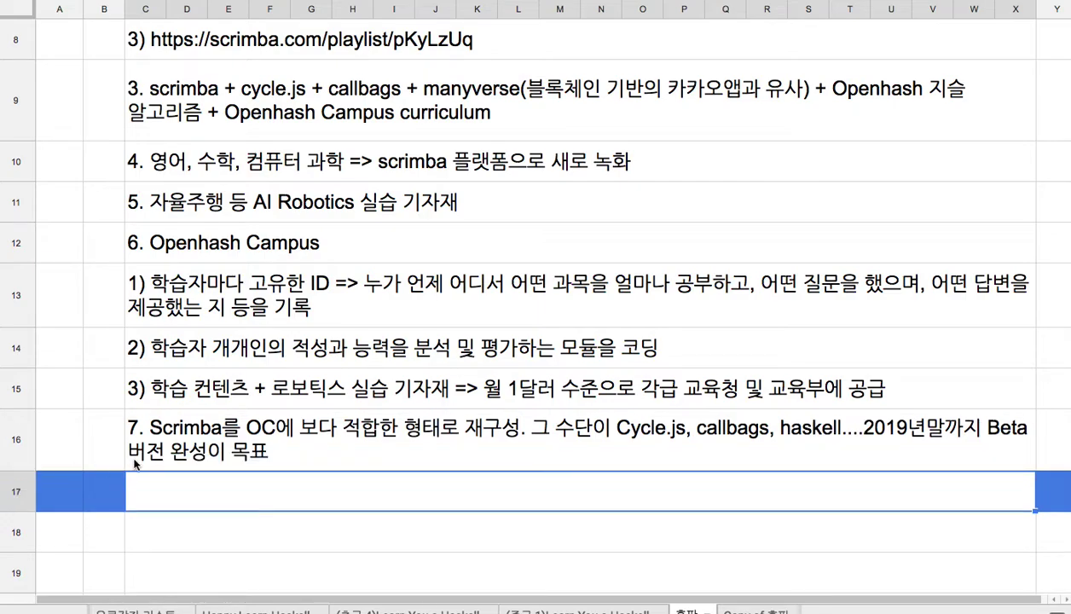
# Step: Delete the blue-filled row 17 directly below note 7
pyautogui.scroll(-3, 153, 454)
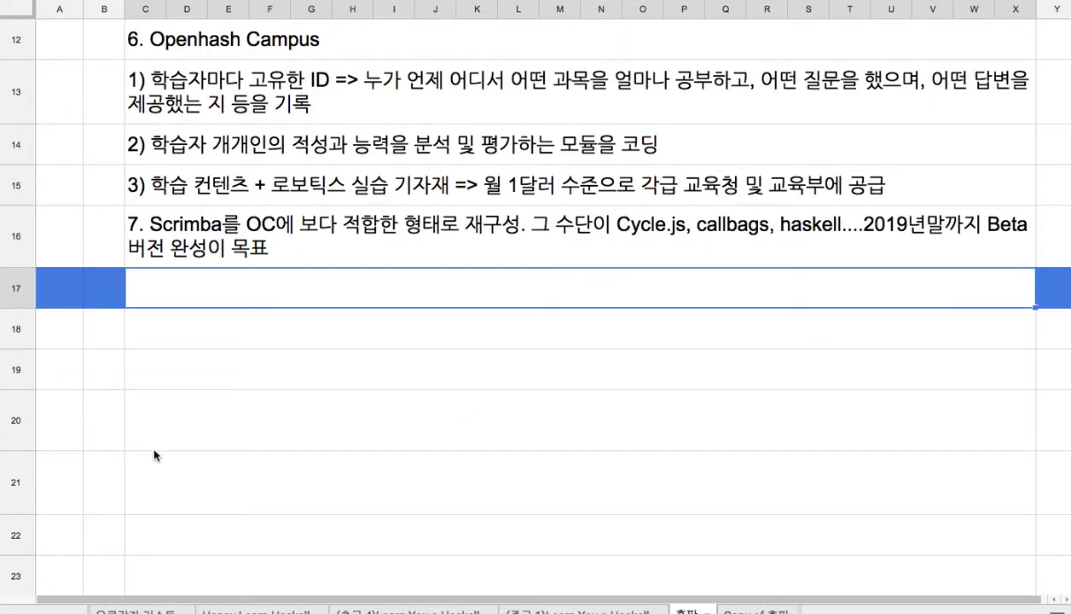
pyautogui.rightClick(17, 290)
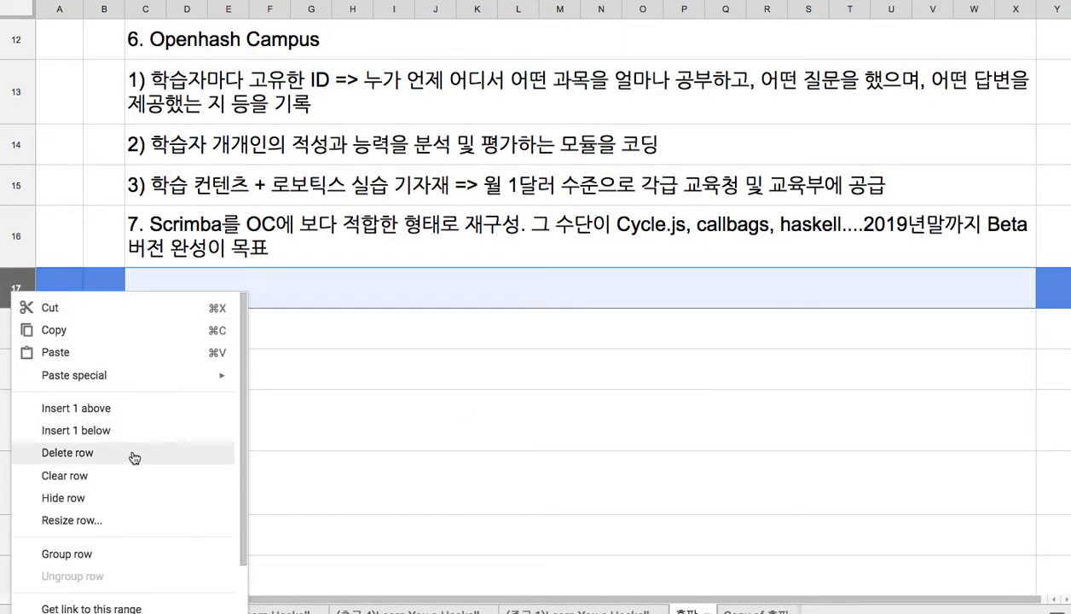
pyautogui.click(182, 450)
# Step: Start note 8 in row 17 with "8. 한국의 초중고+대학 5백만 인구에게"
pyautogui.click(172, 293)
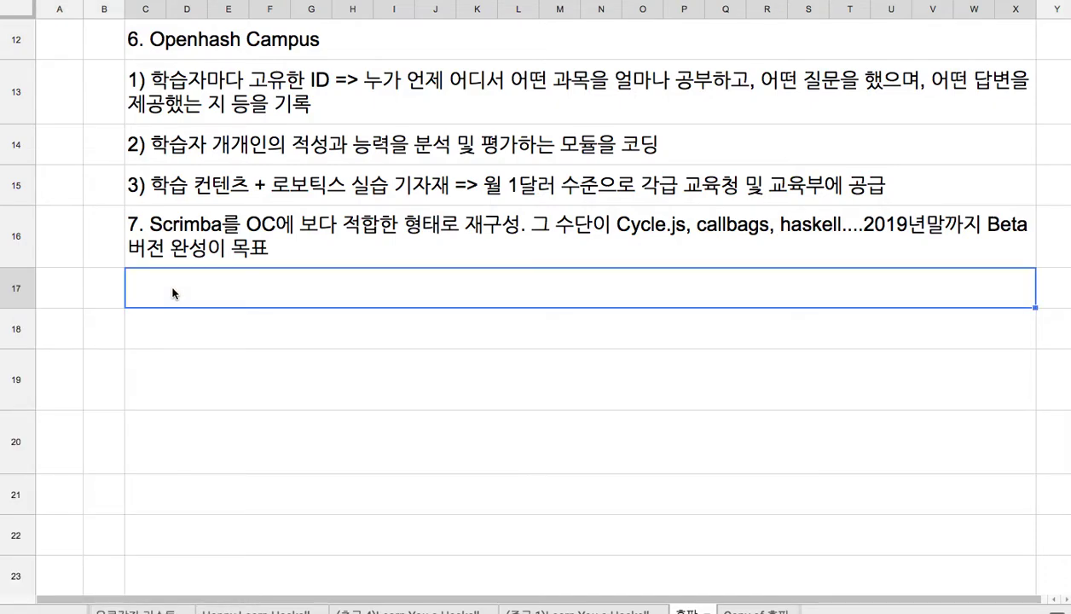
pyautogui.write('8. 한ㄱ')
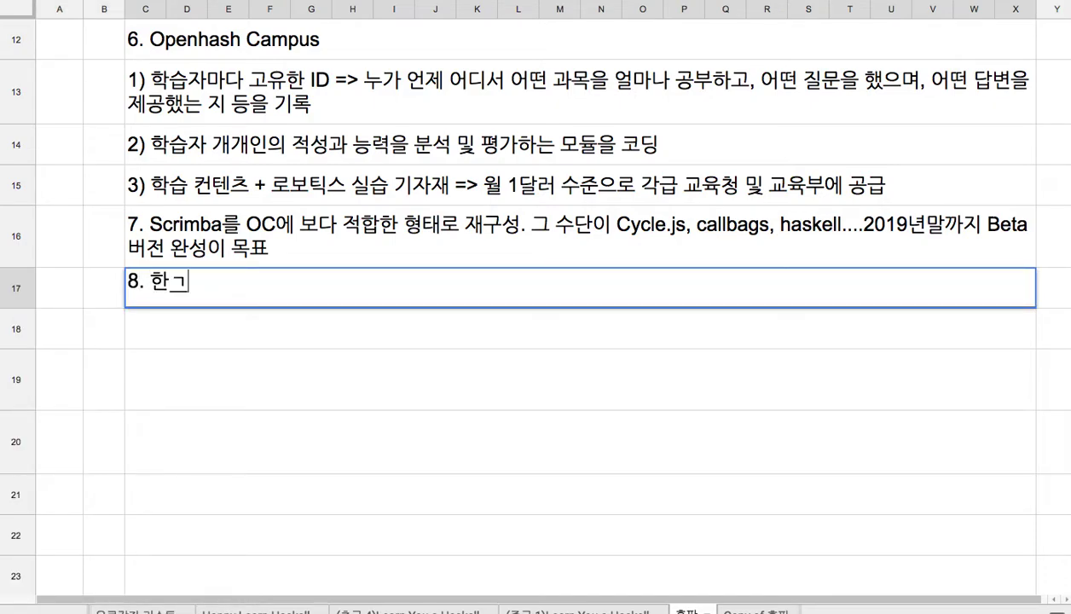
pyautogui.write('국의 ')
pyautogui.write('초중고+')
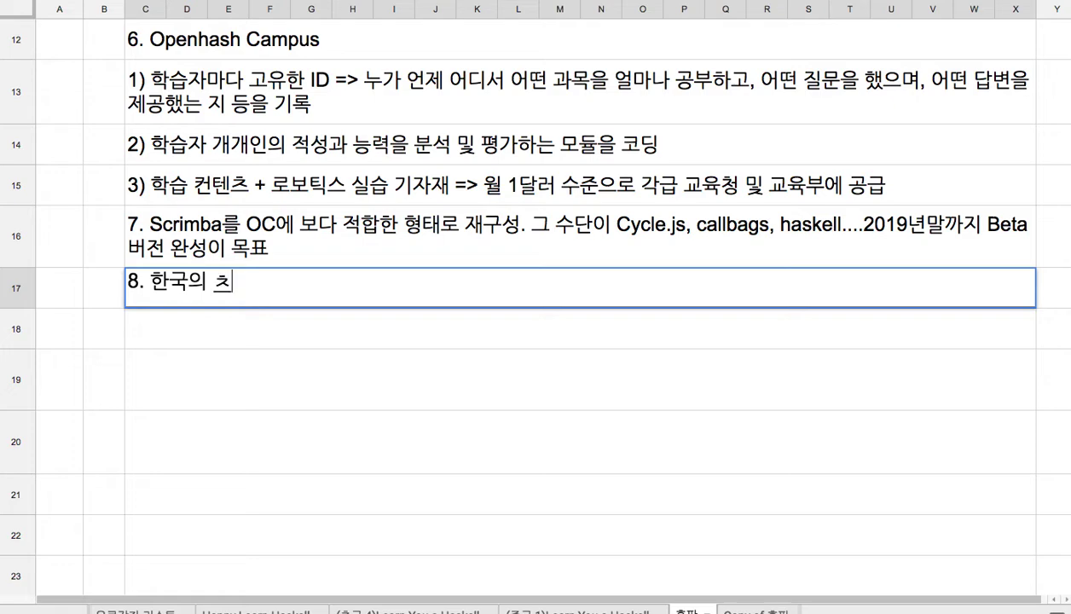
pyautogui.write('대학')
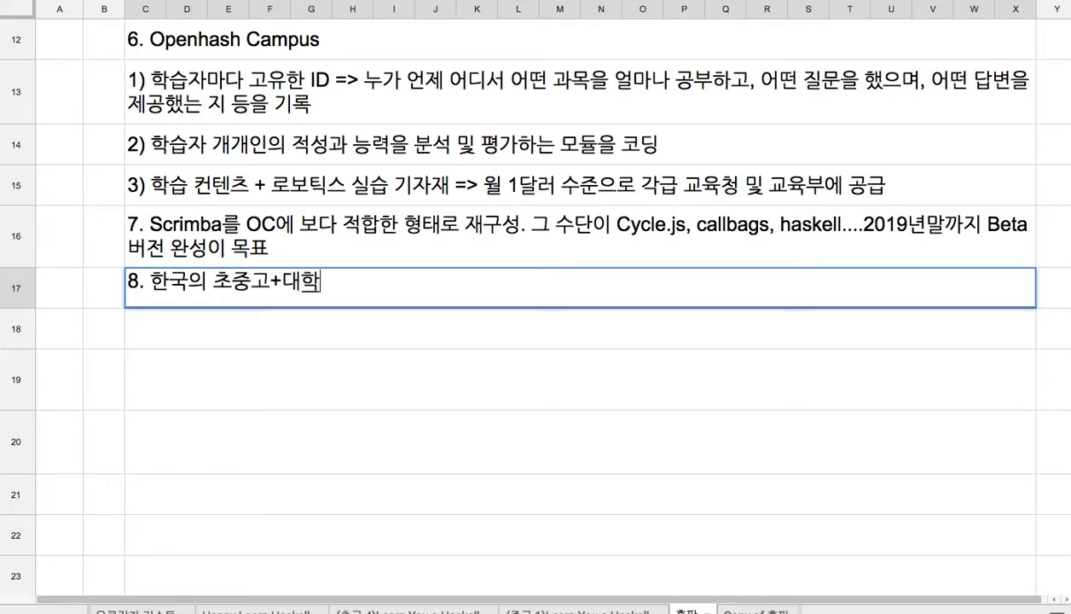
pyautogui.write(' 5백만 인구')
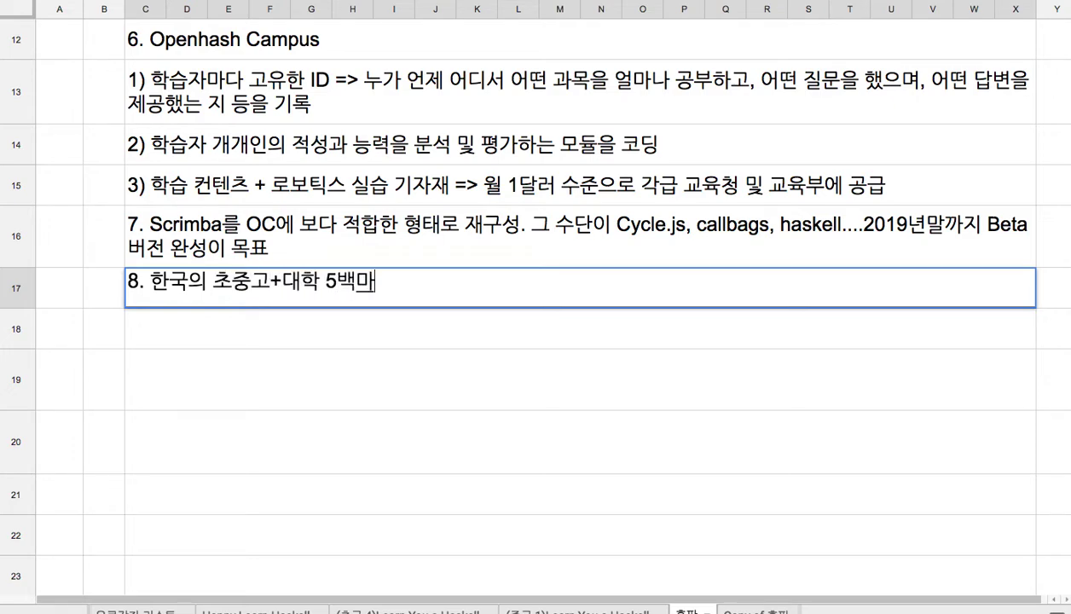
pyautogui.write('에게 ')
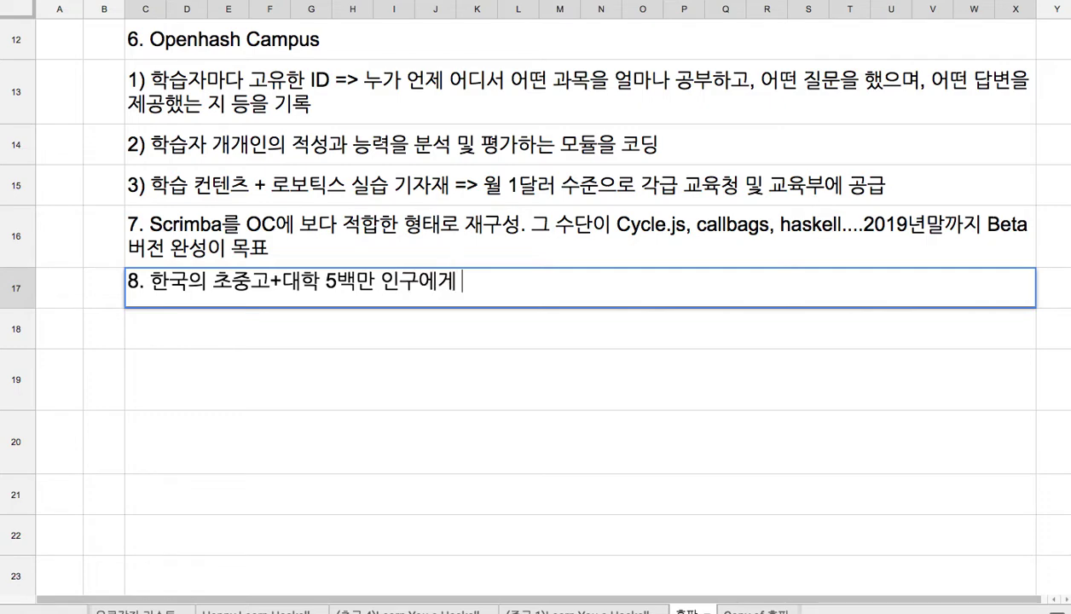
# Step: Continue note 8 in row 17 with "월1달러에 OC의 모든 커리큘럼"
pyautogui.write('월1달러')
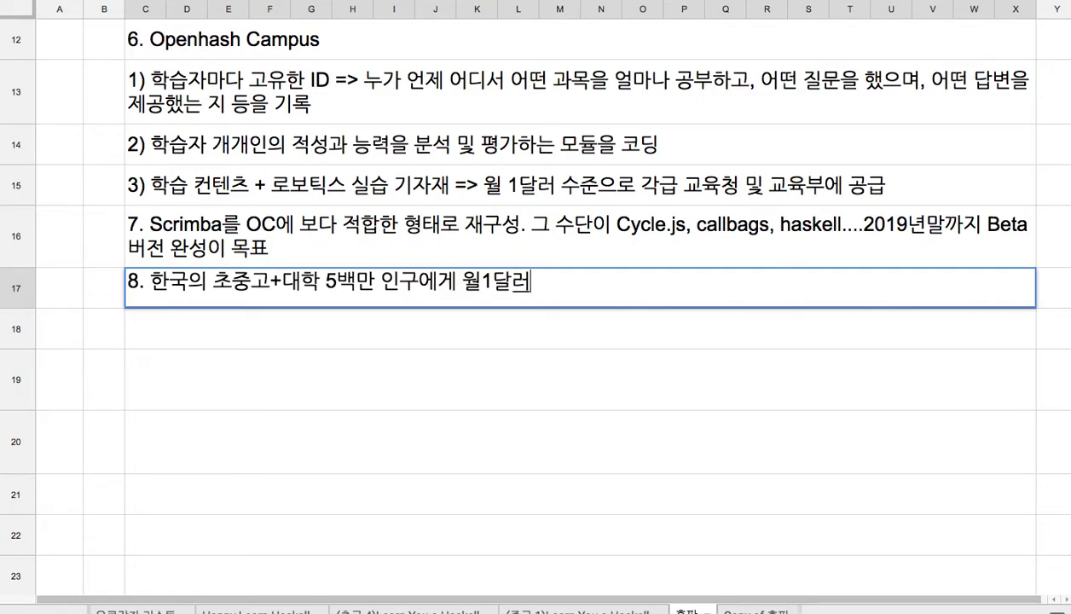
pyautogui.write('에 OC')
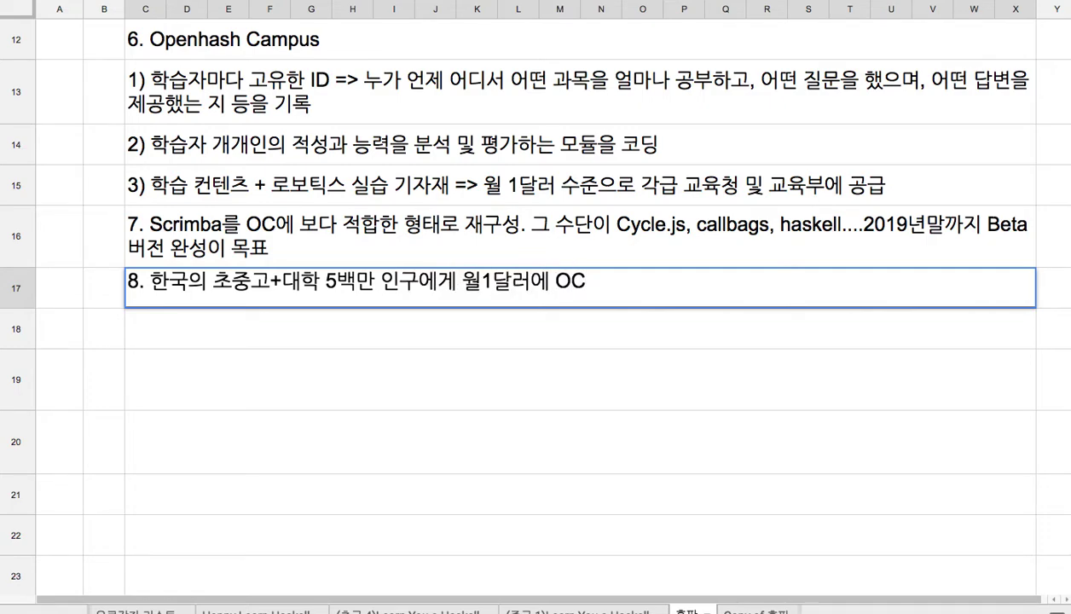
pyautogui.write('의 모든')
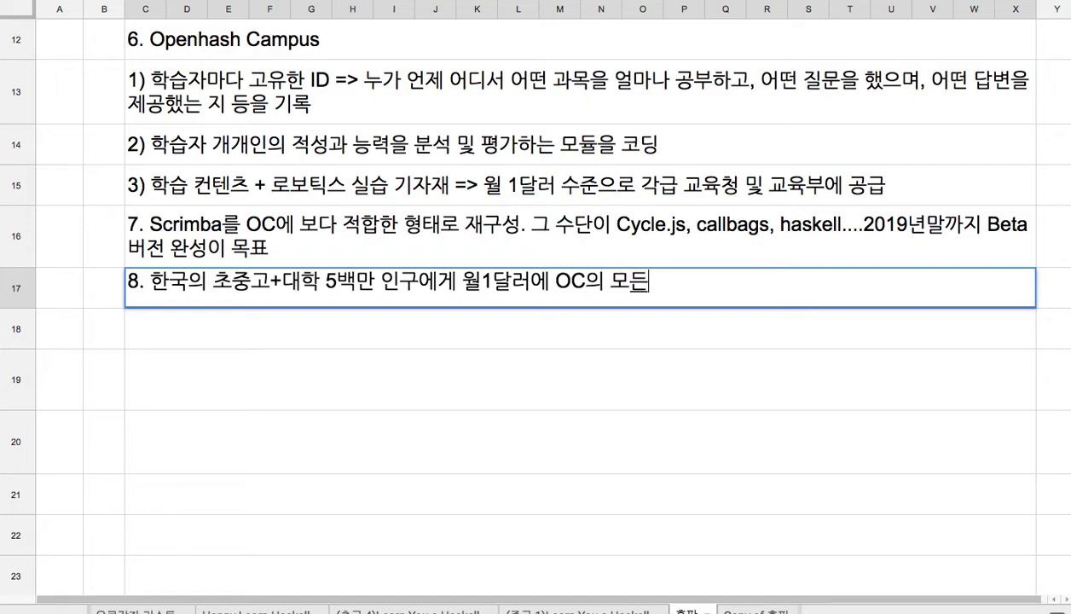
pyautogui.write(' 커리큘')
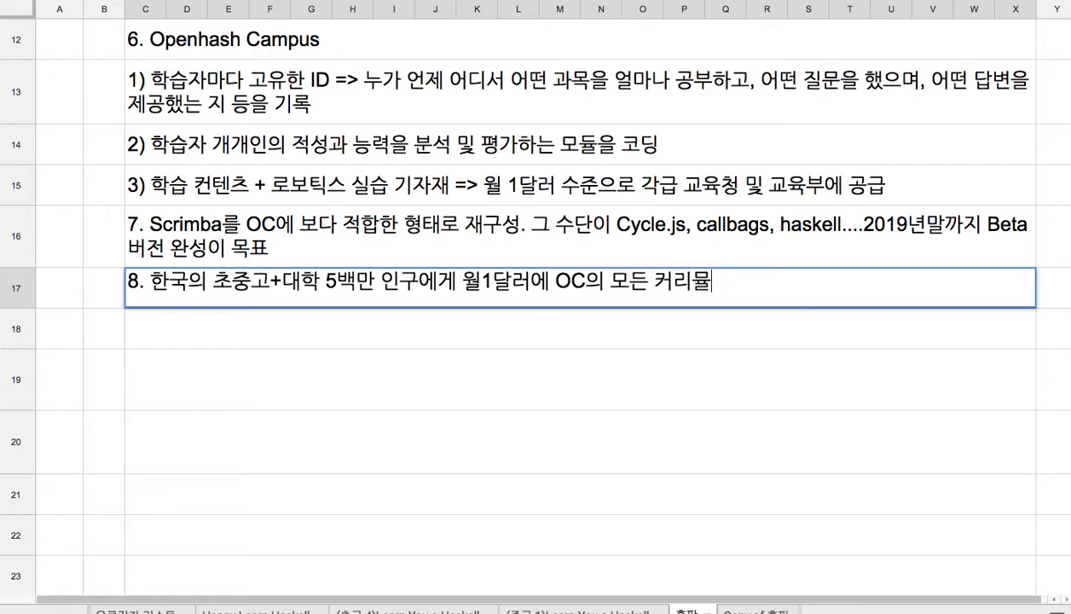
pyautogui.press('BackSpace')
pyautogui.press('BackSpace')
pyautogui.write('ㅋ')
pyautogui.write('리큘럼')
# Step: Add the opening of the subject list to note 8: "(영어, 수학, 물리, 화학, 생물, 각종 코딩"
pyautogui.write('(영어,')
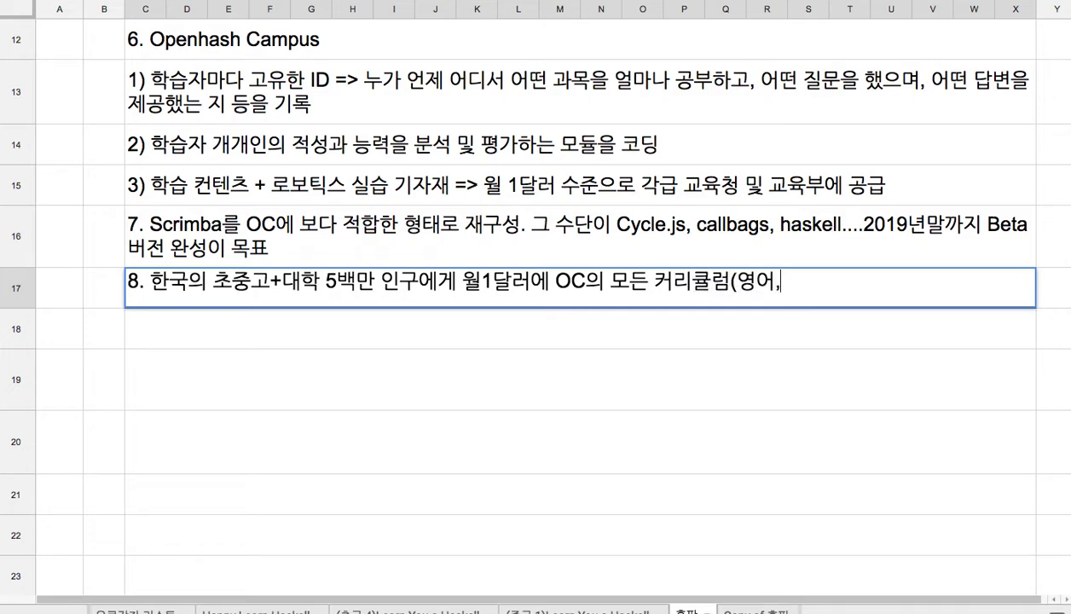
pyautogui.write(' 수학, ㅁ물리, ')
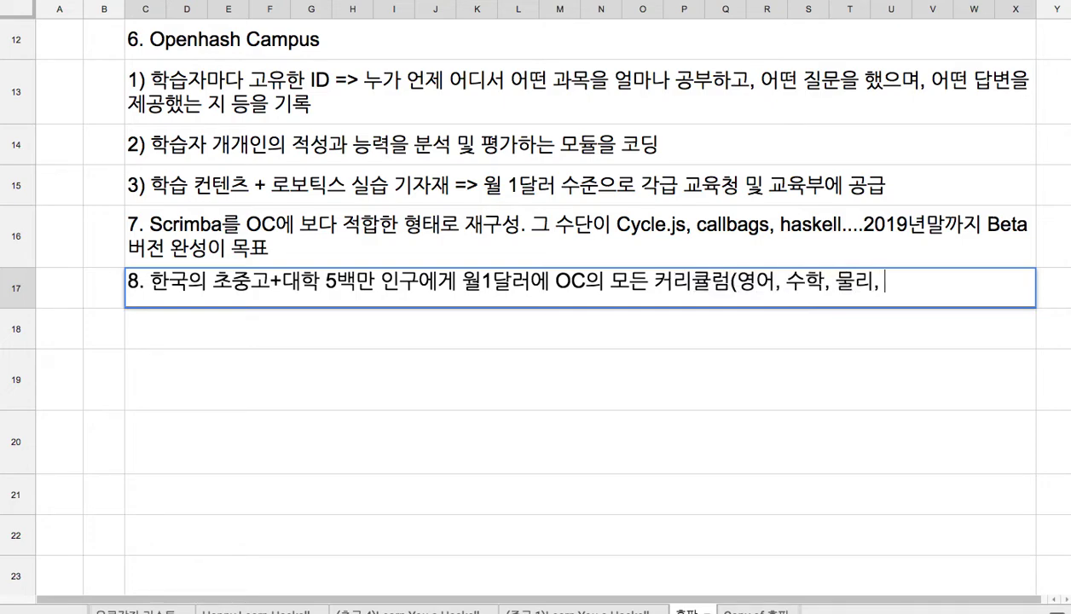
pyautogui.write('활학, 생물, ')
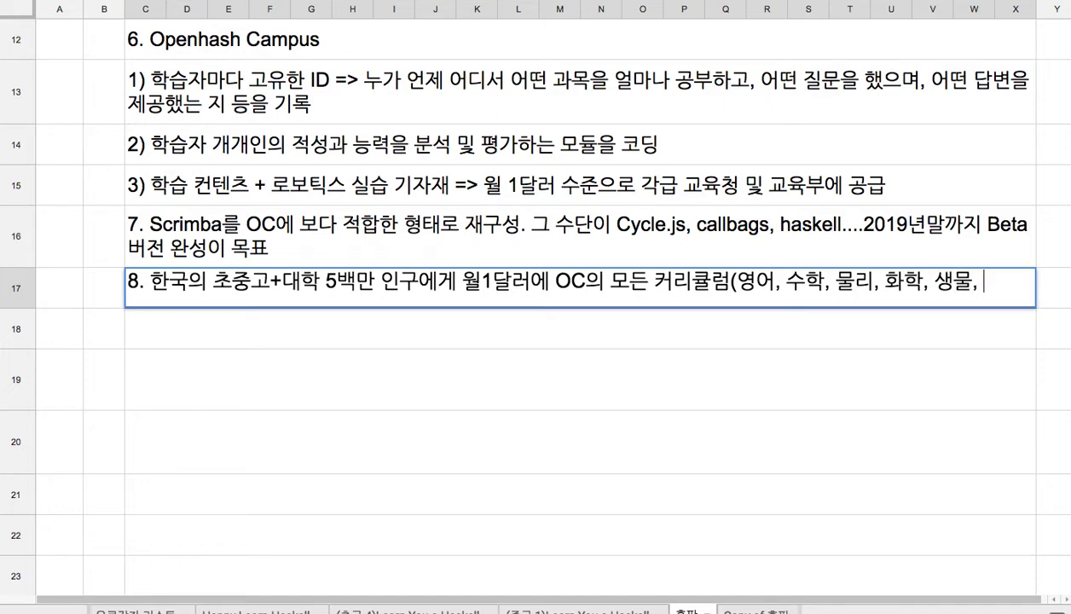
pyautogui.write('각종 코딩')
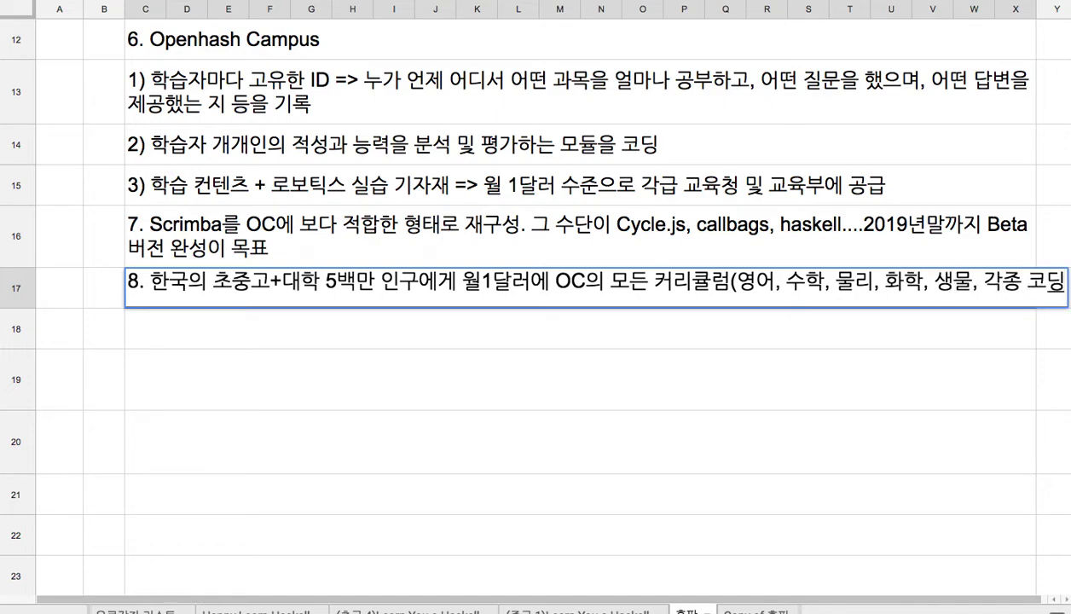
# Step: Extend the subject list in note 8 with ", Robotics,", writing the robotics subject in English
pyautogui.write(', 로보틳')
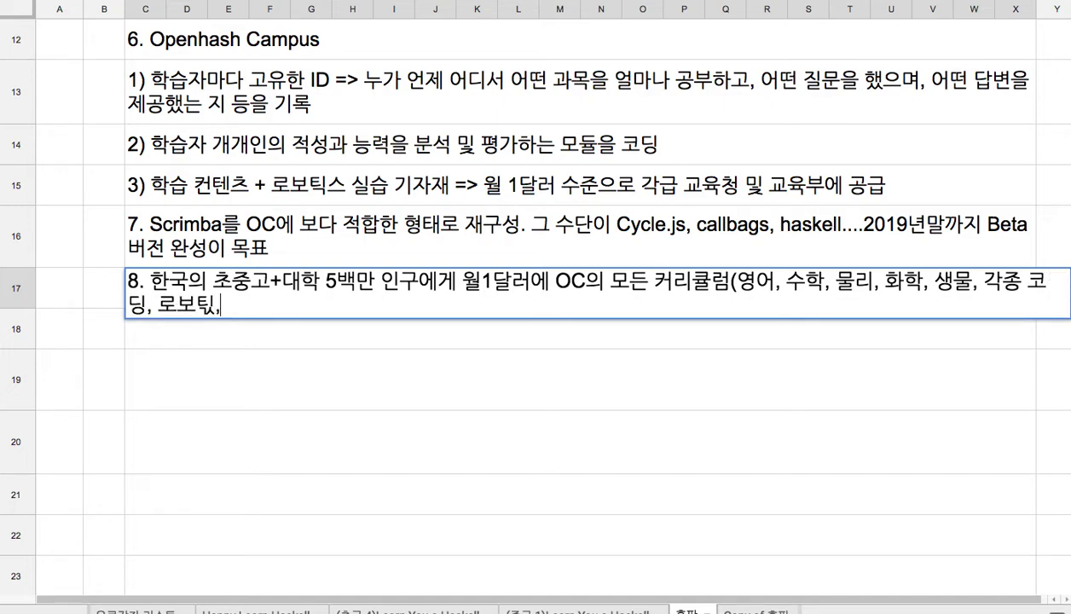
pyautogui.press('BackSpace')
pyautogui.press('BackSpace')
pyautogui.press('BackSpace')
pyautogui.write('틳,')
pyautogui.press('BackSpace')
pyautogui.press('BackSpace')
pyautogui.press('BackSpace')
pyautogui.press('BackSpace')
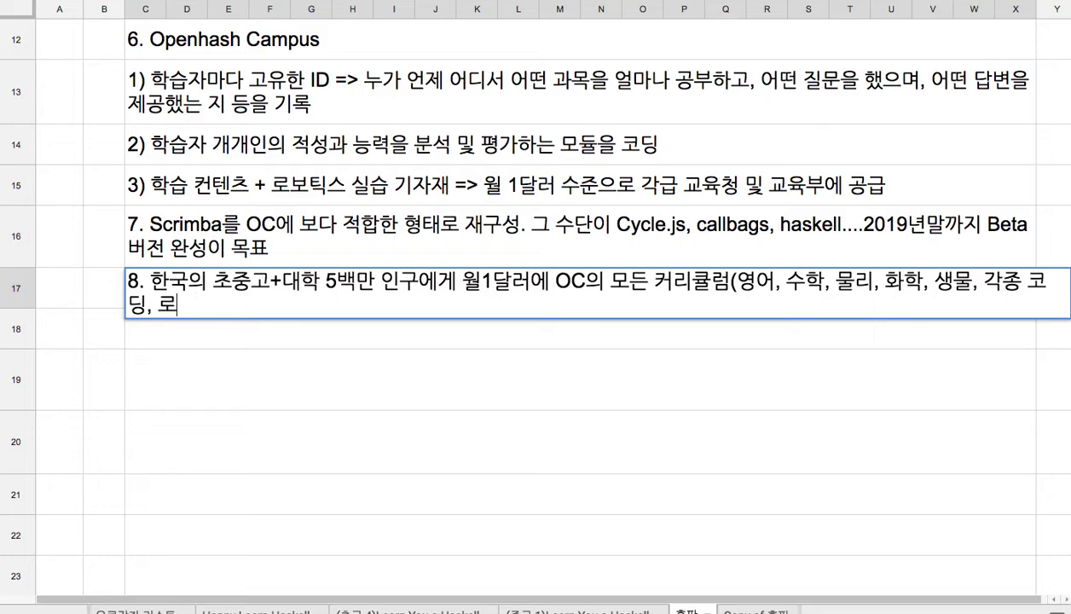
pyautogui.write('보')
pyautogui.press('BackSpace')
pyautogui.press('BackSpace')
pyautogui.press('BackSpace')
pyautogui.write('Robotics,')
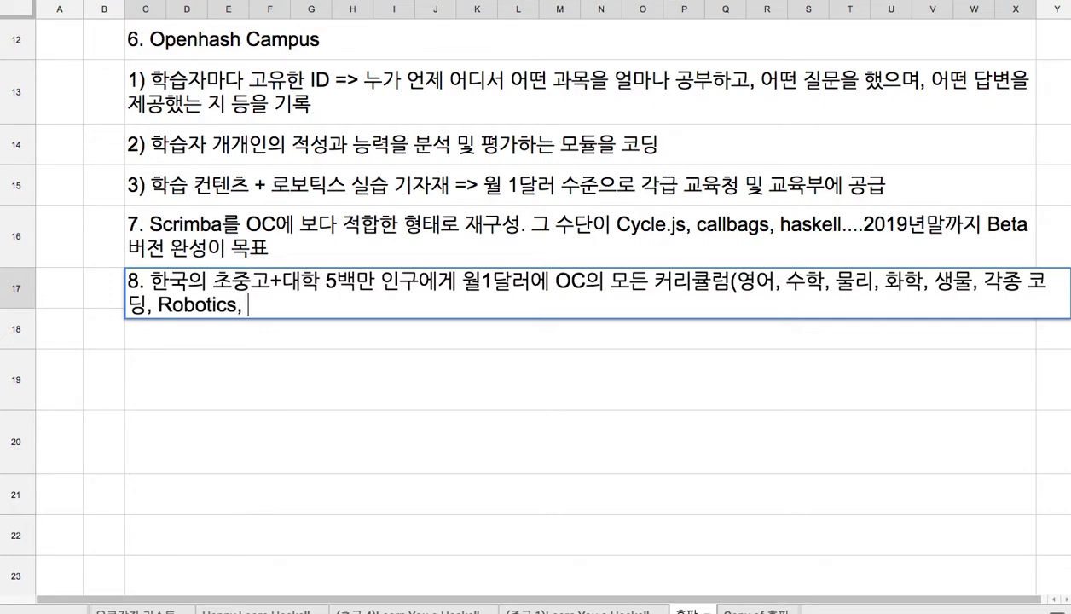
# Step: Close the subject list with "AI, Openhash Blockchain)" and make row 17 tall enough for both text lines
pyautogui.write('AI, Openha')
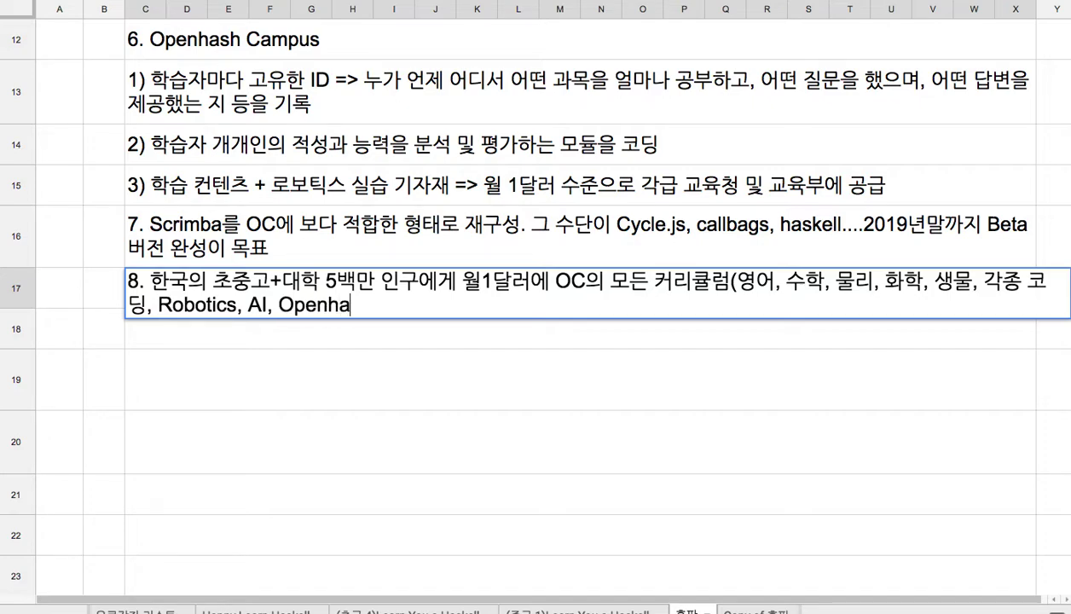
pyautogui.write('sh Bloc')
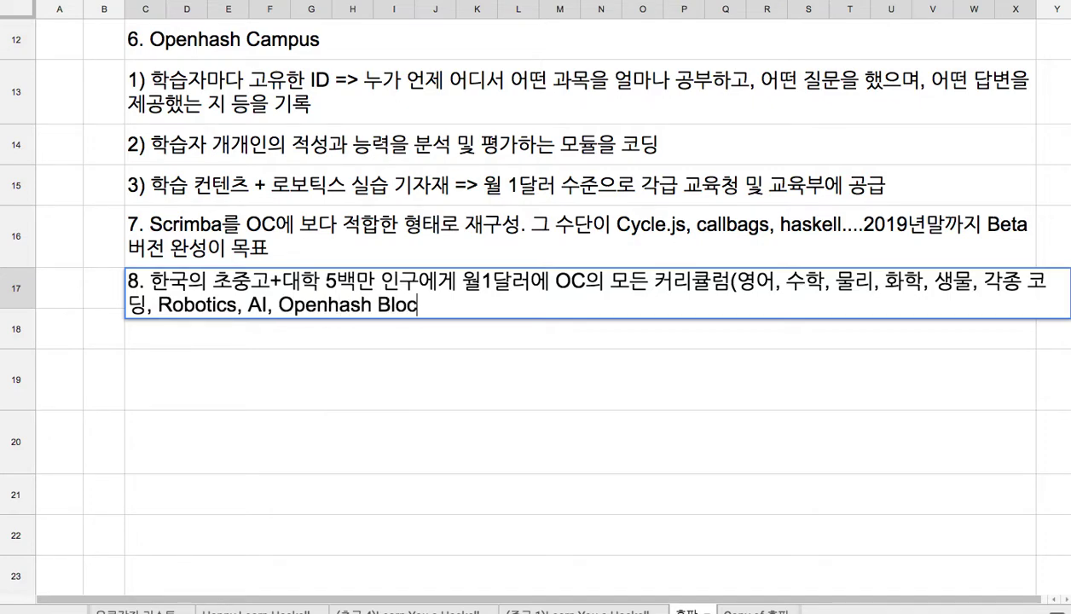
pyautogui.write('kchain')
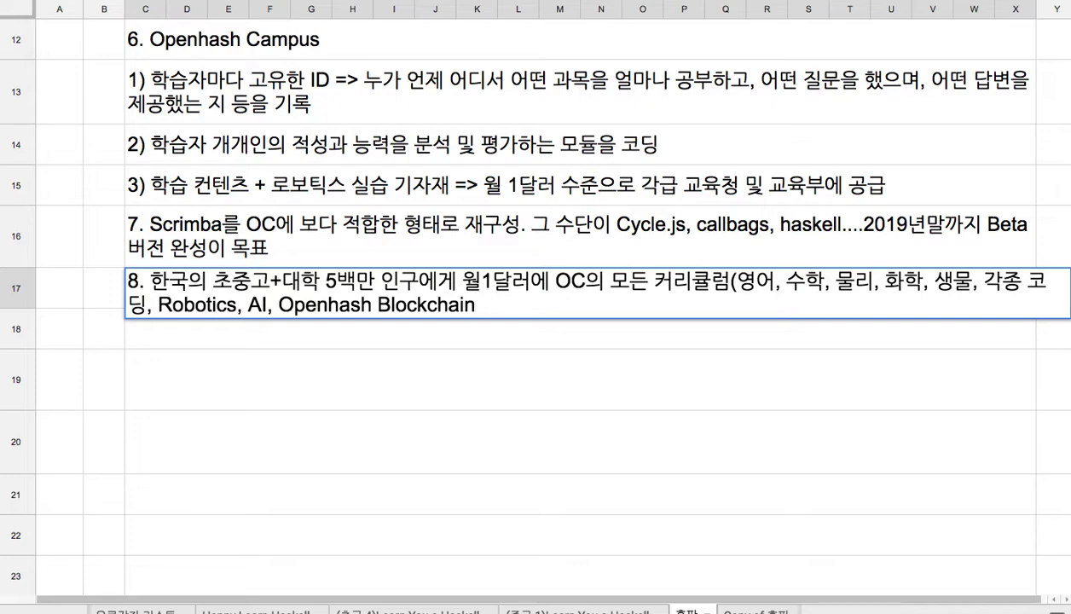
pyautogui.write(')')
pyautogui.moveTo(29, 307); pyautogui.dragTo(28, 336)
pyautogui.click(273, 359)
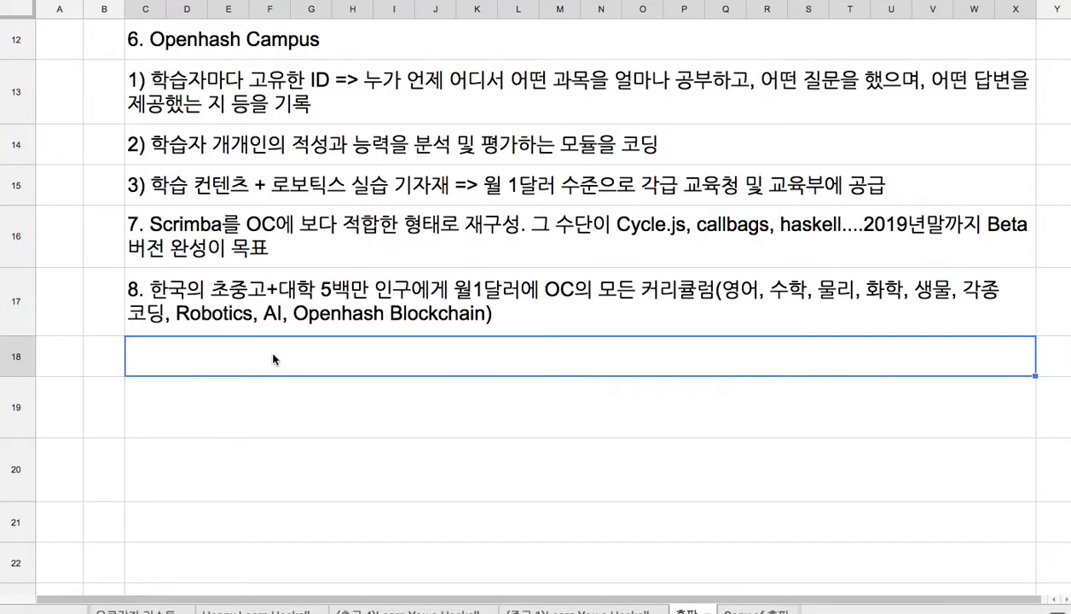
# Step: Review the monthly price and subject list in note 8 and look through the lessons of the 중급 1년차 2학기 - VueJS course
pyautogui.doubleClick(470, 300)
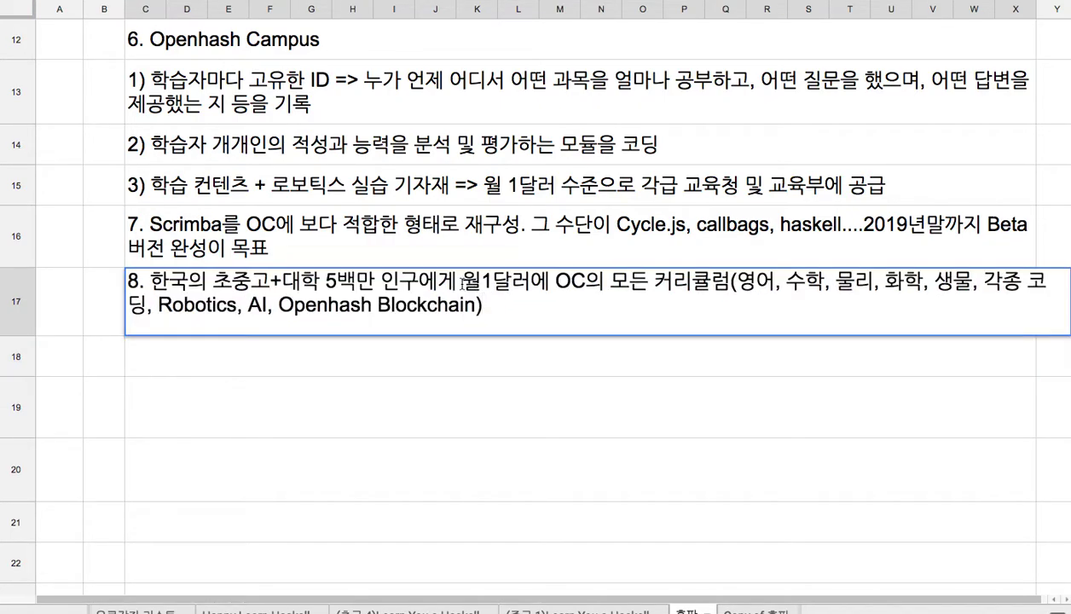
pyautogui.moveTo(465, 281); pyautogui.dragTo(528, 287)
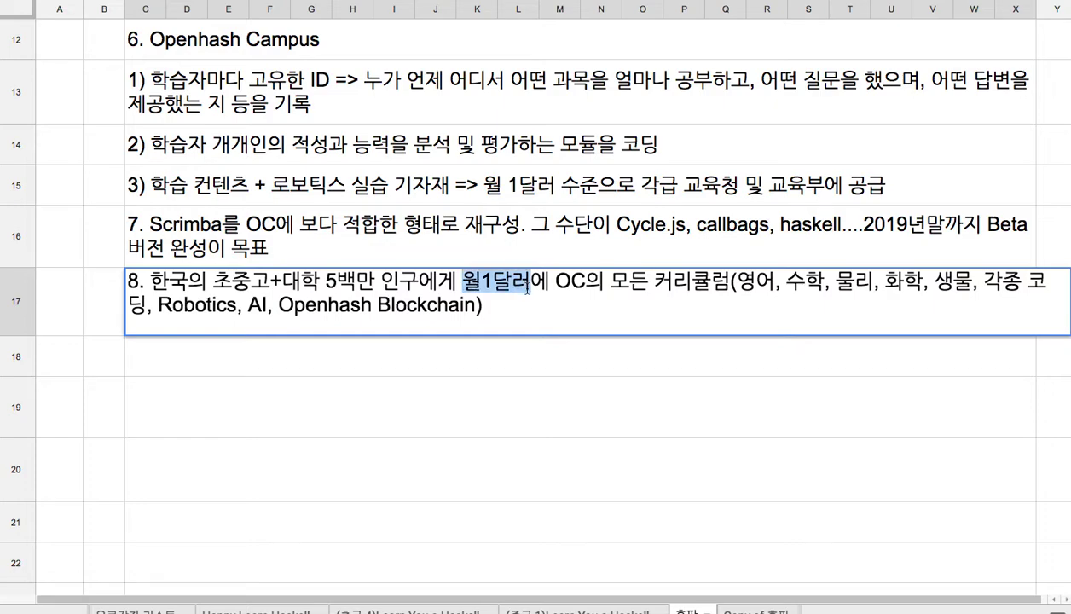
pyautogui.moveTo(737, 281); pyautogui.dragTo(762, 294)
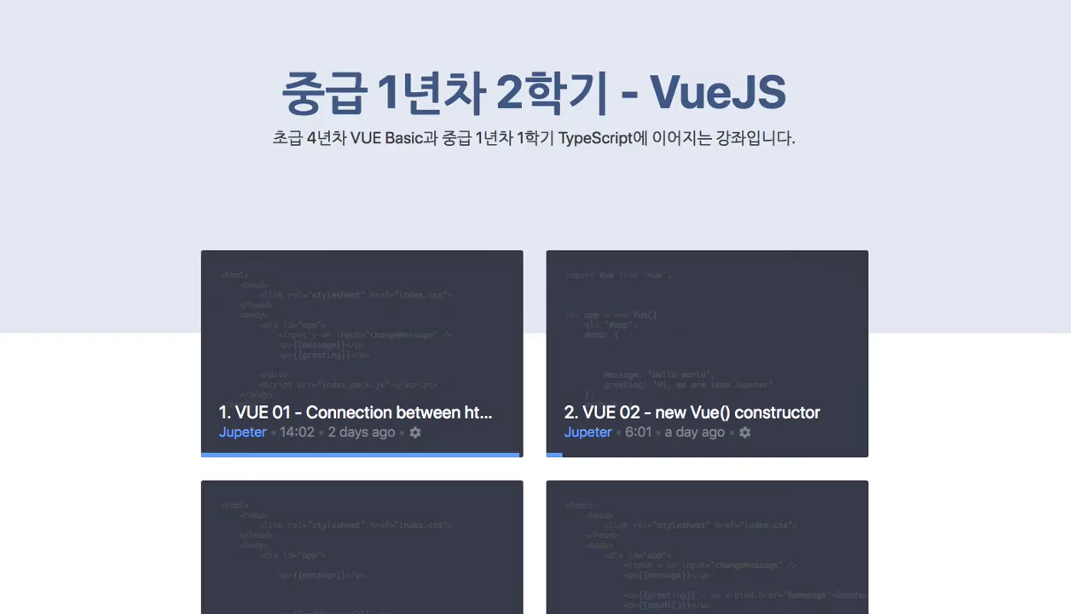
pyautogui.scroll(-10, 761, 159)
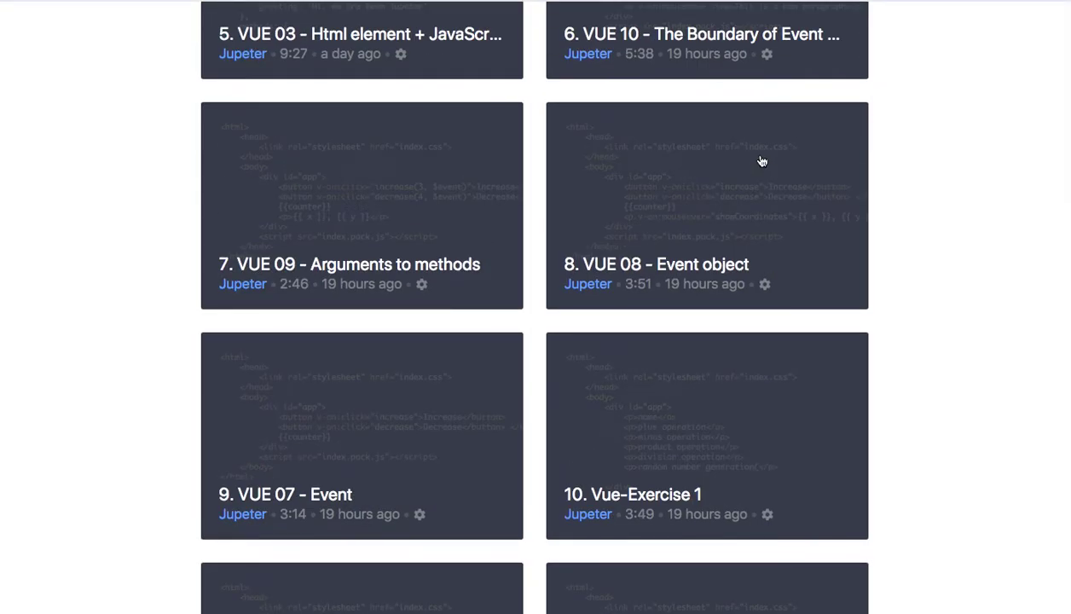
pyautogui.scroll(-1, 762, 161)
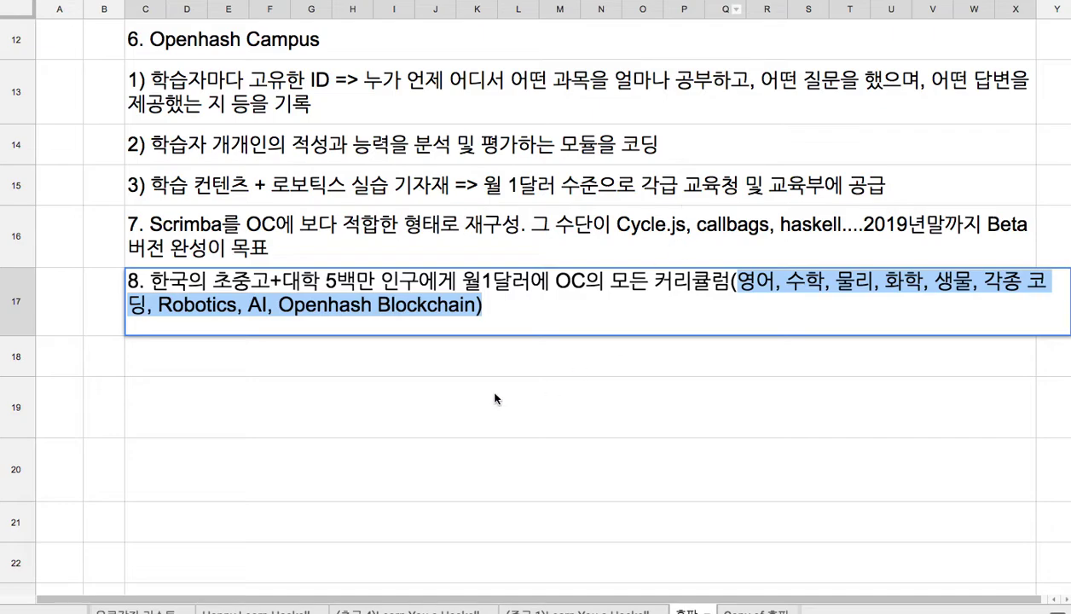
pyautogui.click(442, 359)
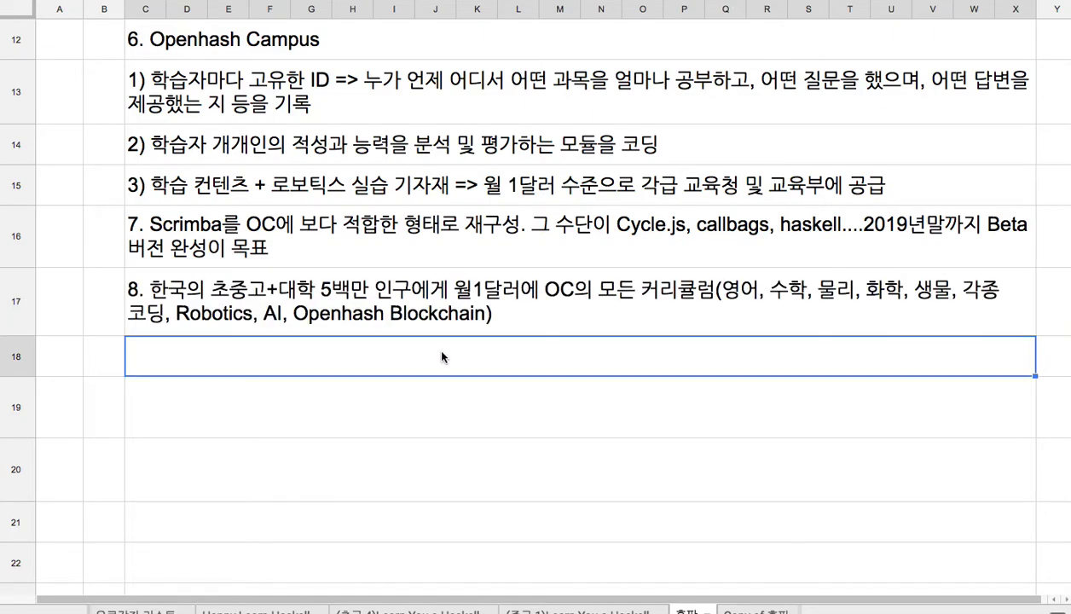
pyautogui.doubleClick(432, 342)
# Step: Append " = 최고의 강의 컨텐츠" after the subject list in note 8 in row 17
pyautogui.doubleClick(485, 298)
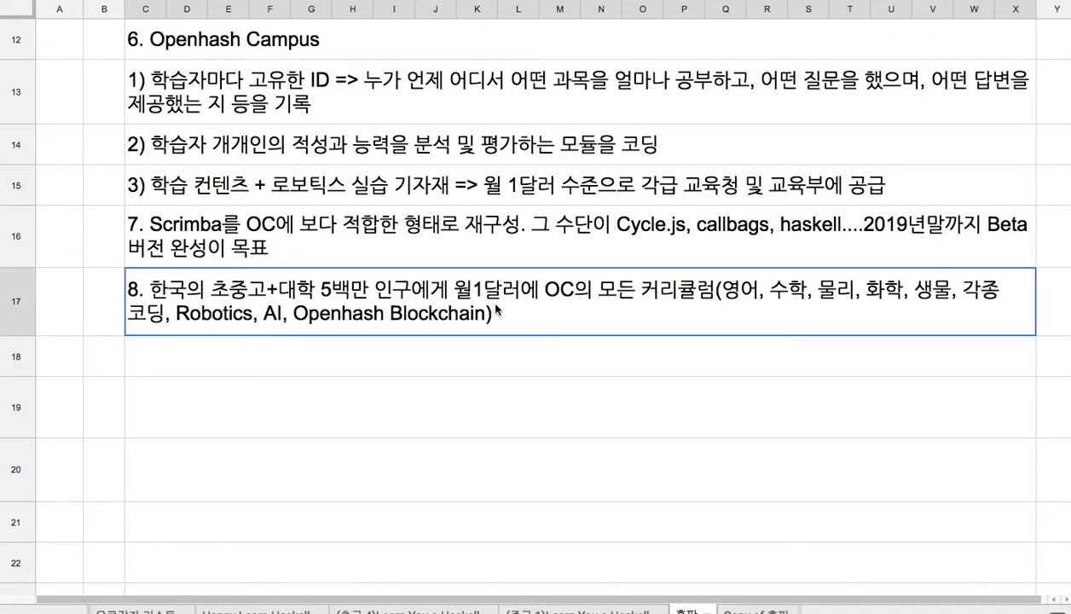
pyautogui.moveTo(209, 281); pyautogui.dragTo(329, 284)
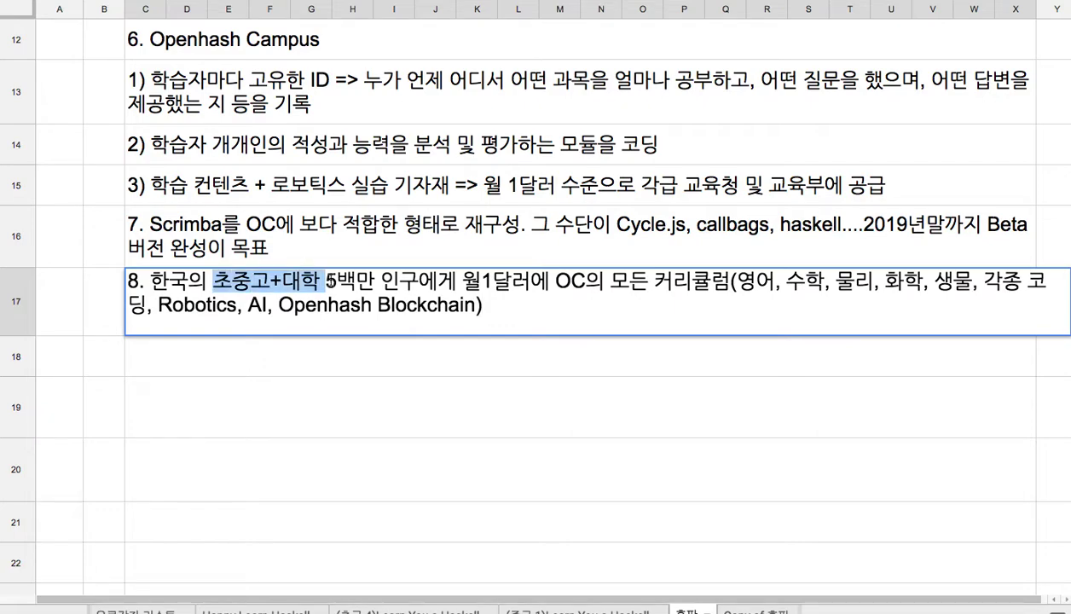
pyautogui.moveTo(459, 282); pyautogui.dragTo(523, 287)
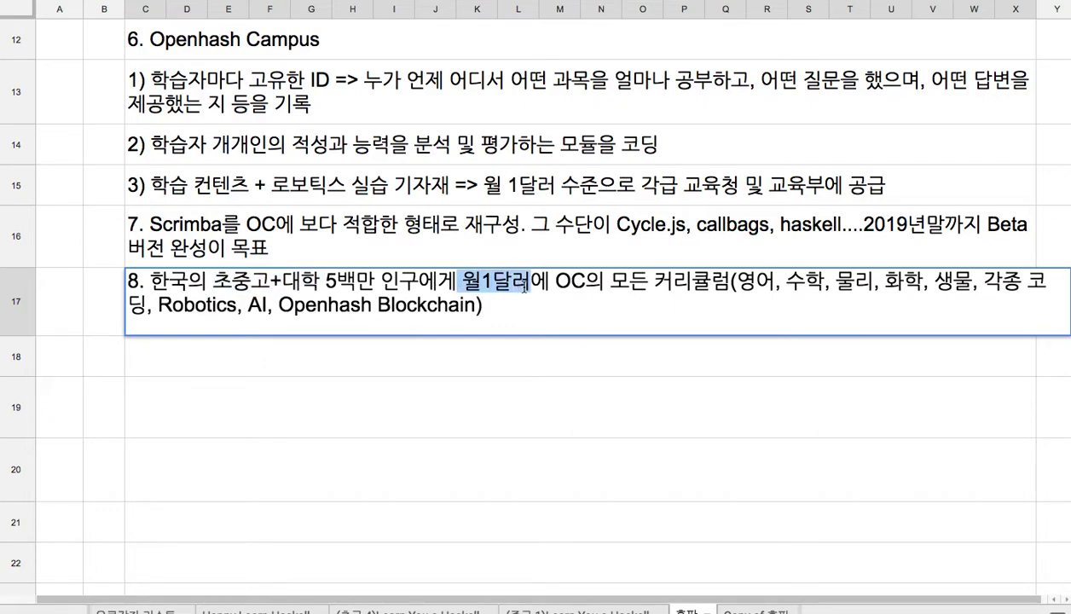
pyautogui.click(510, 310)
pyautogui.write('= chl')
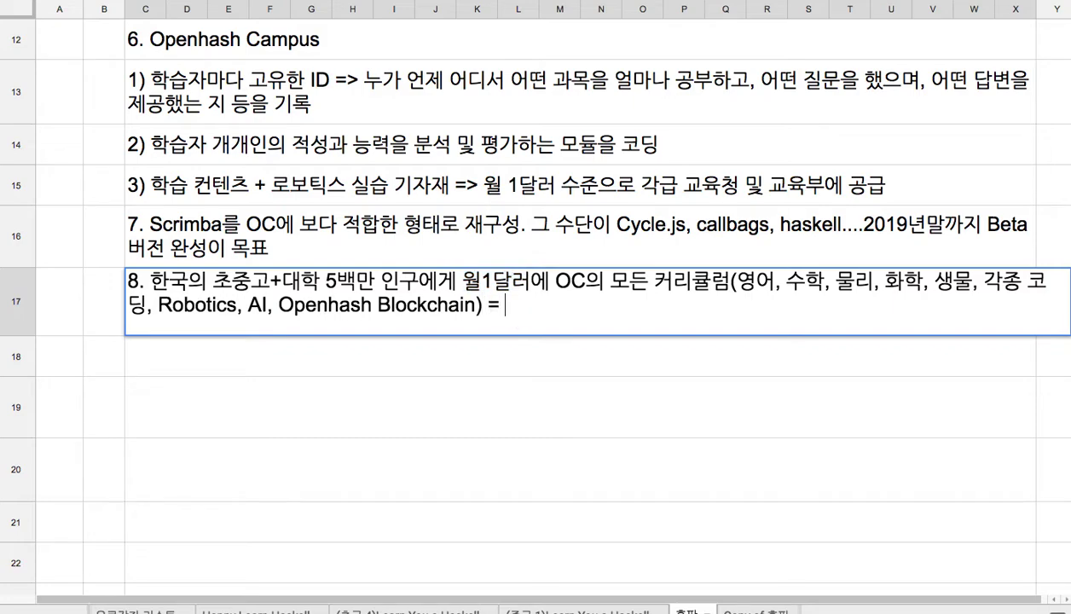
pyautogui.press('BackSpace')
pyautogui.press('BackSpace')
pyautogui.press('BackSpace')
pyautogui.write('최고의 강의 컨테')
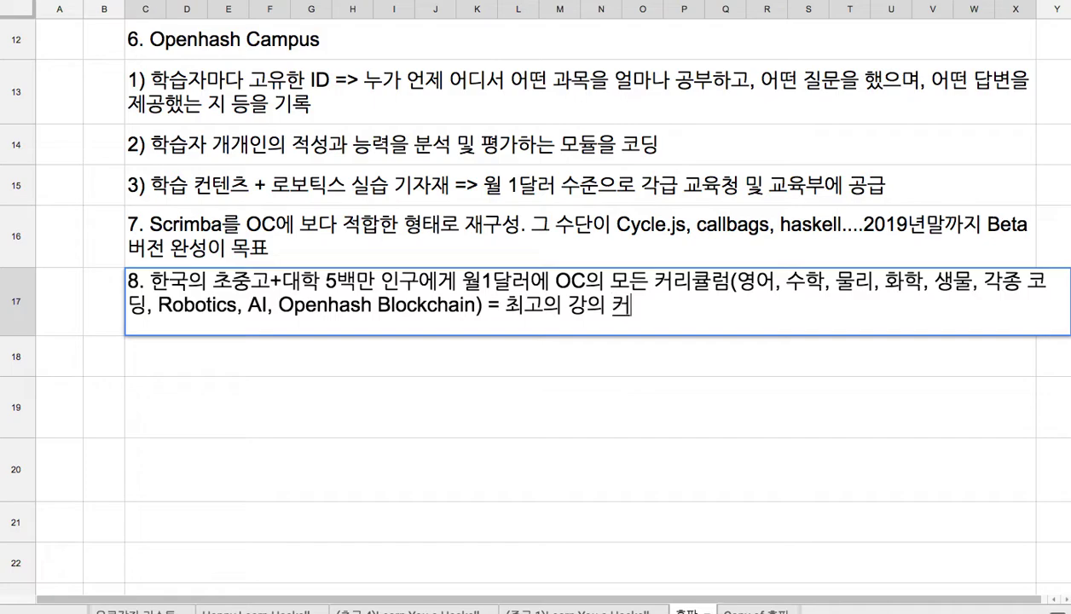
pyautogui.write('ㄴ츠')
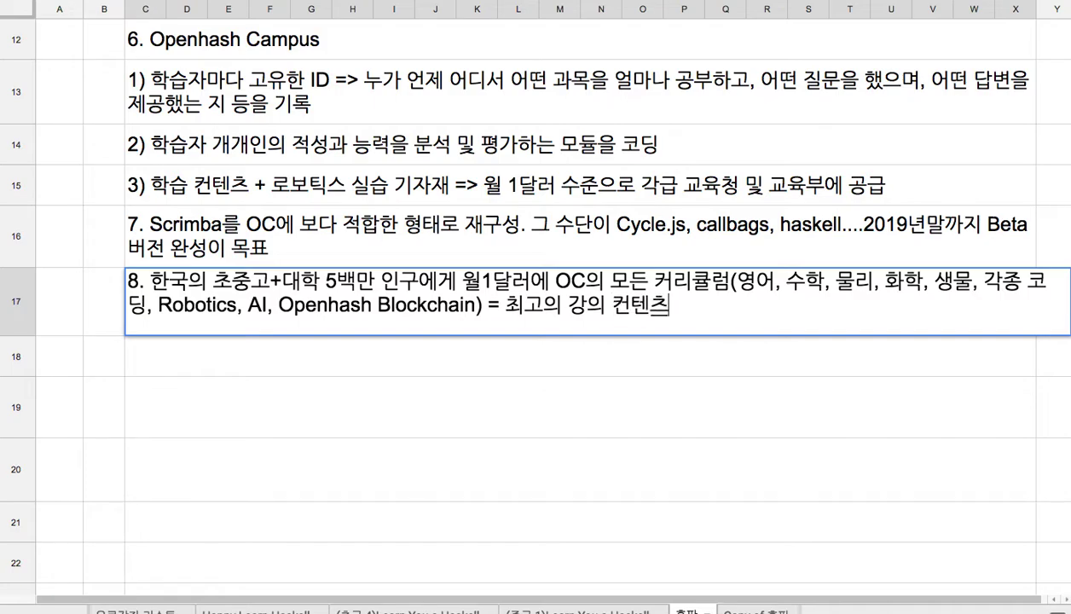
# Step: Append "(MIT Opencourseware + Openhash Campus)" directly after "최고의 강의 컨텐츠" in note 8 in row 17
pyautogui.write('(MIT Opencur')
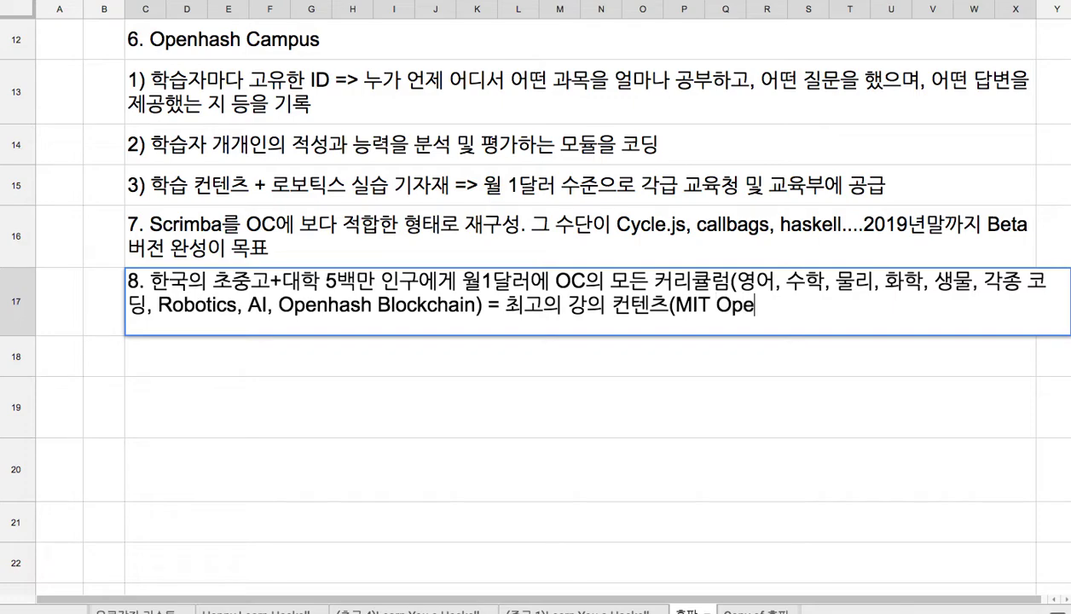
pyautogui.press('BackSpace')
pyautogui.press('BackSpace')
pyautogui.write('ourseware')
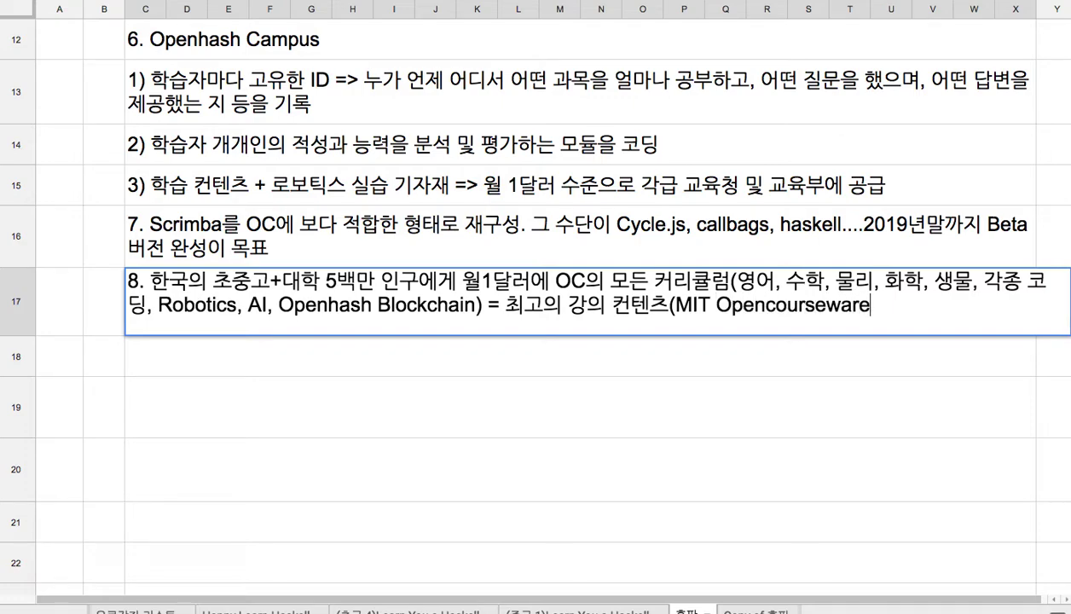
pyautogui.write(' + Openhas')
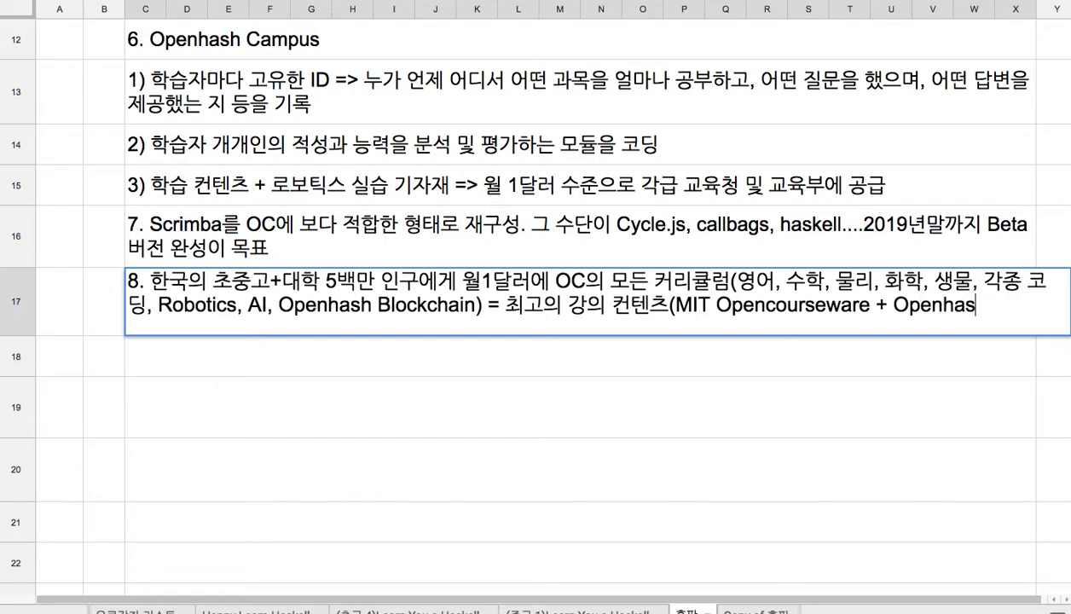
pyautogui.write('h Cam')
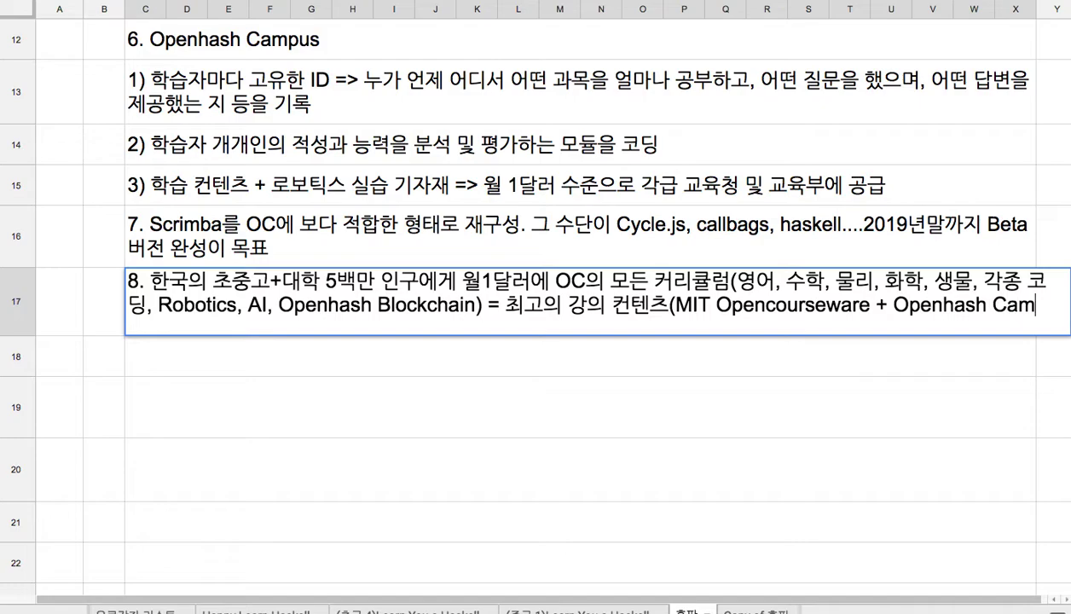
pyautogui.write('pus) ')
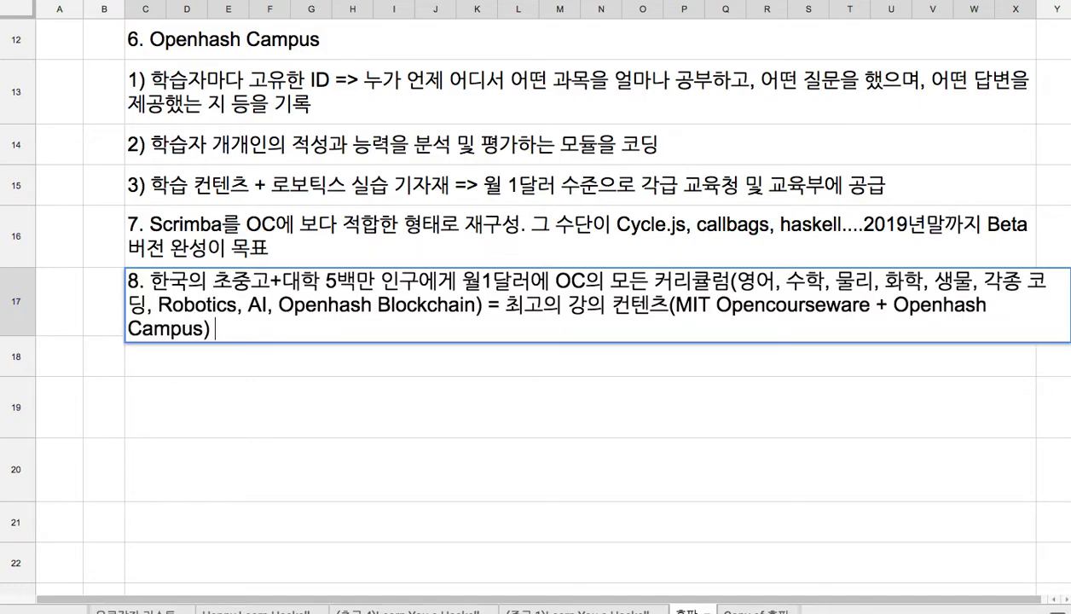
# Step: Extend note 8 with "+ 최고의 교육 플랫폼" and make row 17 tall enough for three text lines
pyautogui.write('+ ch')
pyautogui.press('BackSpace')
pyautogui.press('BackSpace')
pyautogui.write('최고의 교유ㄱ 플랫폼')
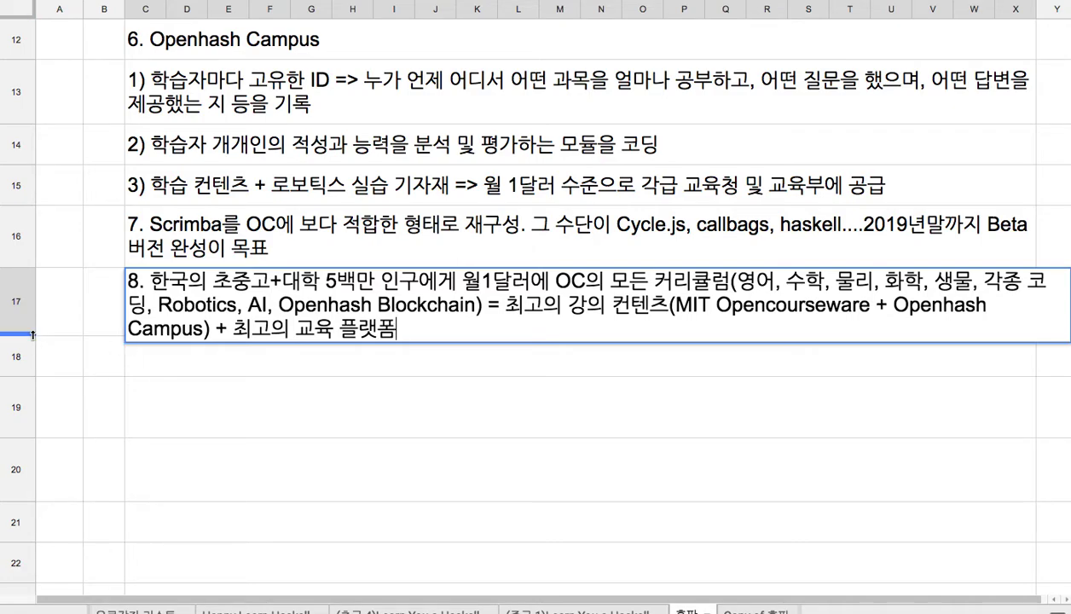
pyautogui.moveTo(32, 338); pyautogui.dragTo(32, 353)
pyautogui.press('Return')
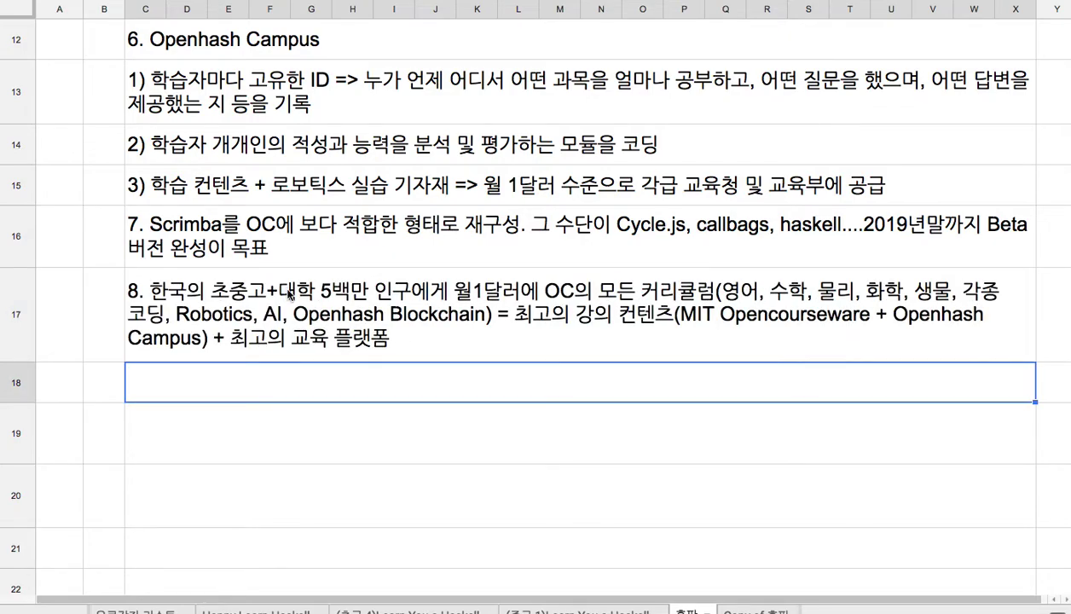
# Step: Append "(scrimba + openhash + ai + cycle.js + callbags + manyverse...)" to the end of note 8 and make row 17 taller
pyautogui.doubleClick(388, 342)
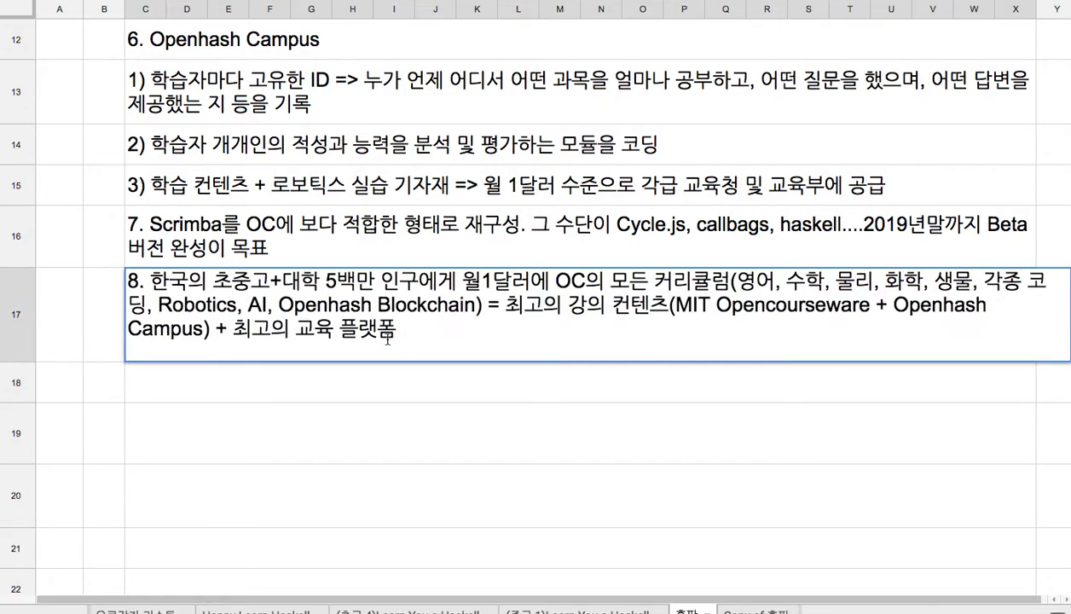
pyautogui.write('(scrim')
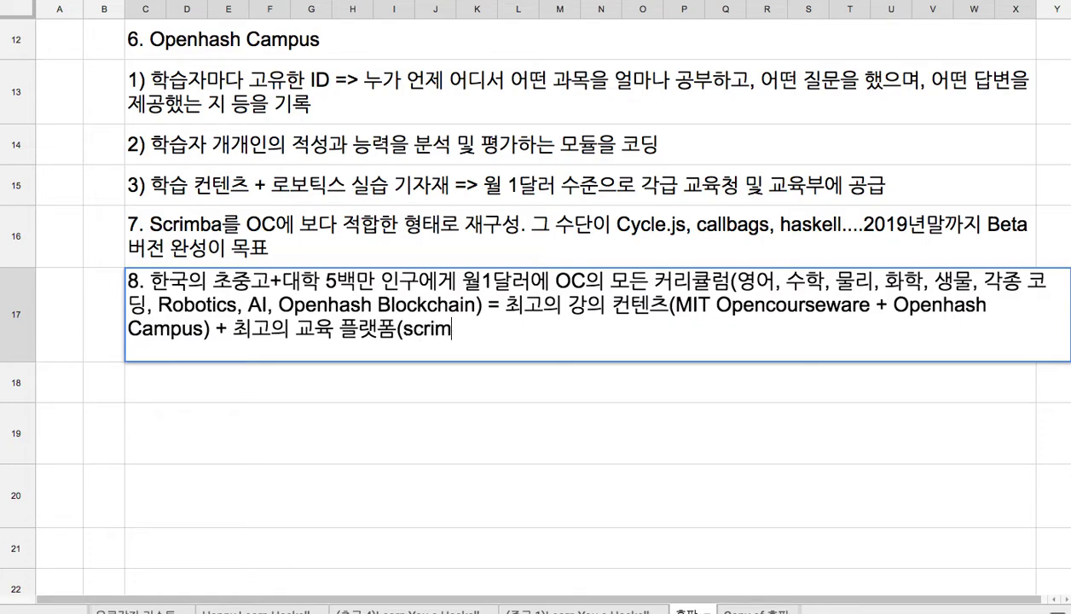
pyautogui.write('ba + op')
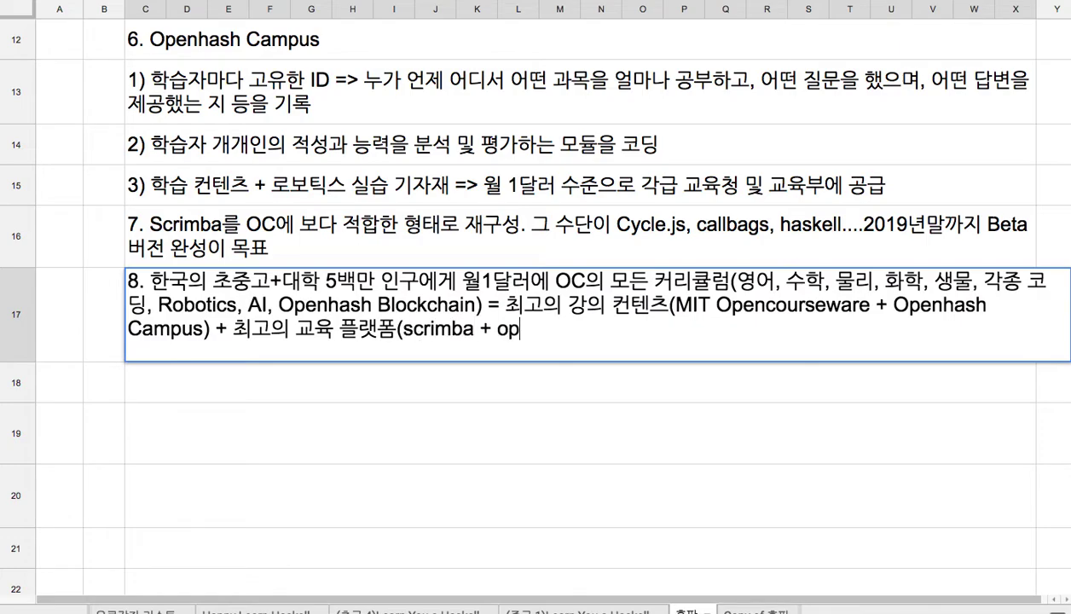
pyautogui.write('en')
pyautogui.press('BackSpace')
pyautogui.write('enhas')
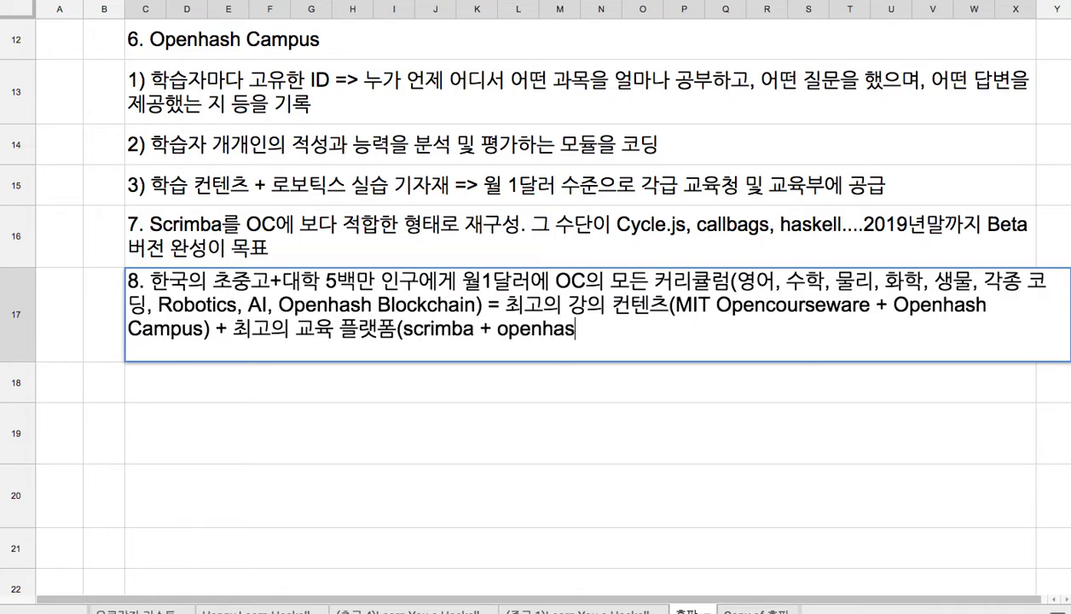
pyautogui.write('h + ai + cycle.js')
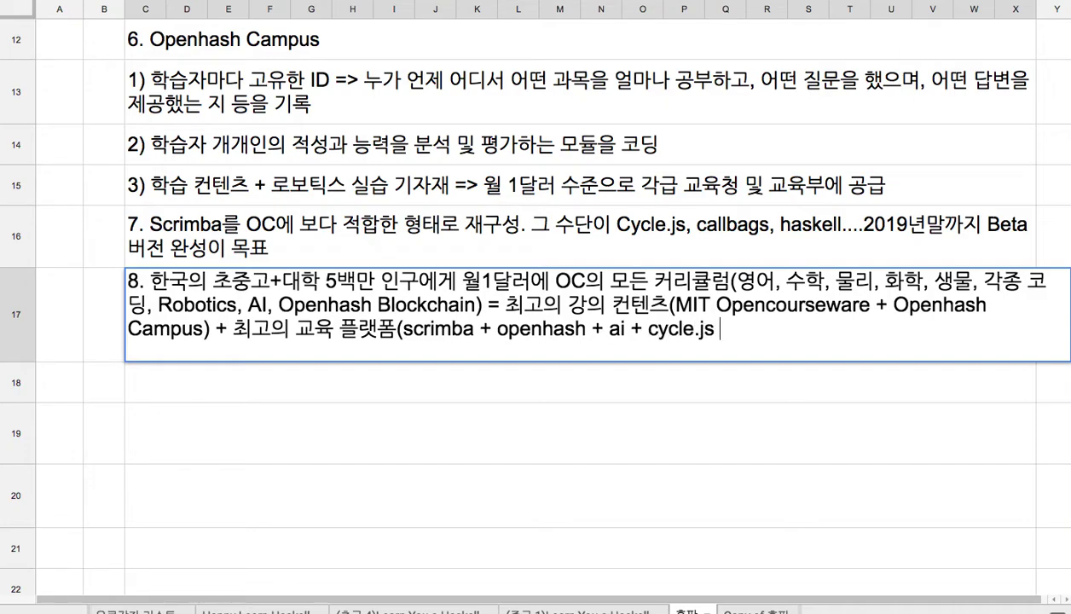
pyautogui.write(' + callb')
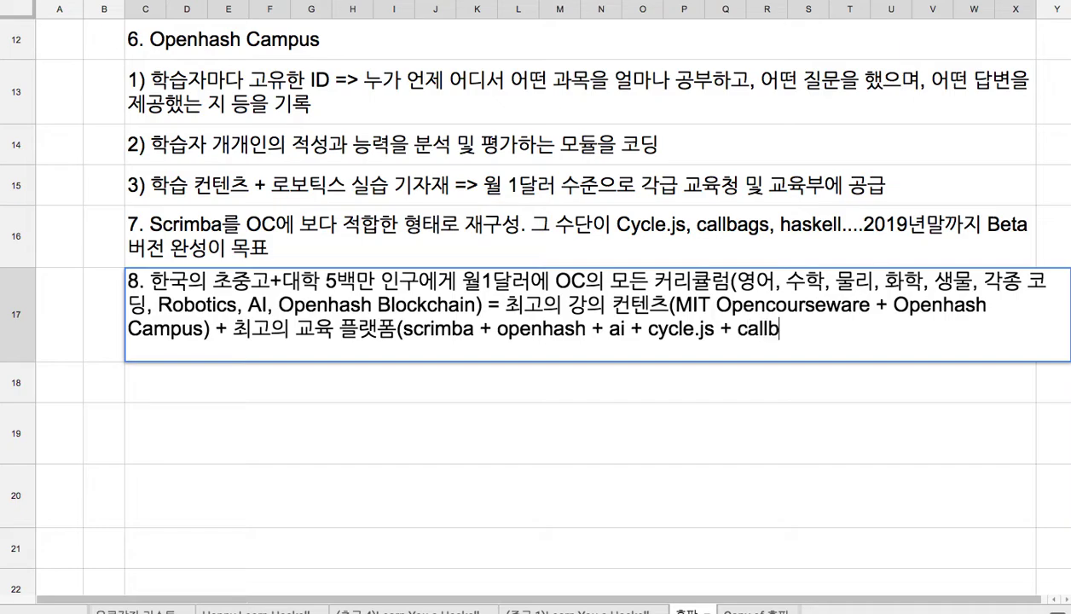
pyautogui.write('ags + manyverse')
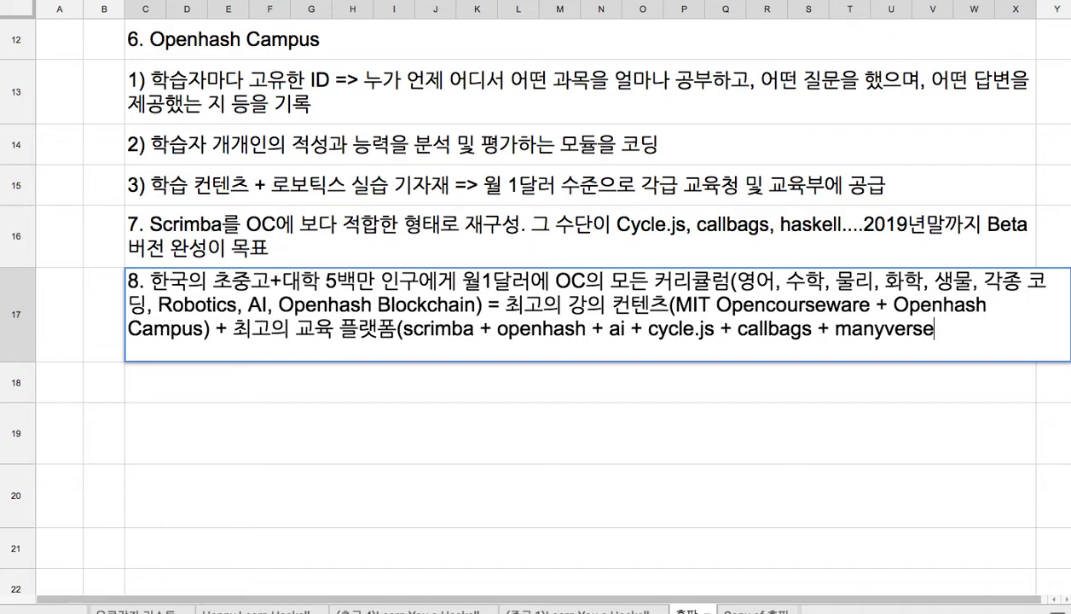
pyautogui.write('...)')
pyautogui.moveTo(317, 282); pyautogui.dragTo(418, 281)
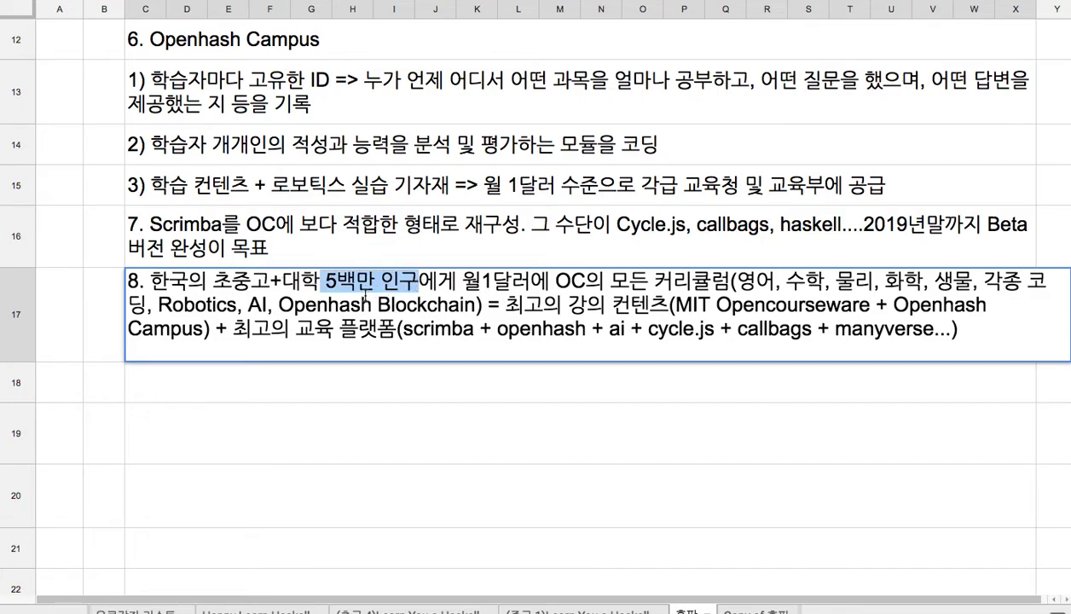
pyautogui.moveTo(25, 361); pyautogui.dragTo(25, 384)
# Step: Write note 9 in row 18 as "9. 한국 고등학생의 공교육비+사교육비 => 월 10만원"
pyautogui.click(177, 411)
pyautogui.scroll(-3, 175, 407)
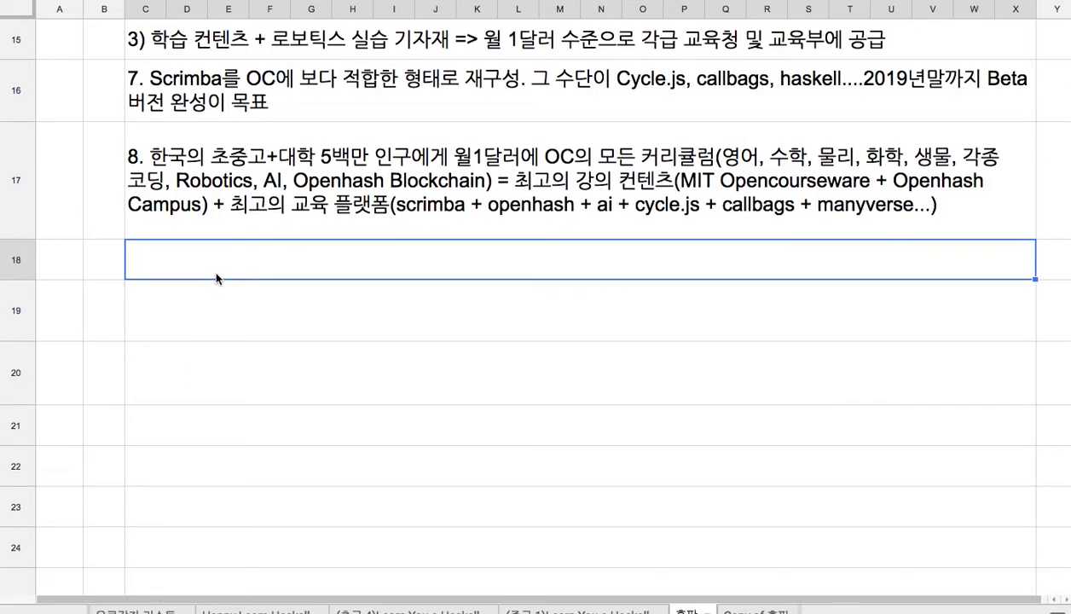
pyautogui.write('9. g')
pyautogui.press('BackSpace')
pyautogui.write('하')
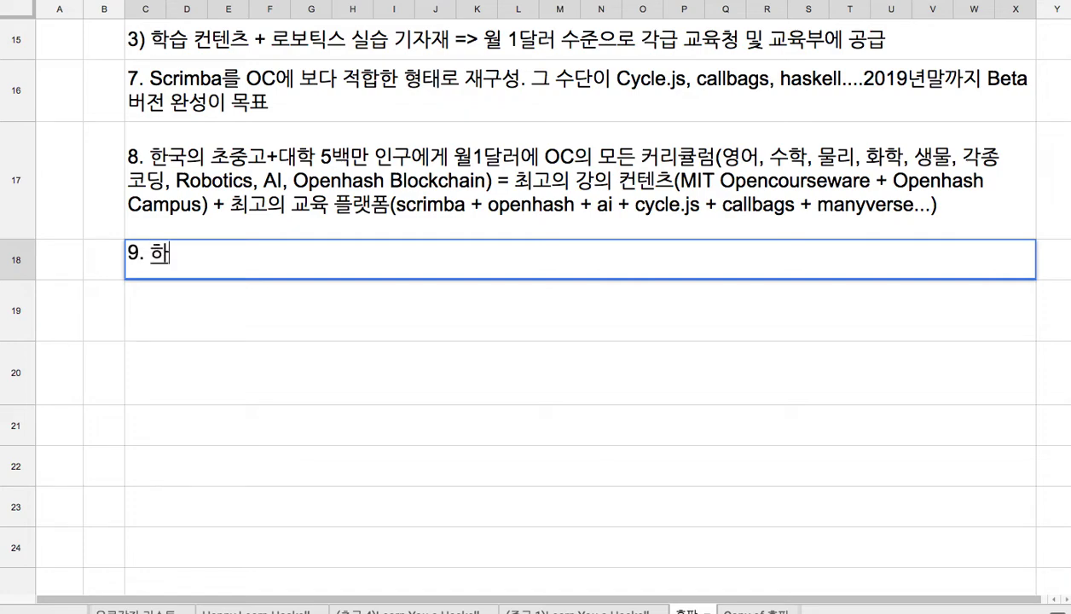
pyautogui.write('ㄴ국 고등ㅎ')
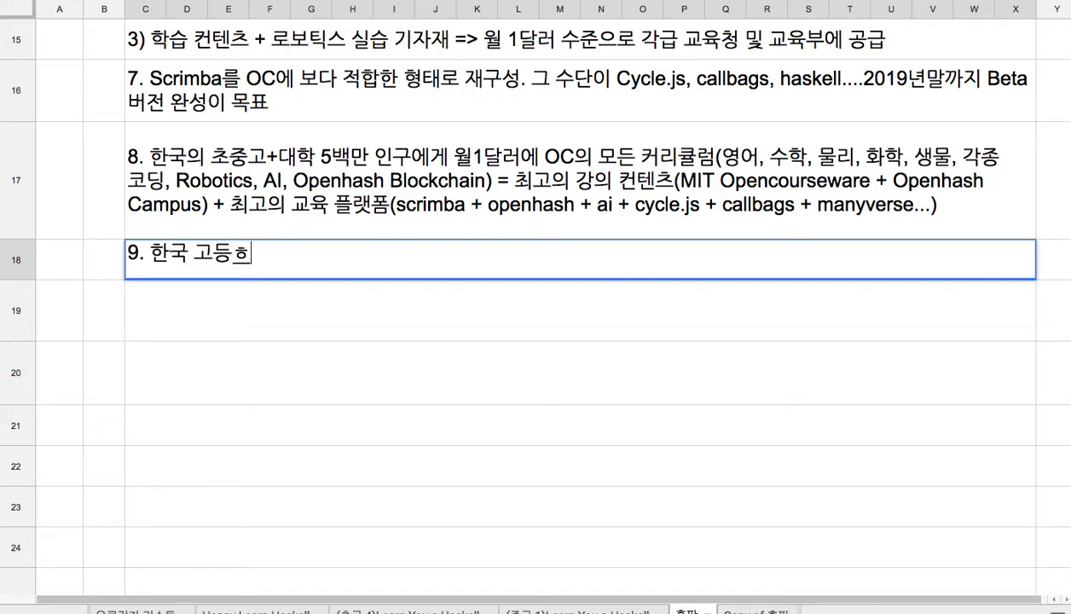
pyautogui.write('ㅏㄱ생 ㅇ')
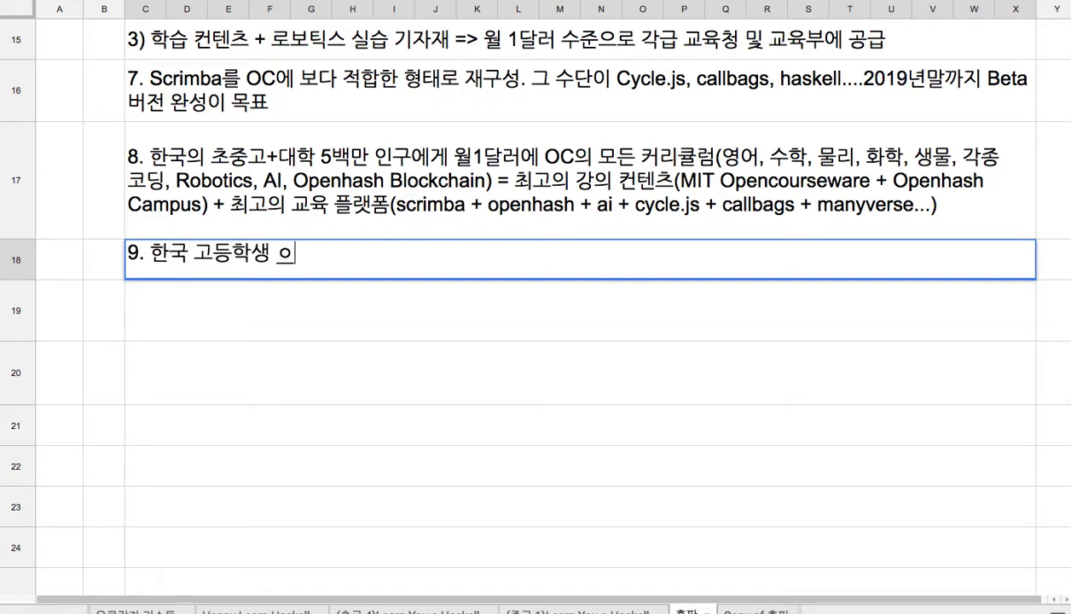
pyautogui.press('BackSpace')
pyautogui.press('BackSpace')
pyautogui.write('ㅇㅢ ㄱㅗㅇ')
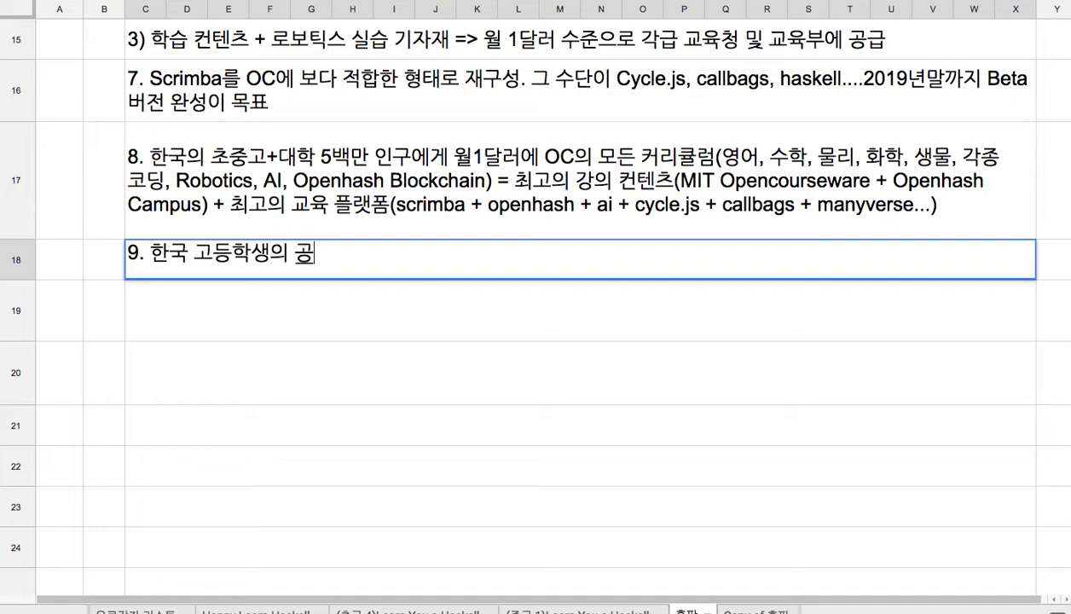
pyautogui.write('ㄱㅛㅇㅠㄱㅂㅣ')
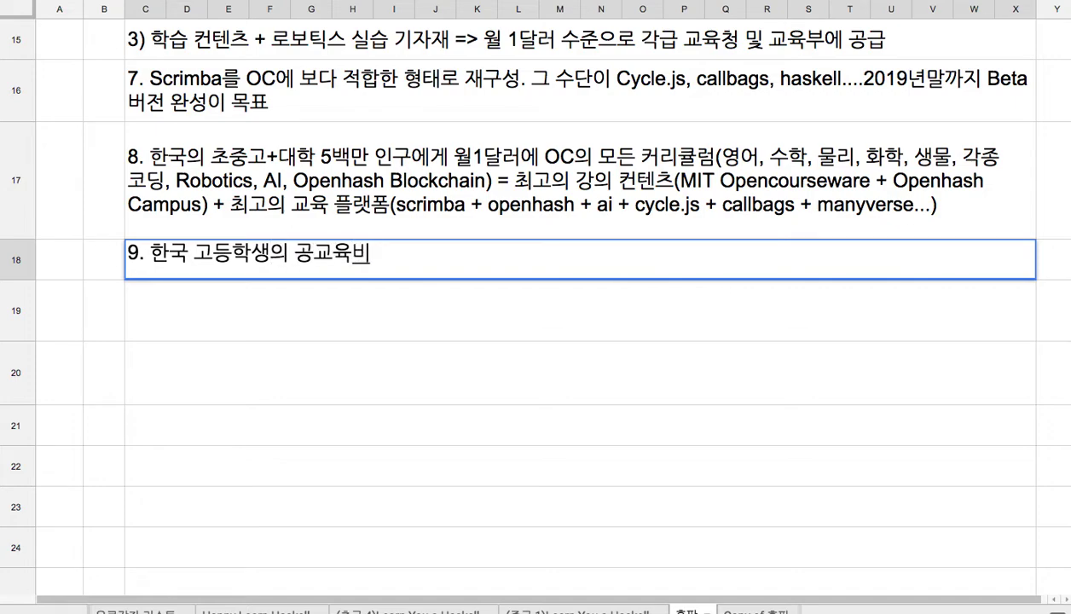
pyautogui.write('+ㅅㅏㄱㅛㅇㅠㄱㅂㅣ')
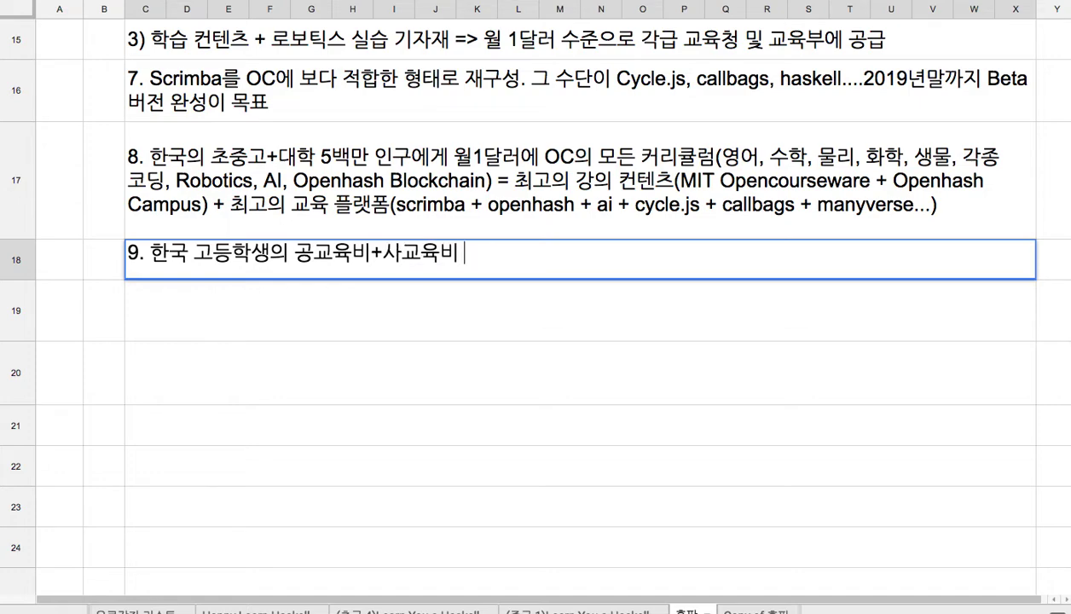
pyautogui.write(' => ㅇㅝㄹ 10ㅁㅏㄴㅇㅝㄴ')
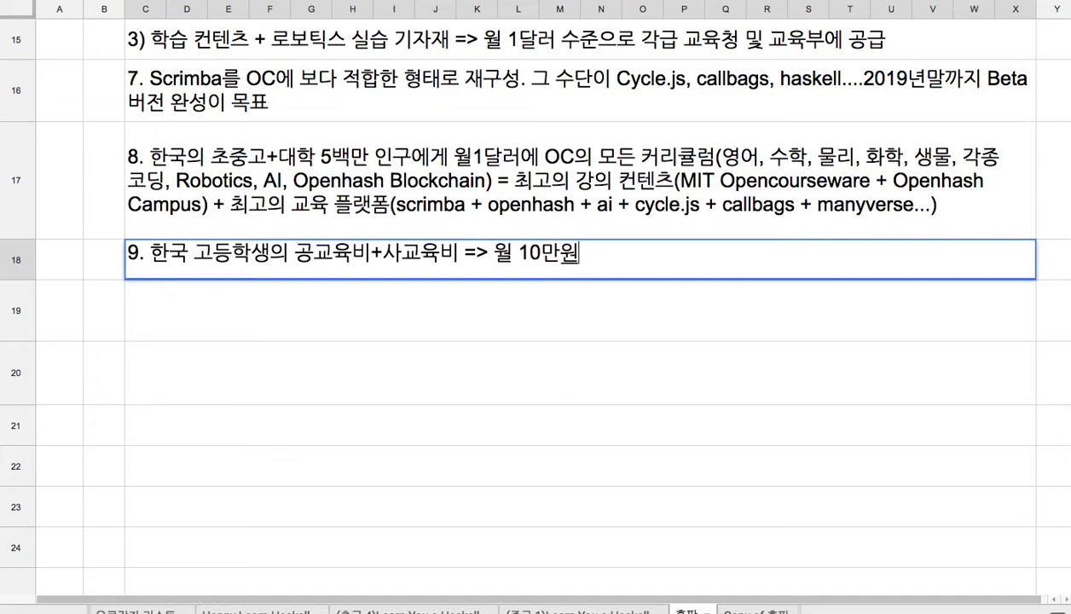
# Step: Review the education costs in note 9 and highlight the lecture content and platform part of note 8
pyautogui.moveTo(294, 253); pyautogui.dragTo(414, 253)
pyautogui.click(418, 199)
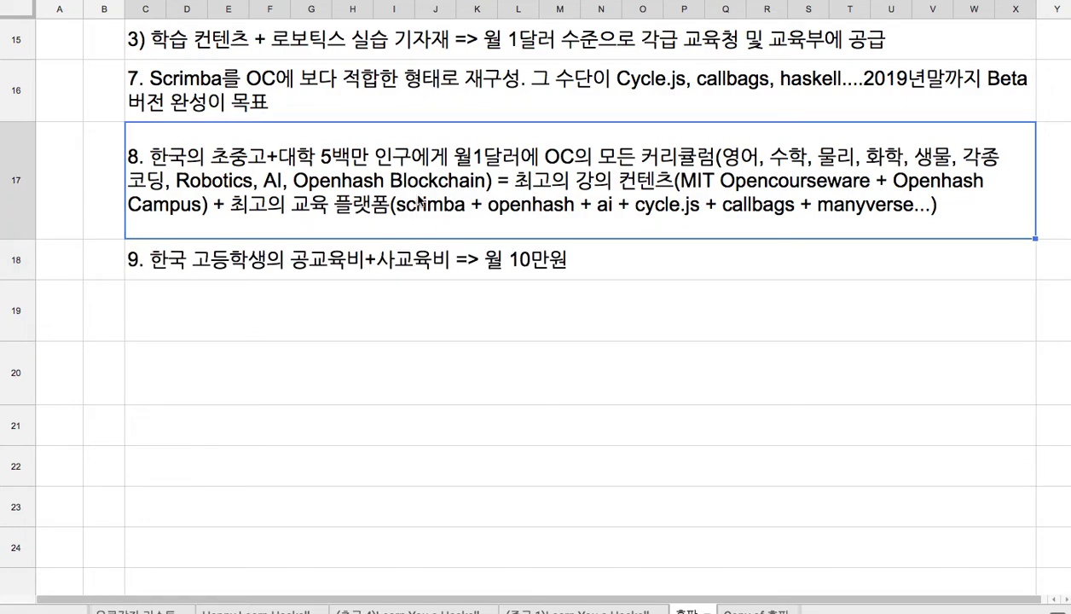
pyautogui.doubleClick(419, 199)
pyautogui.moveTo(505, 159); pyautogui.dragTo(520, 199)
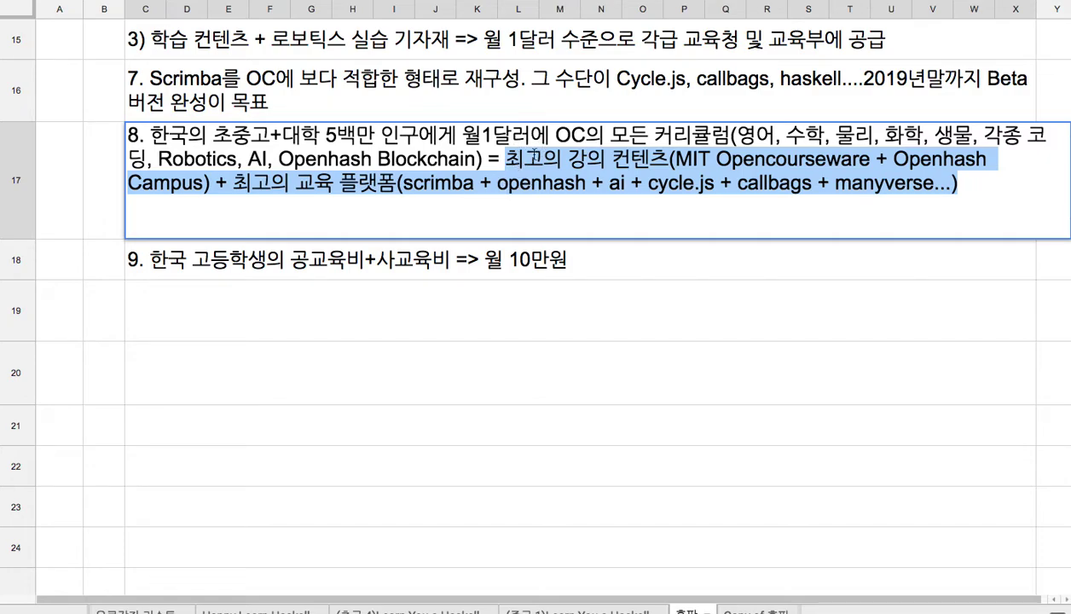
# Step: Append "=> 월 1천원에 공급" to the end of note 9 in row 18
pyautogui.doubleClick(579, 256)
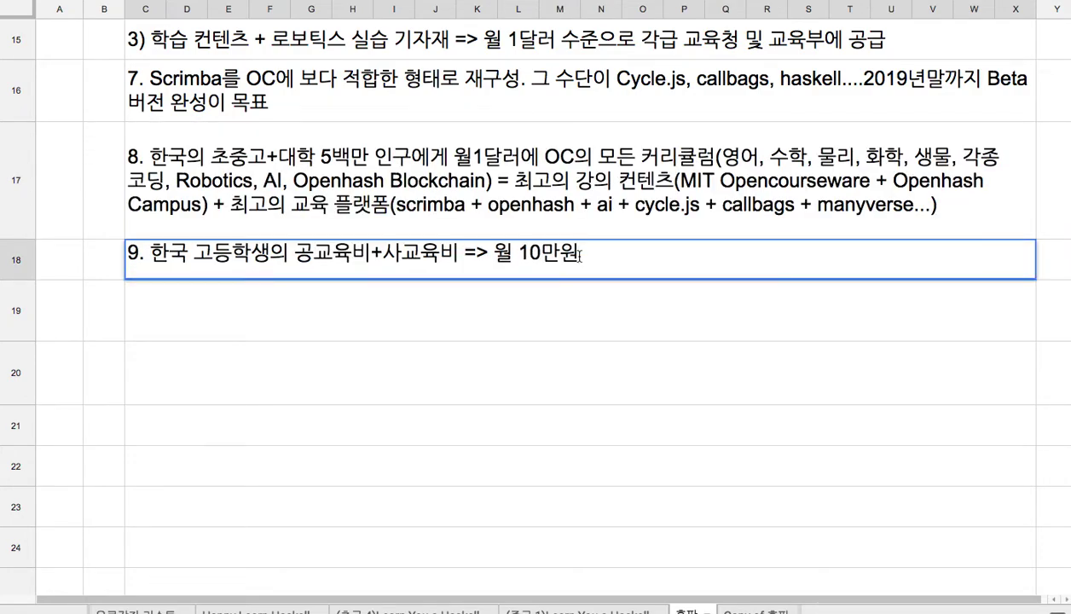
pyautogui.write('=> 월 1')
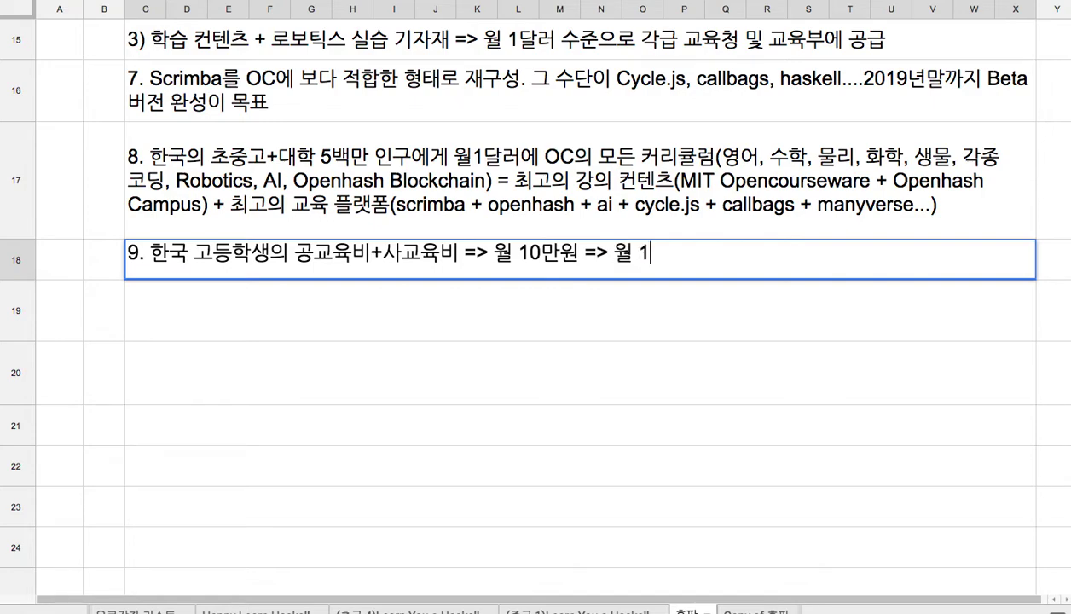
pyautogui.write('천원에 고')
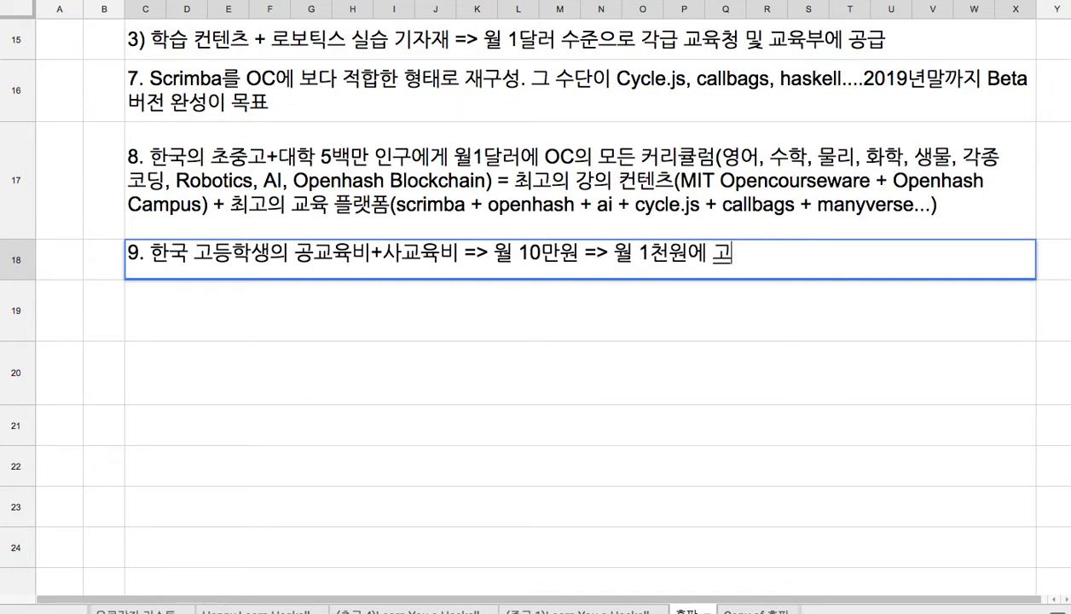
pyautogui.write('ㅇ급')
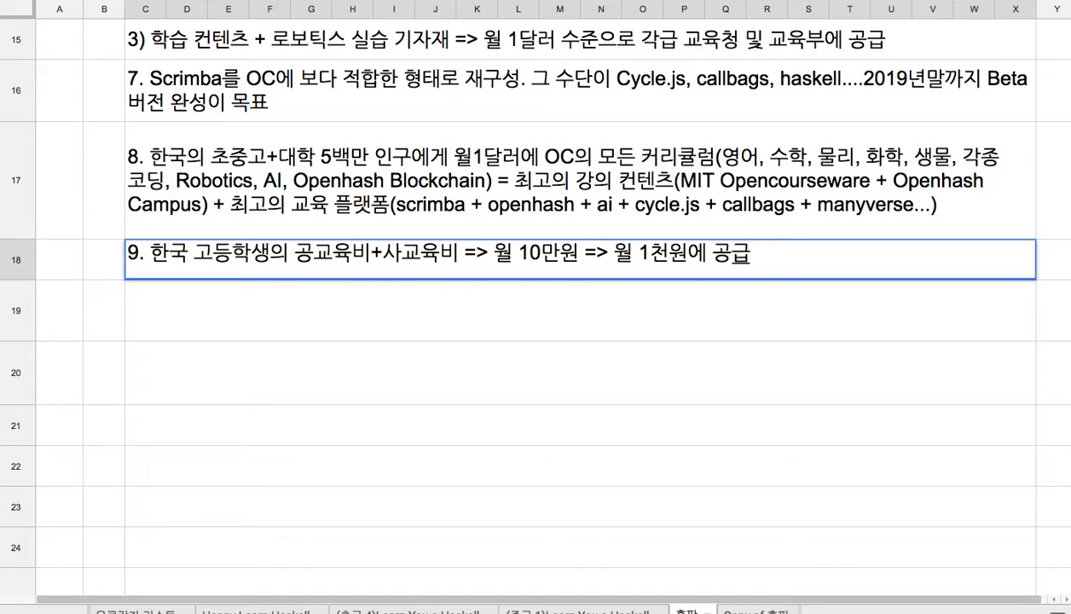
pyautogui.press('Return')
# Step: Write note 10 in row 19 as "10. 태국, 베트남, 인도네시아, 캄보디아 ASEAN 9개국이 자동으로 한국 모델을 적용"
pyautogui.write('10 ')
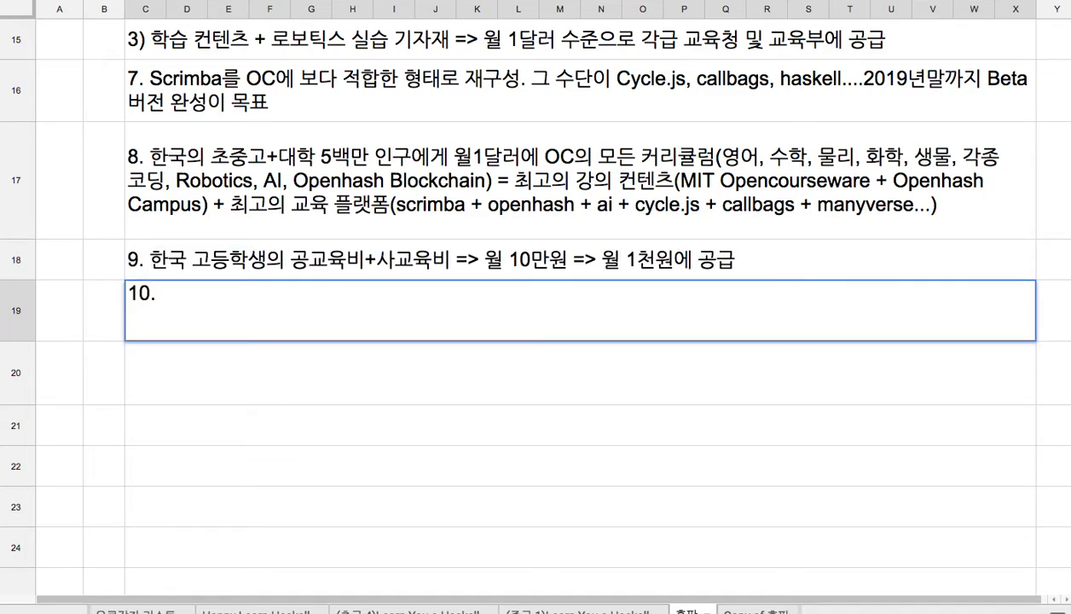
pyautogui.write('태국, 베')
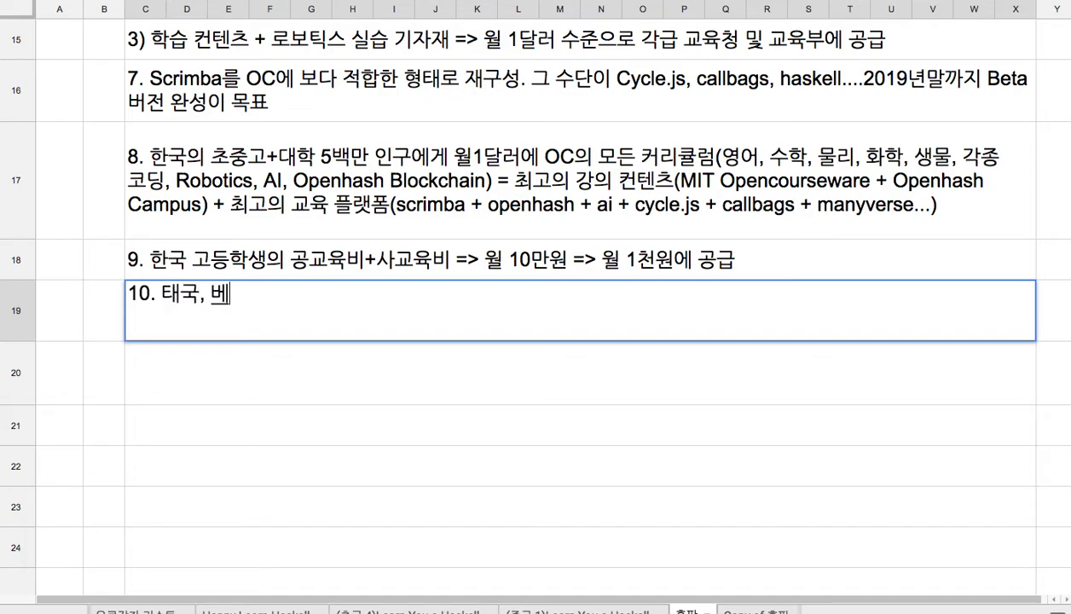
pyautogui.write('트남, 인돈')
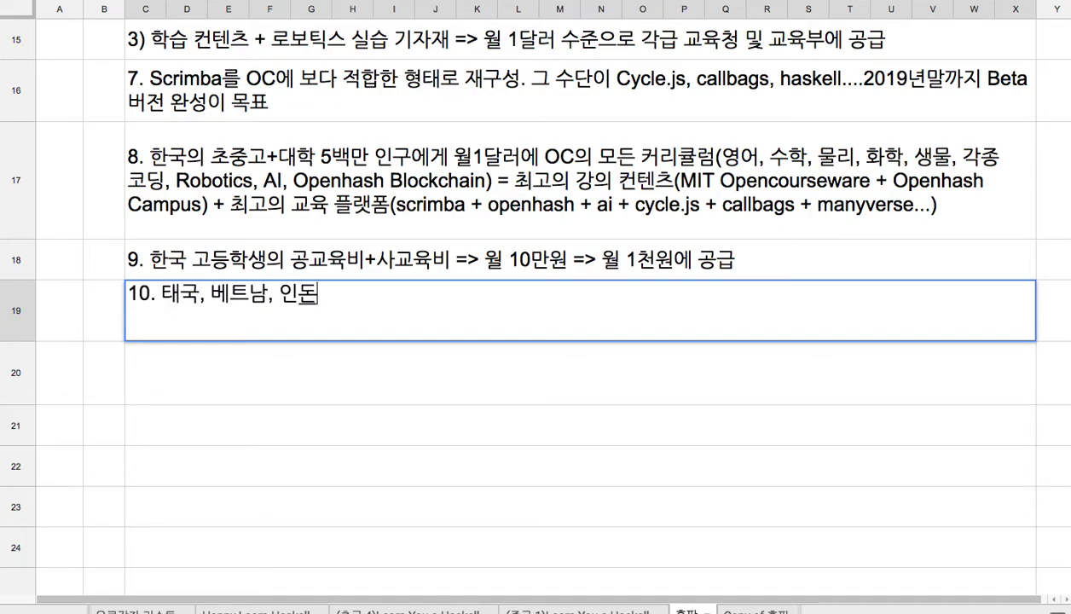
pyautogui.write('넷')
pyautogui.write('캄보')
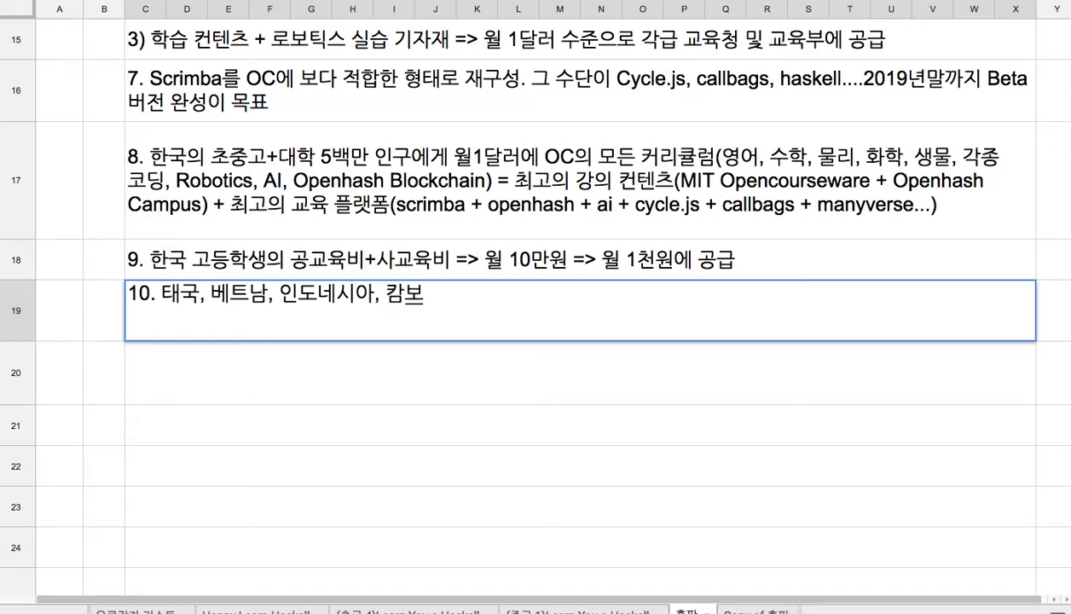
pyautogui.write('디아 AS')
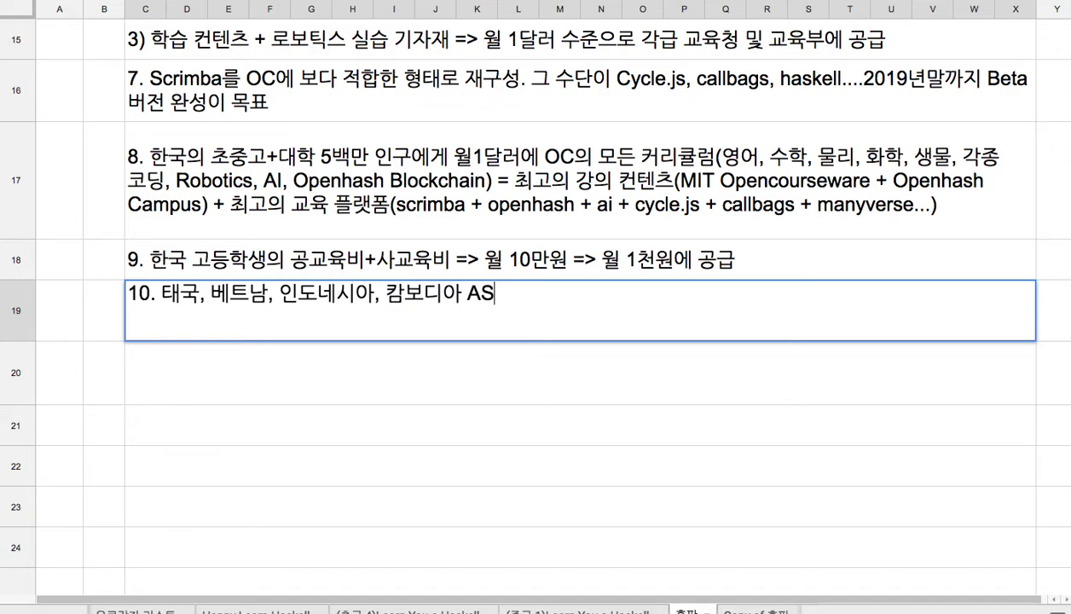
pyautogui.write('EAN 9ror')
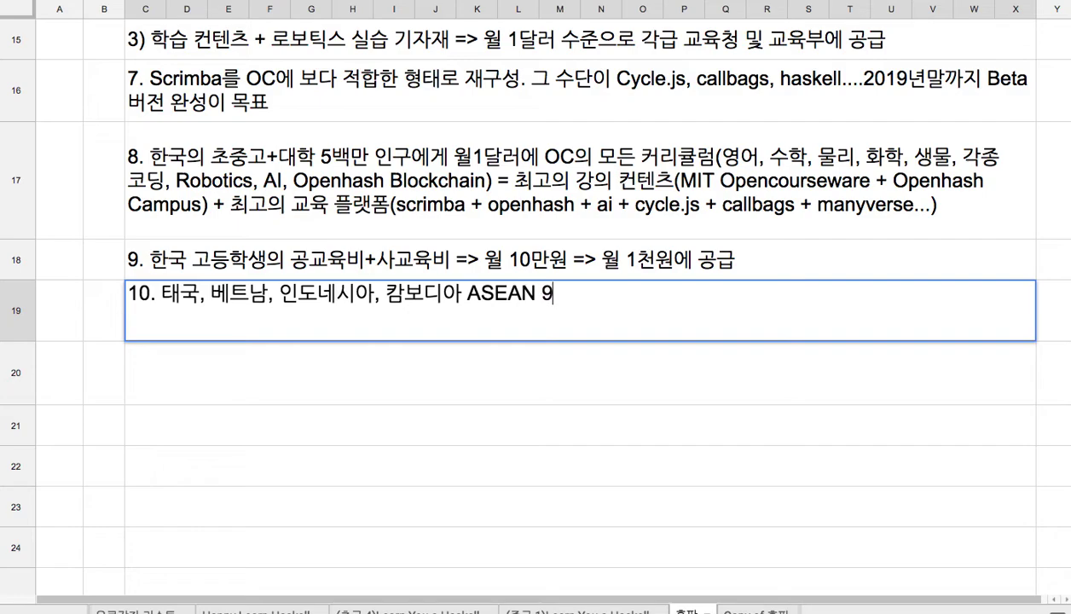
pyautogui.press('BackSpace')
pyautogui.press('BackSpace')
pyautogui.press('BackSpace')
pyautogui.write('개국이 잠')
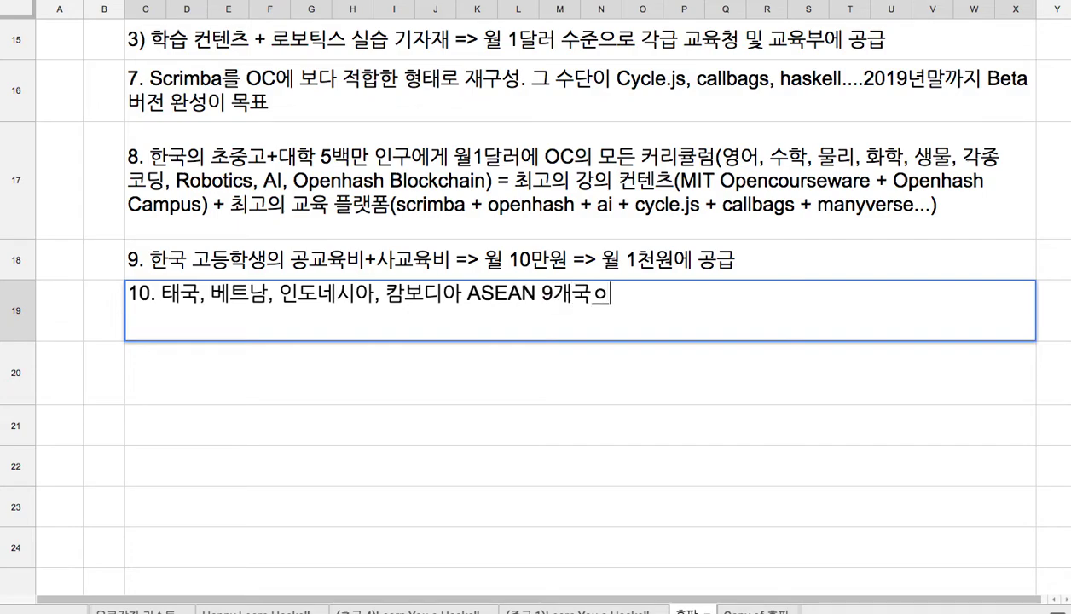
pyautogui.write('동으로 한국 모델ㅇ')
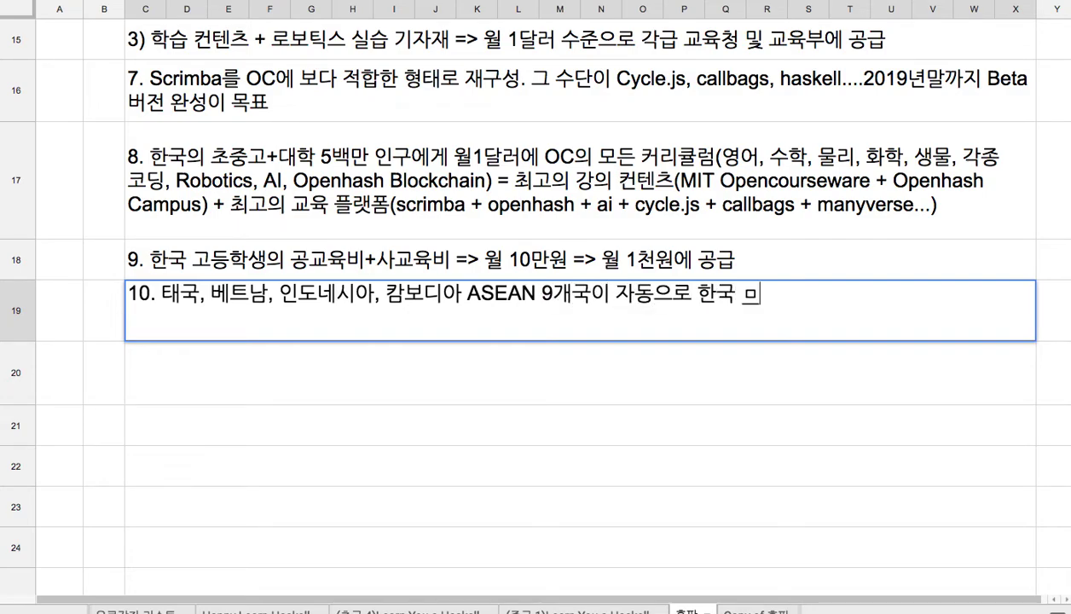
pyautogui.write('을 적용')
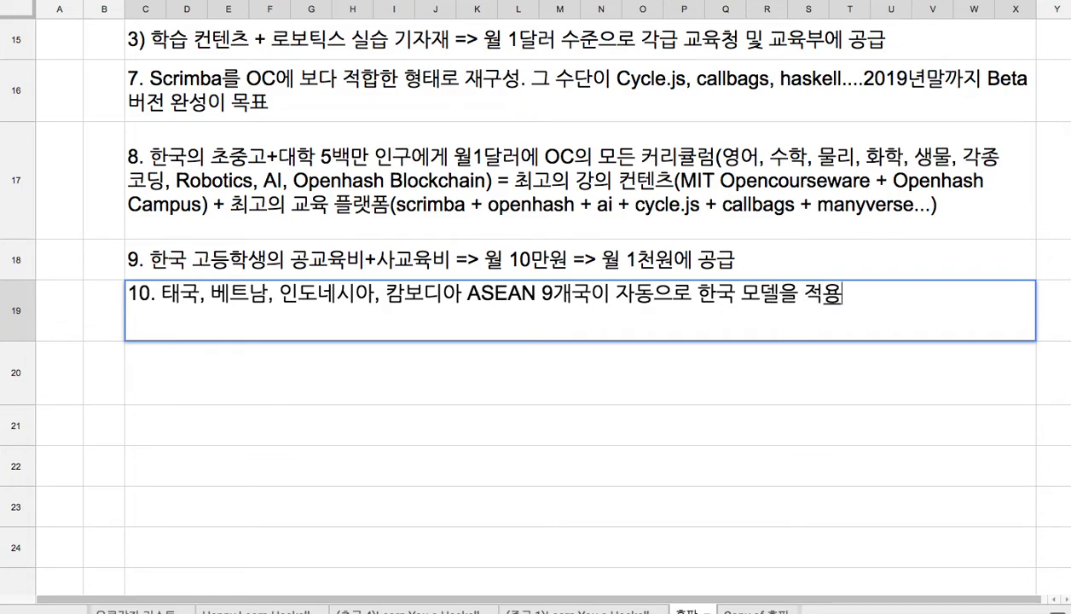
# Step: Highlight "월 1천원" in note 9 and "ASEAN 9개국" in note 10 to review them
pyautogui.press('Up')
pyautogui.press('Return')
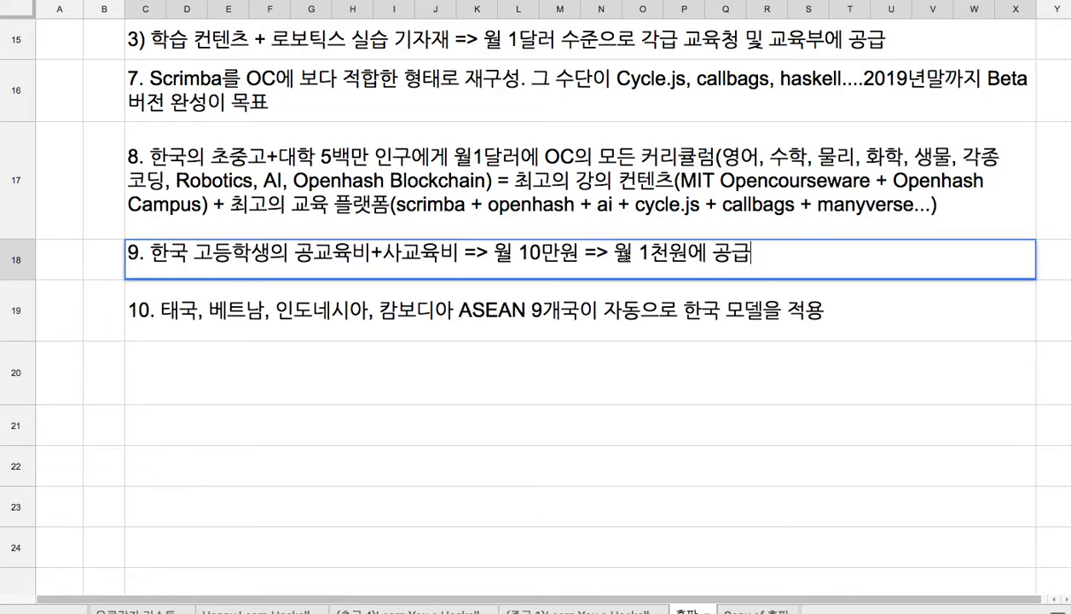
pyautogui.press('Left')
pyautogui.press('Left')
pyautogui.press('Left')
pyautogui.press('Left')
pyautogui.press('Left')
pyautogui.press('Left')
pyautogui.press('Left')
pyautogui.press('Left')
pyautogui.press('Left')
pyautogui.hotkey('shift', 'Right')
pyautogui.hotkey('shift', 'Right')
pyautogui.hotkey('shift', 'Right')
pyautogui.hotkey('shift', 'Right')
pyautogui.hotkey('shift', 'Right')
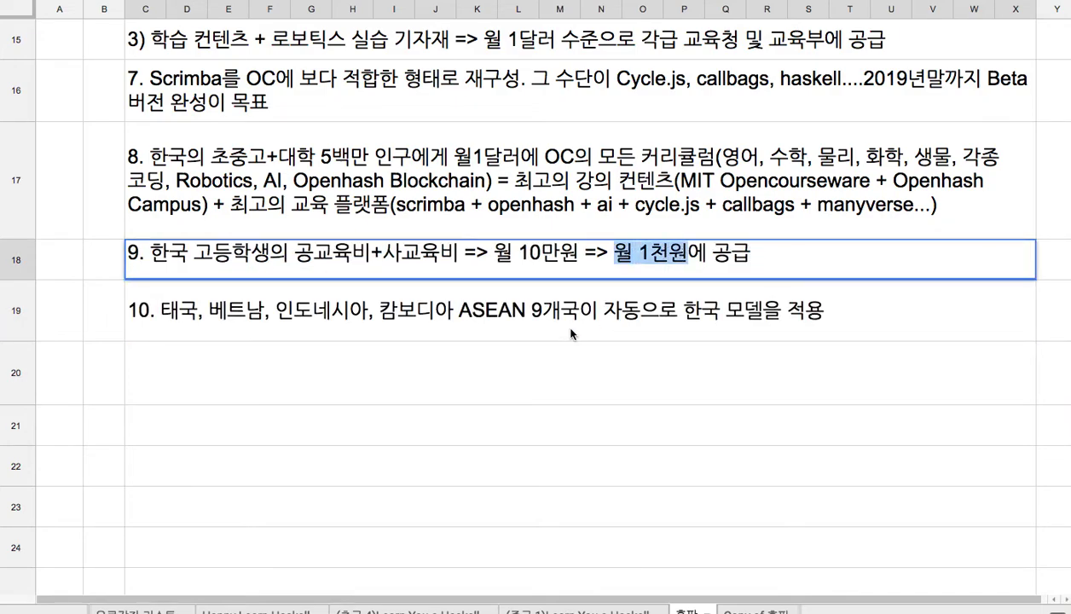
pyautogui.press('Return')
pyautogui.press('Return')
pyautogui.moveTo(590, 293); pyautogui.dragTo(468, 296)
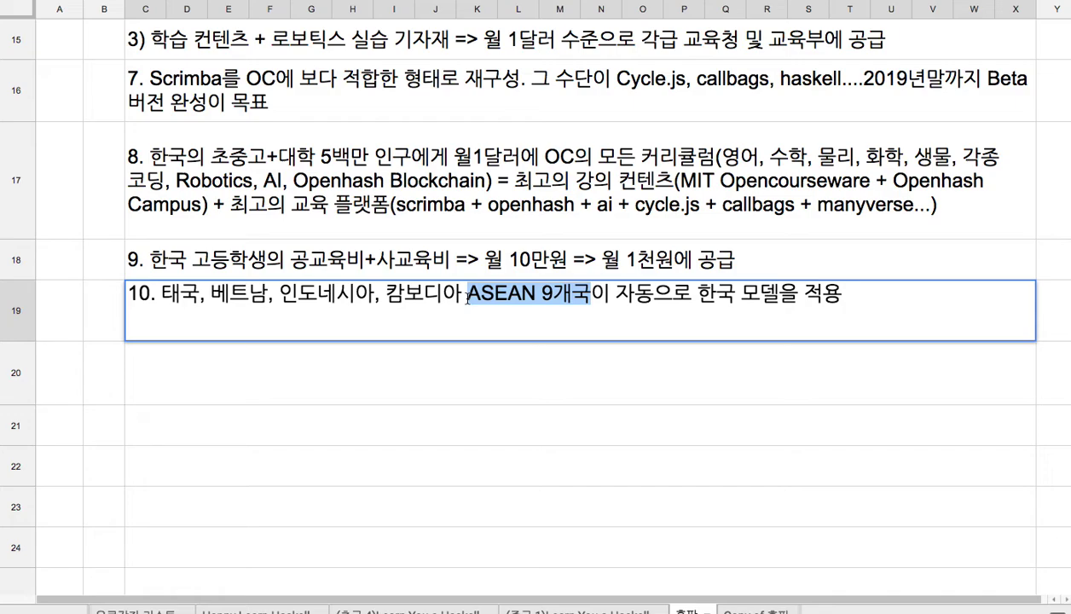
pyautogui.doubleClick(623, 260)
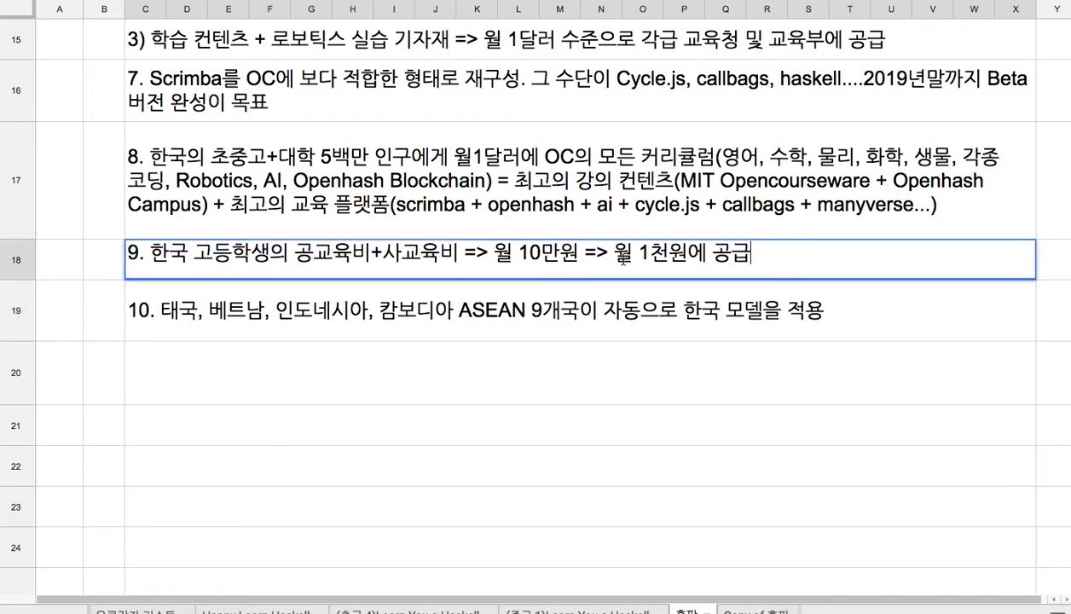
# Step: Write note 11 in row 20 as "11. 중국과 일본이 따라 올 수 밖에 없고, 세계 전역으로 확산할 수 있으리라 기대합니다."
pyautogui.click(500, 355)
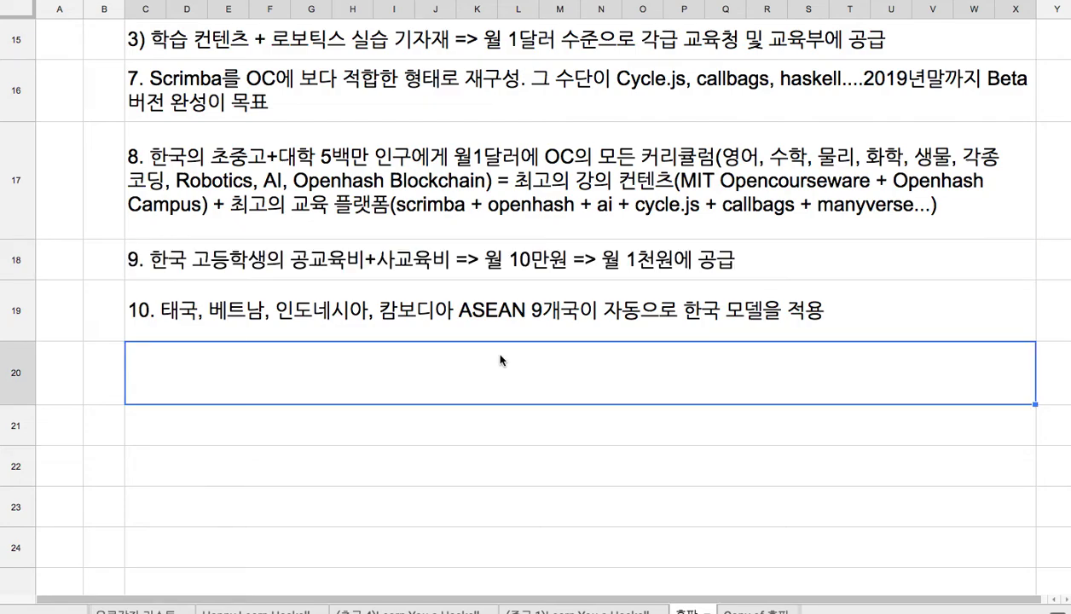
pyautogui.write('11. 중국')
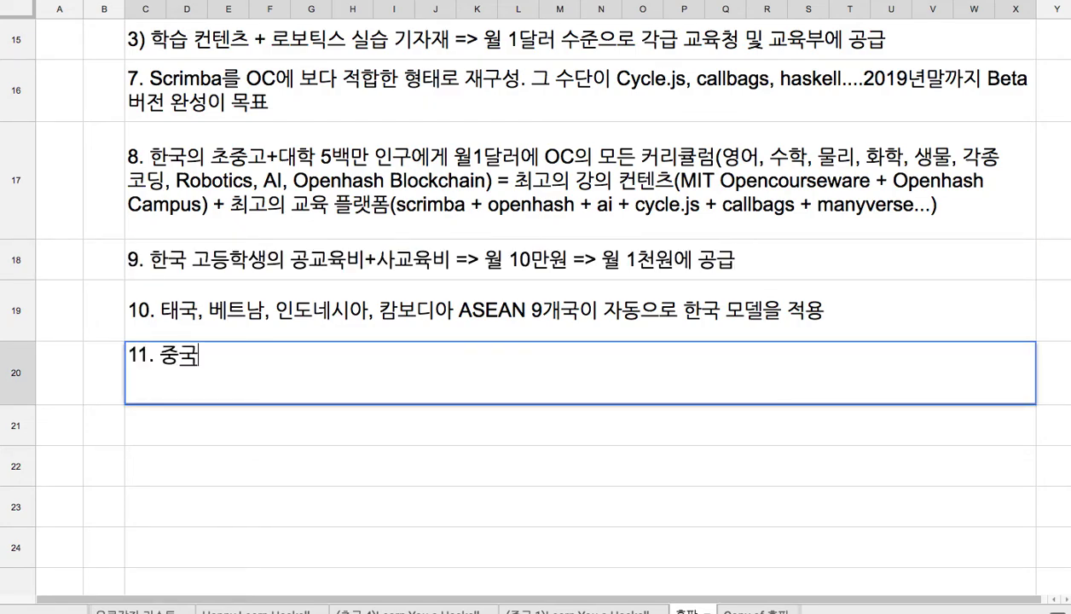
pyautogui.write('과 일본이 ㄷ')
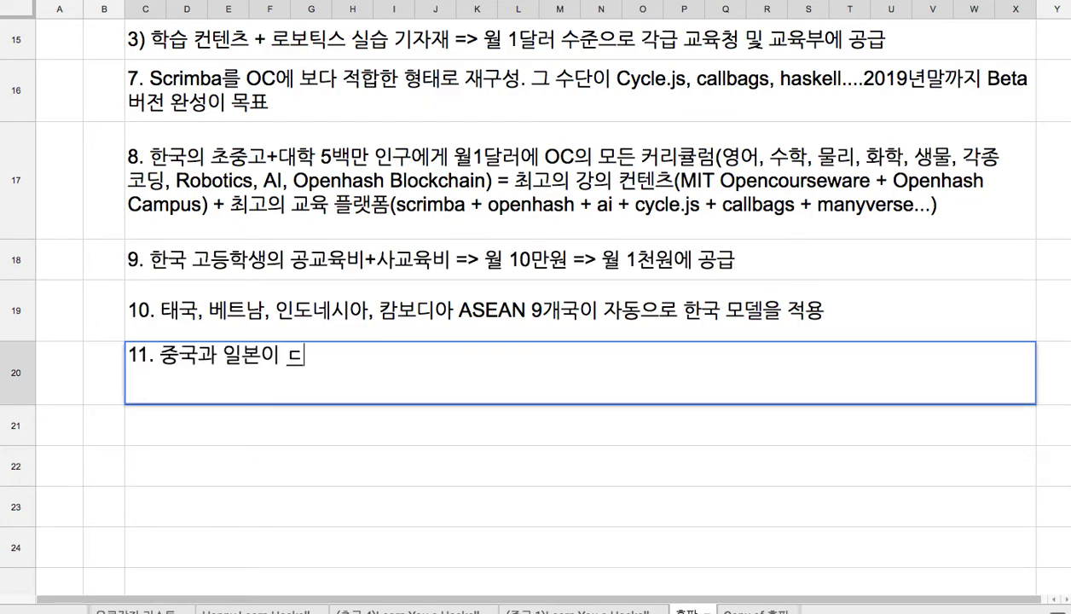
pyautogui.press('BackSpace')
pyautogui.write('따라 올 수 ')
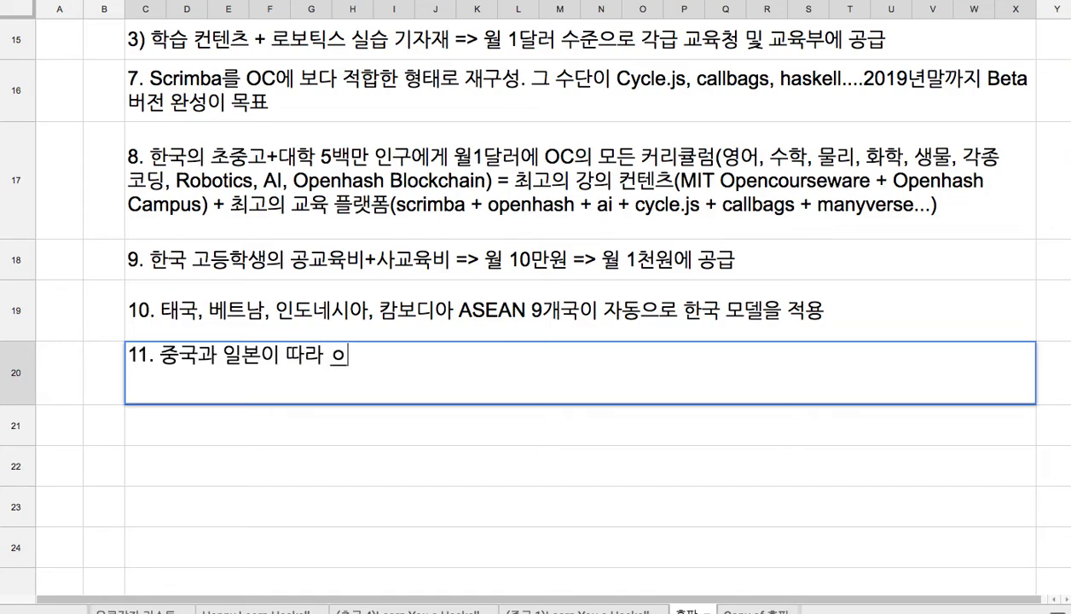
pyautogui.write('밖ㅇ 이')
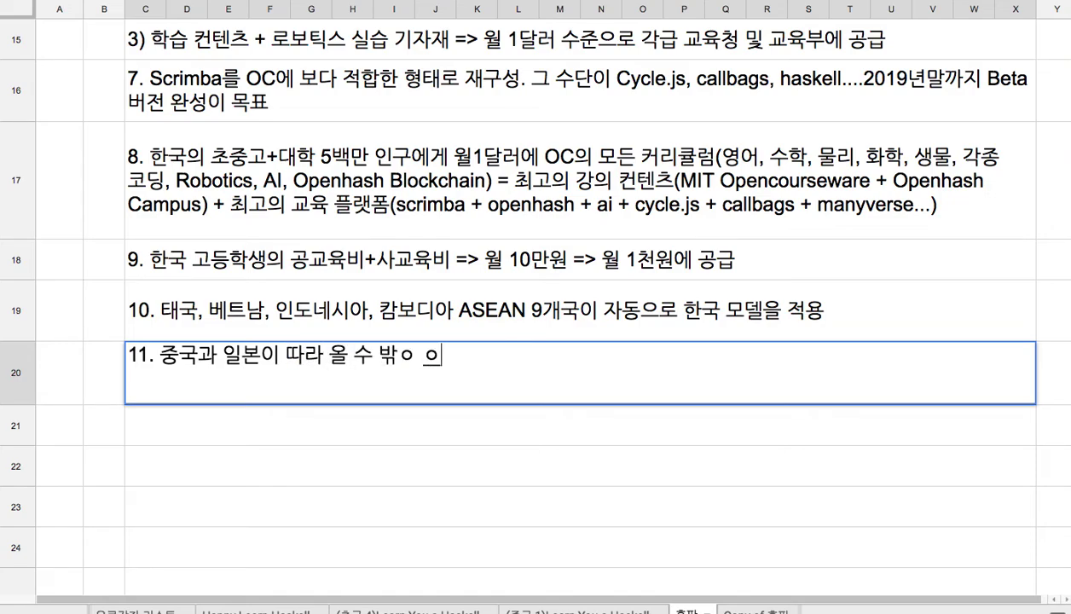
pyautogui.write('에 없고')
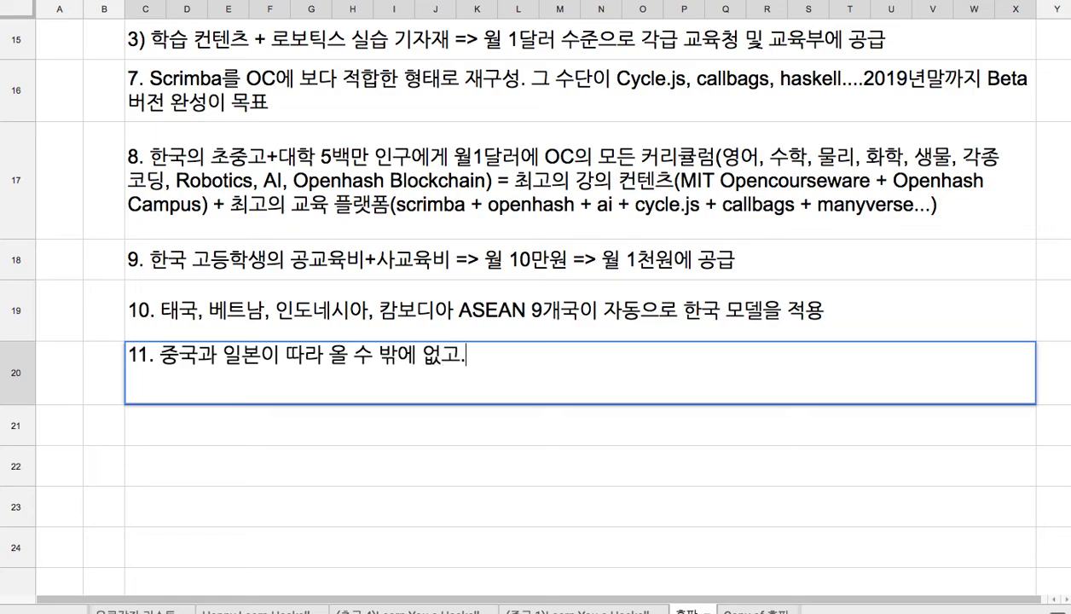
pyautogui.write(', 세계 전여')
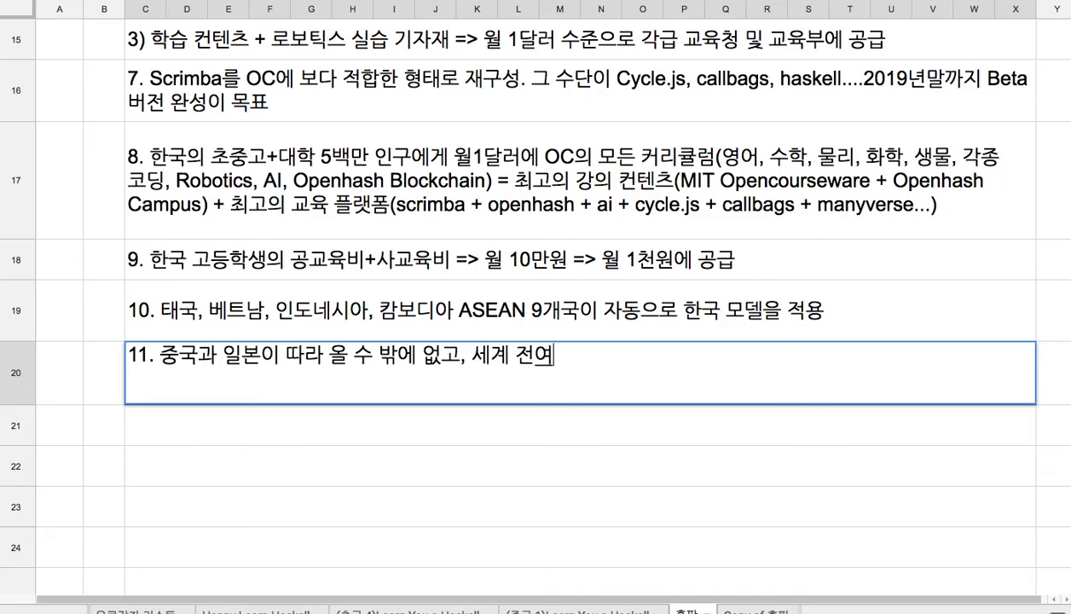
pyautogui.press('BackSpace')
pyautogui.write('역으로 확산')
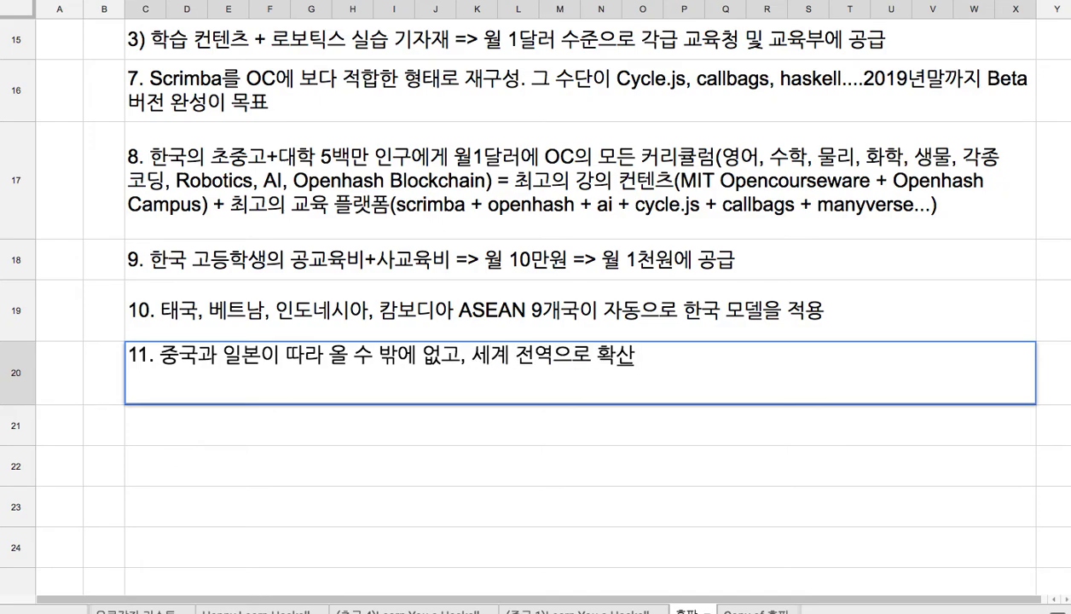
pyautogui.write('할 수 있의')
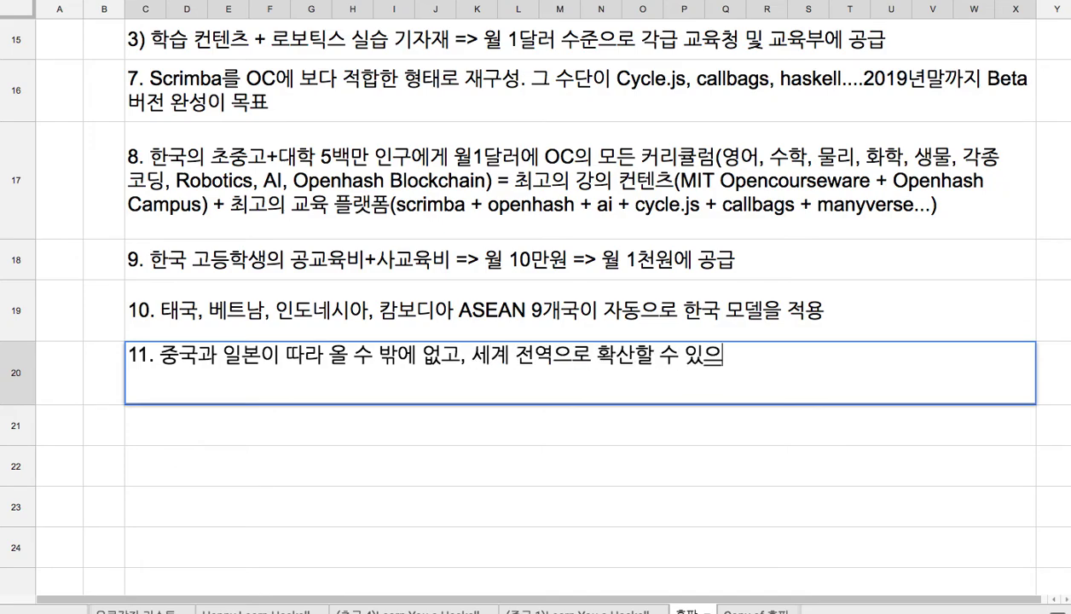
pyautogui.press('BackSpace')
pyautogui.write('리라 기대합니다')
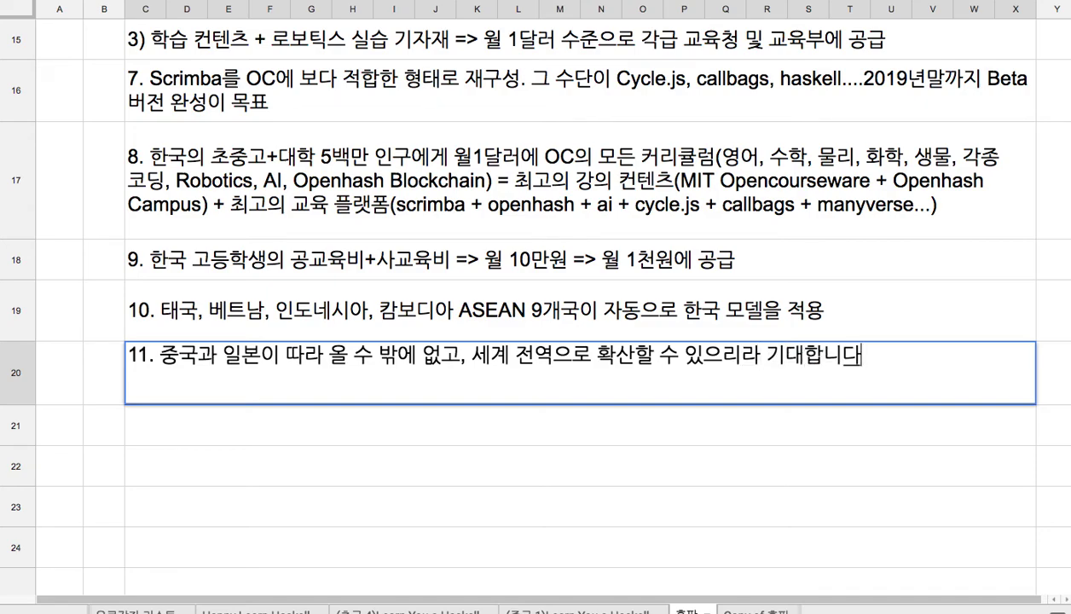
pyautogui.write('.')
pyautogui.press('Return')
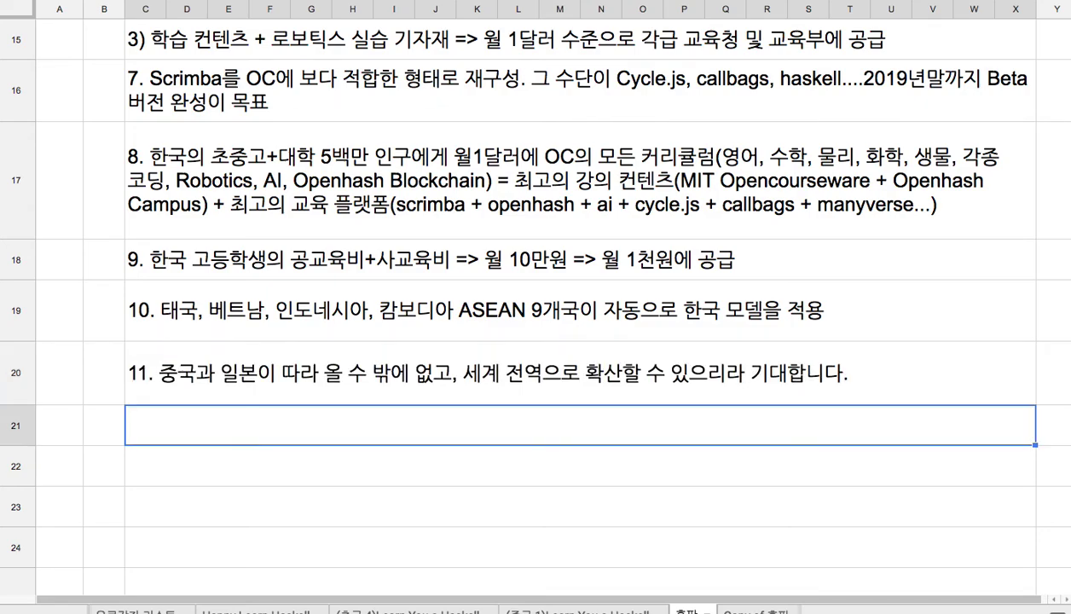
# Step: Add the closing line "길은 멀고, 임무는 중하다." in row 21, below note 11
pyautogui.write('길은 멀')
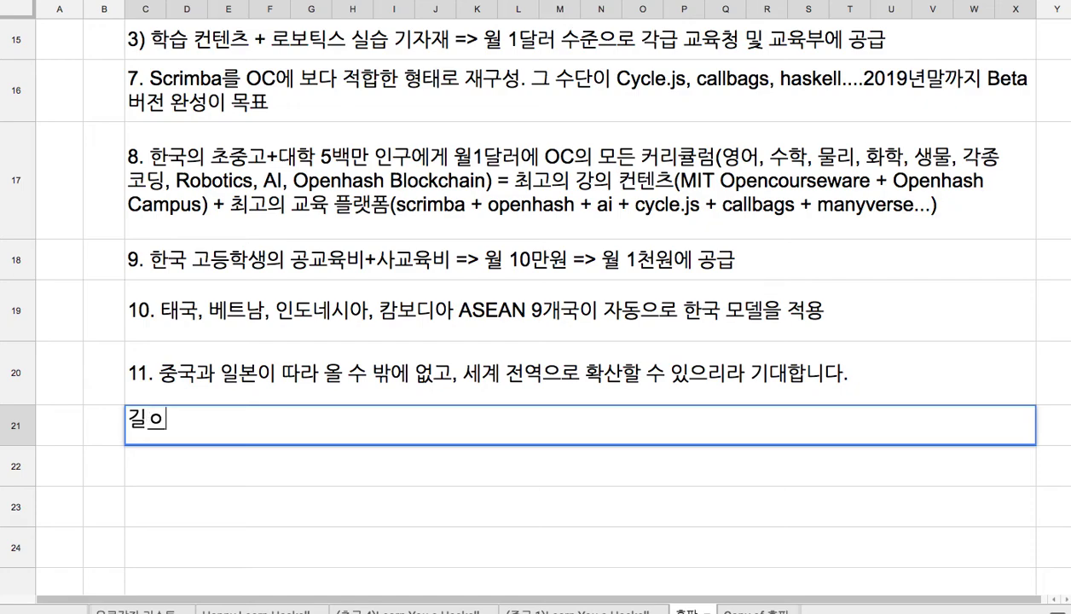
pyautogui.write('고, 임무는 중하')
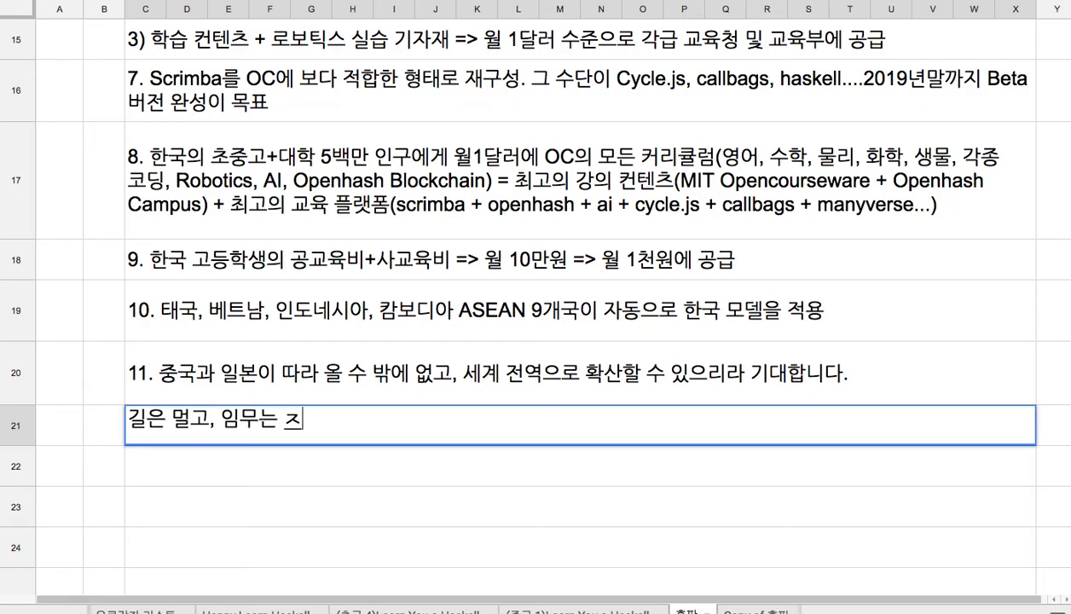
pyautogui.write('다.')
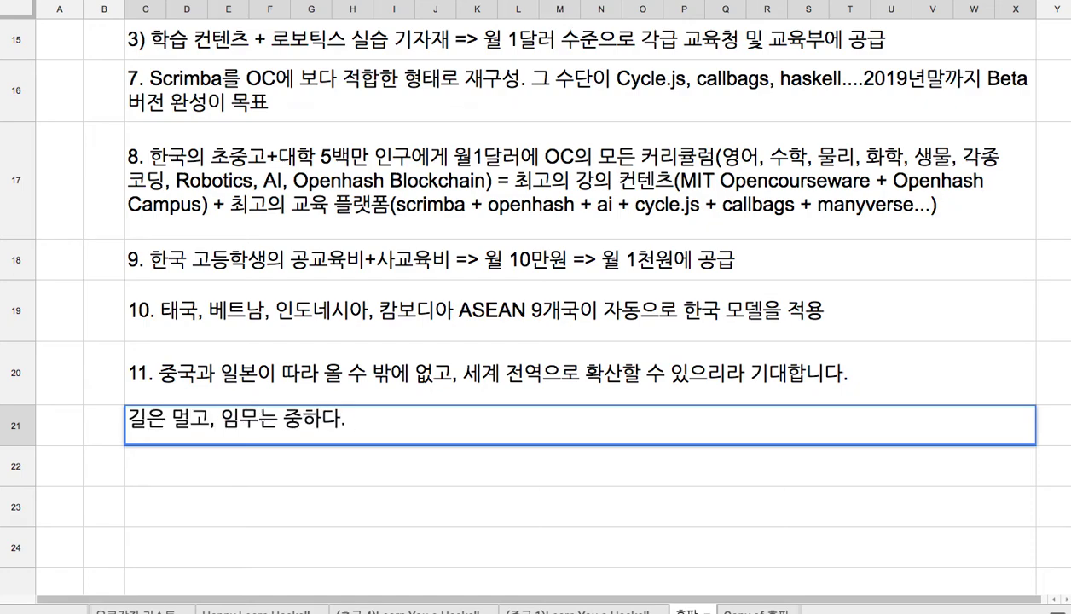
pyautogui.click(579, 224)
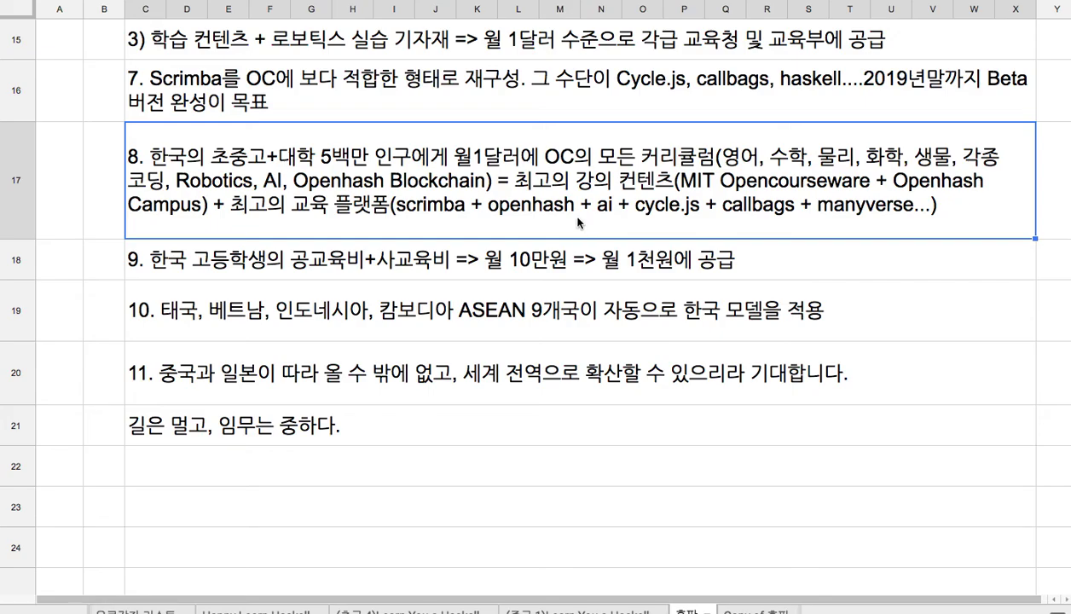
# Step: Set rows 4 through 21 to one uniform height that fits two lines of text
pyautogui.scroll(7, 578, 221)
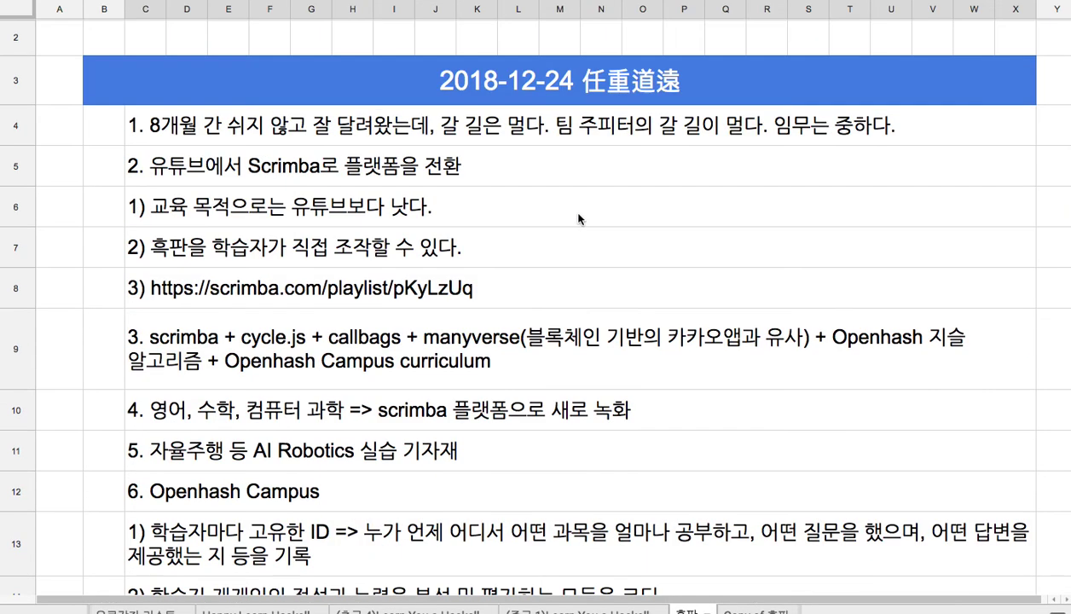
pyautogui.click(493, 94)
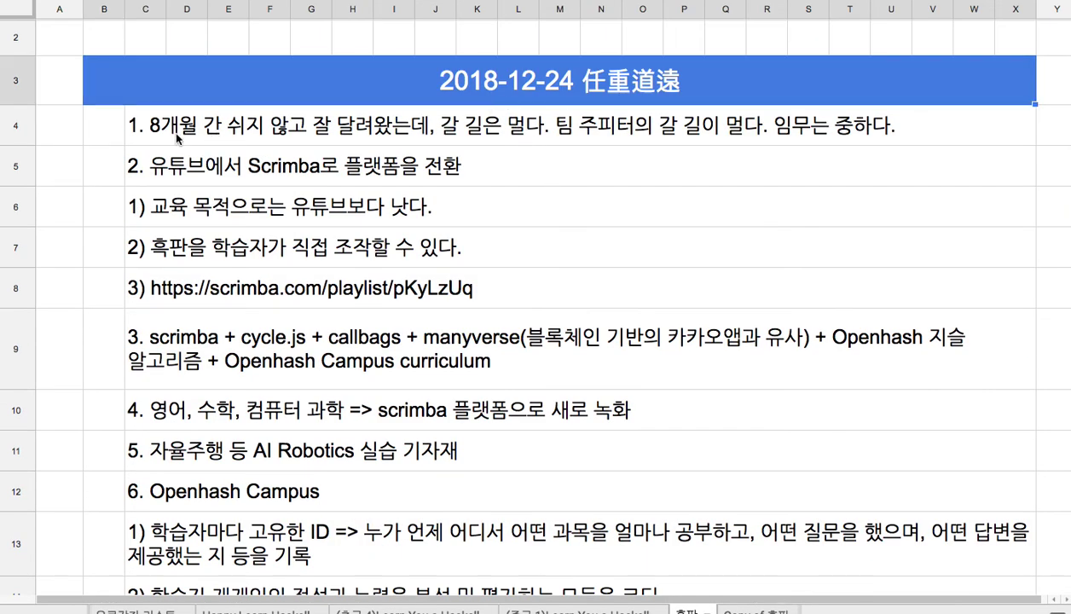
pyautogui.click(18, 132)
pyautogui.scroll(-8, 42, 168)
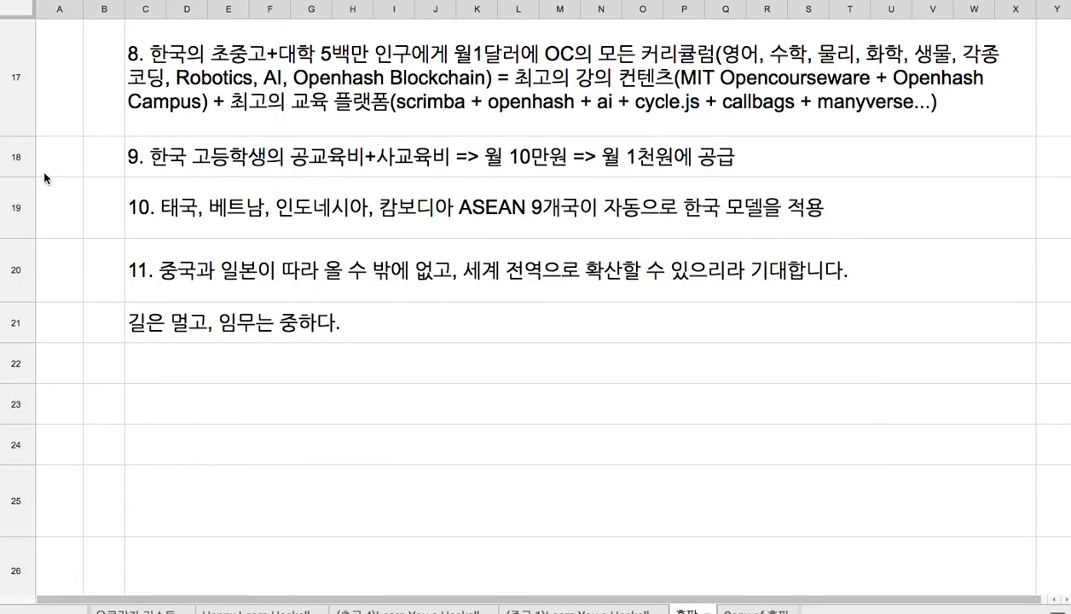
pyautogui.keyDown('shift'); pyautogui.click(17, 323); pyautogui.keyUp('shift')
pyautogui.moveTo(17, 342); pyautogui.dragTo(17, 354)
pyautogui.click(145, 329)
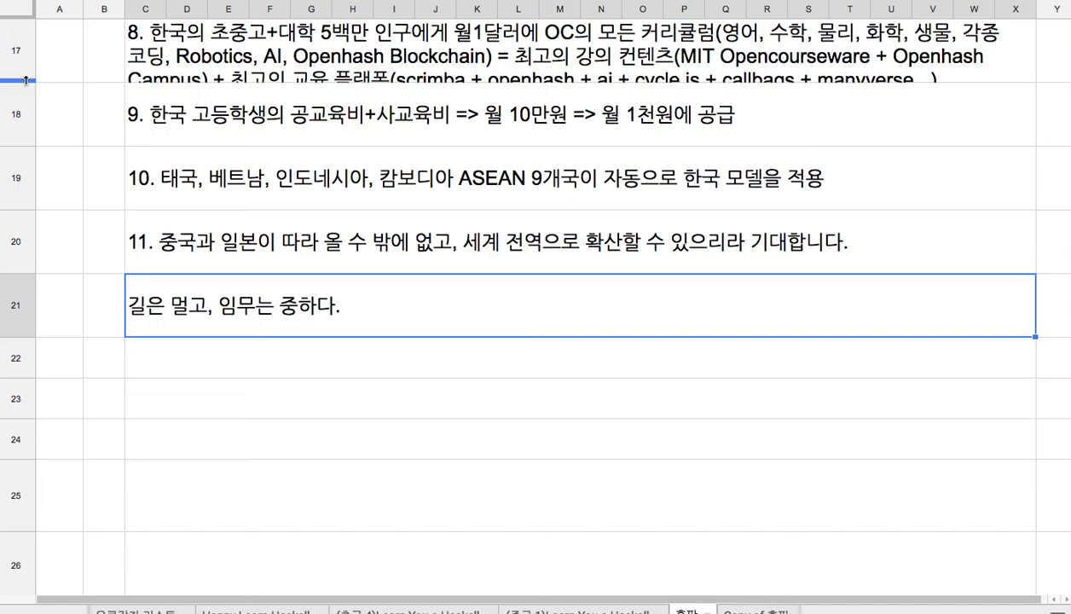
# Step: Make row 17 taller so all three lines of note 8 fit, and return to the title of the notes
pyautogui.moveTo(28, 82); pyautogui.dragTo(28, 120)
pyautogui.scroll(8, 226, 155)
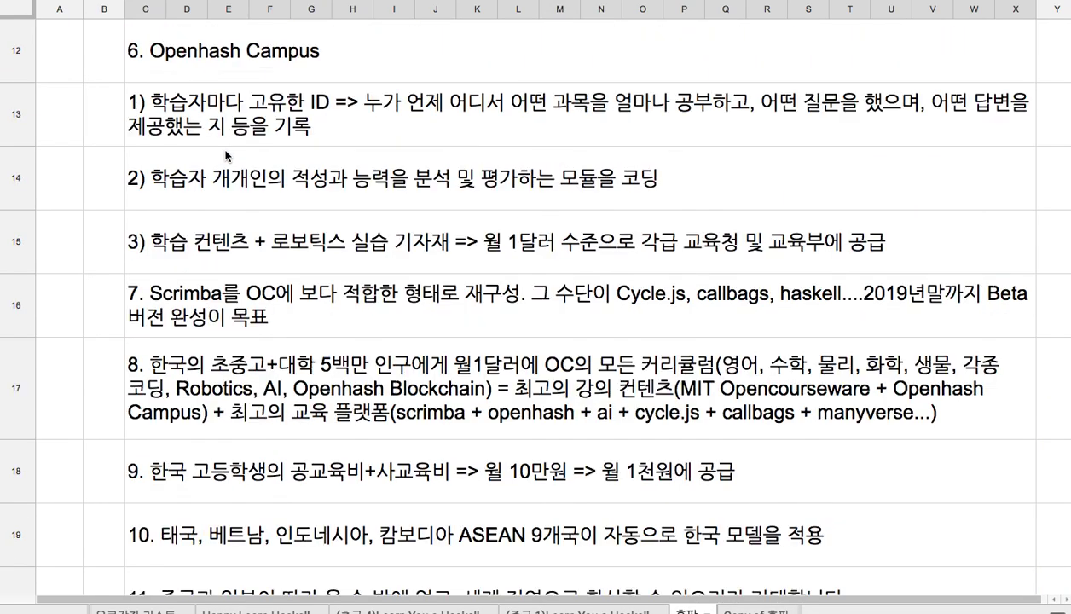
pyautogui.scroll(3, 226, 156)
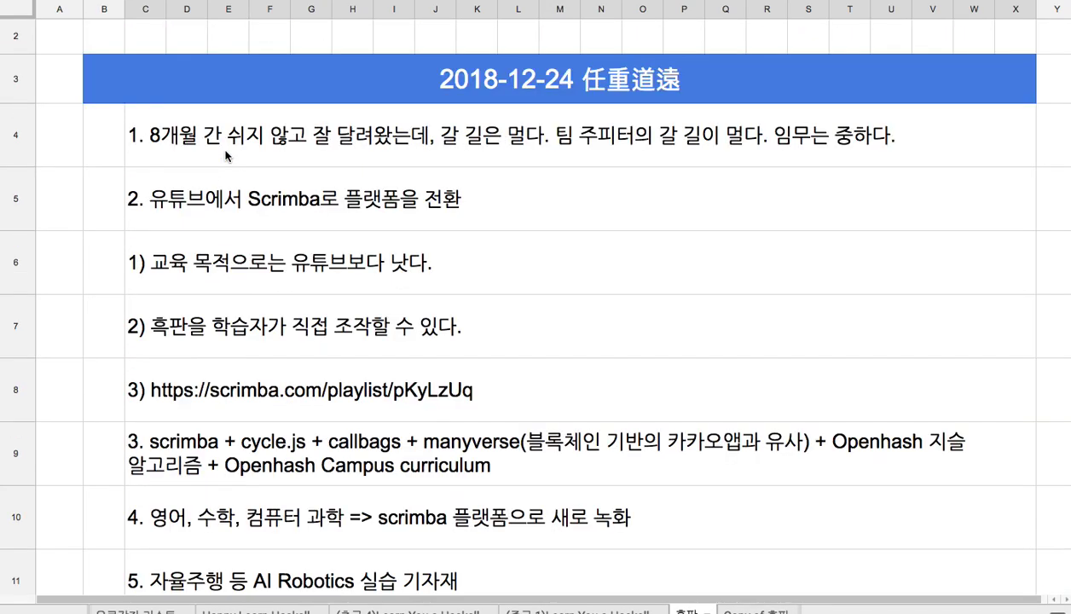